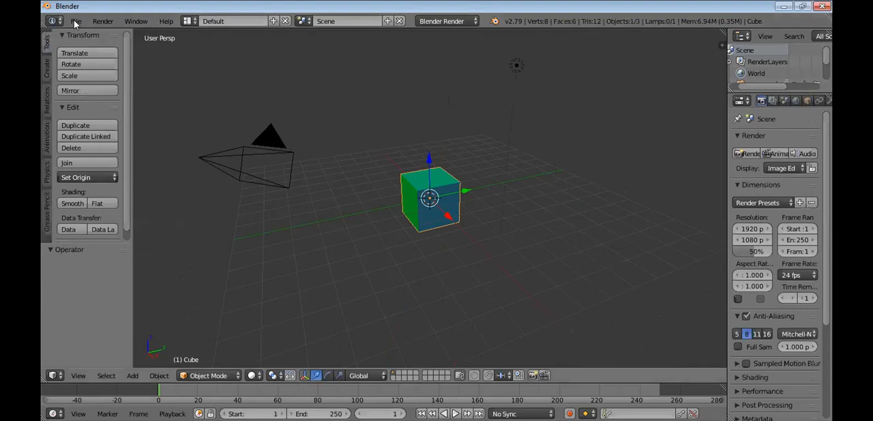
Examine the mouse and keymap options in the Input section of the user preferences, and close the preferences window
left_click(73, 20)
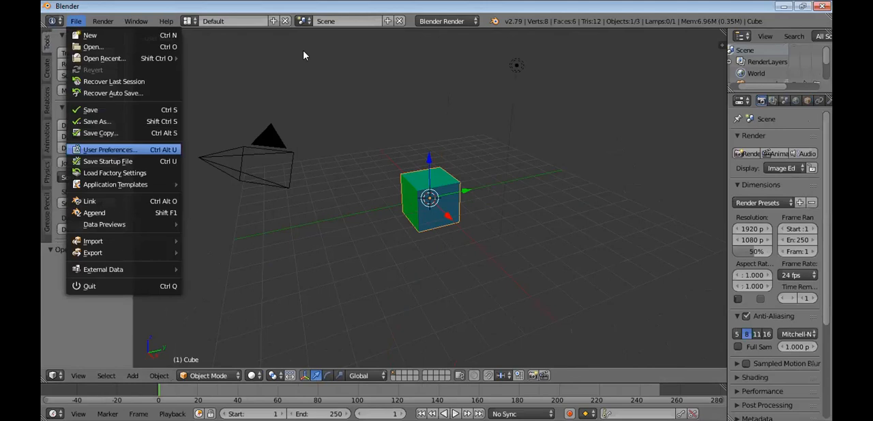
key("Return")
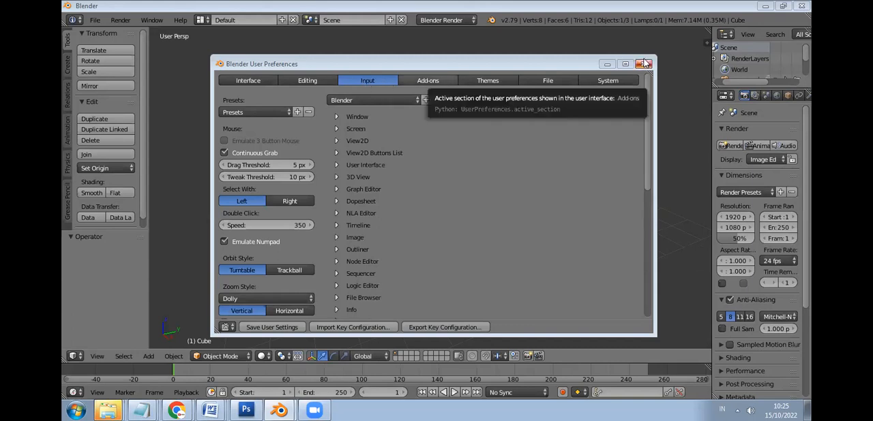
left_click(645, 62)
Set Select With to Right in the Input section of the user preferences and save the user settings
left_click(95, 19)
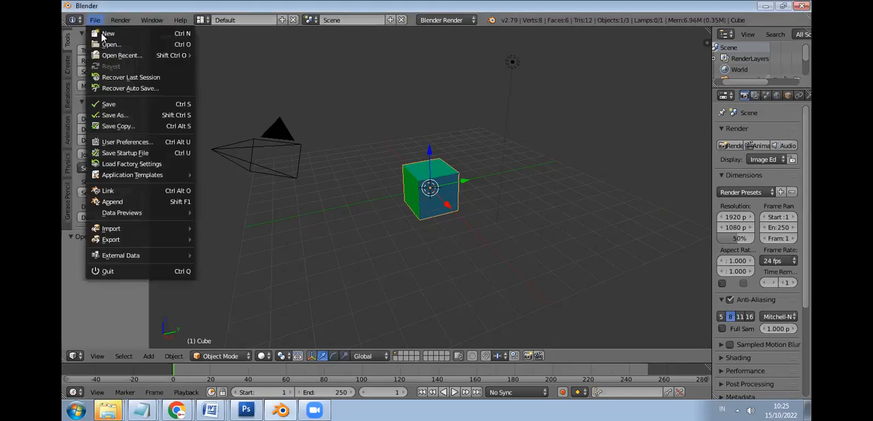
left_click(137, 144)
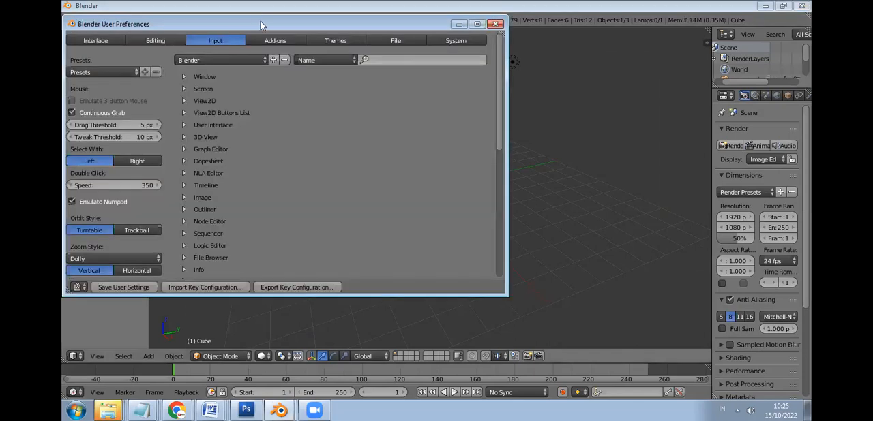
left_click_drag(247, 28, 398, 71)
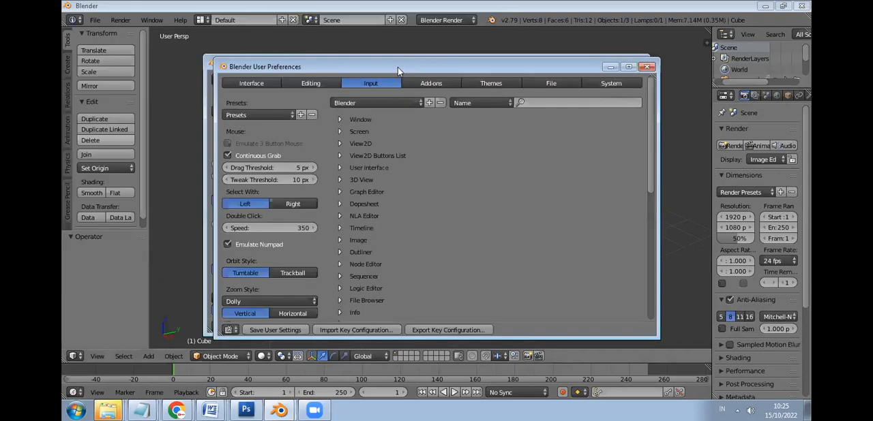
left_click(285, 205)
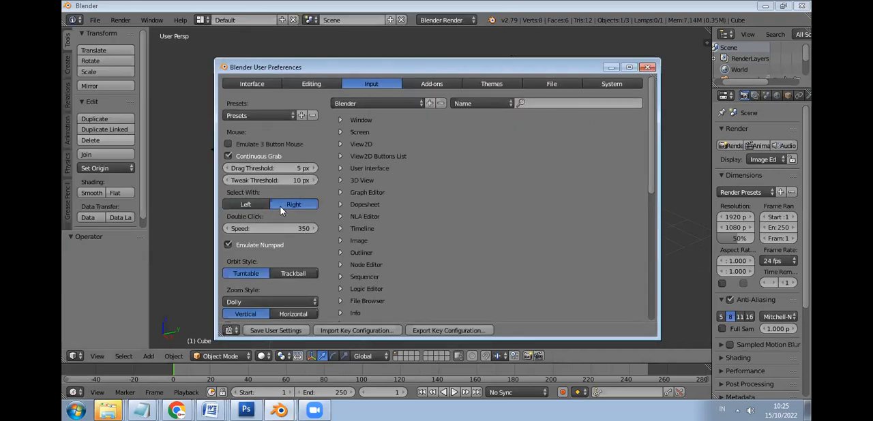
left_click(245, 206)
left_click(276, 330)
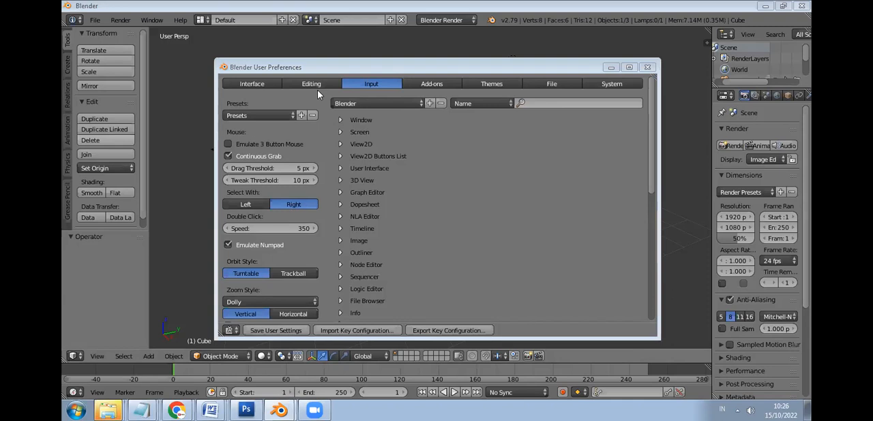
Review the Interface, Editing, File and System sections of the preferences, save the user settings and close the preferences window
left_click(276, 84)
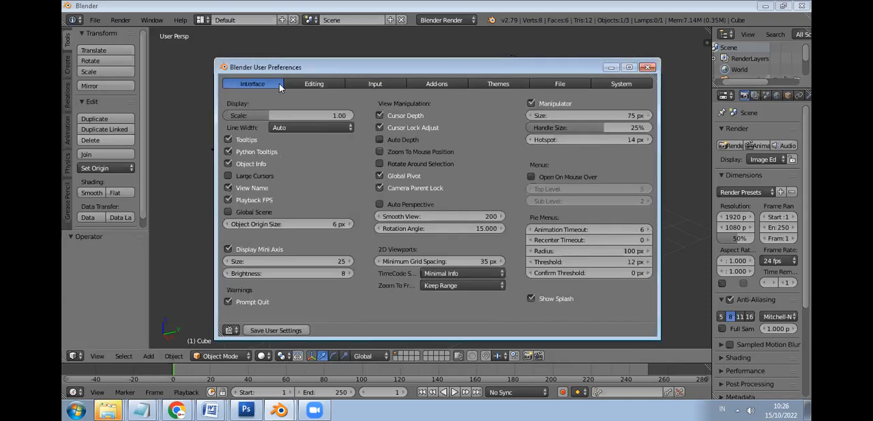
left_click(304, 83)
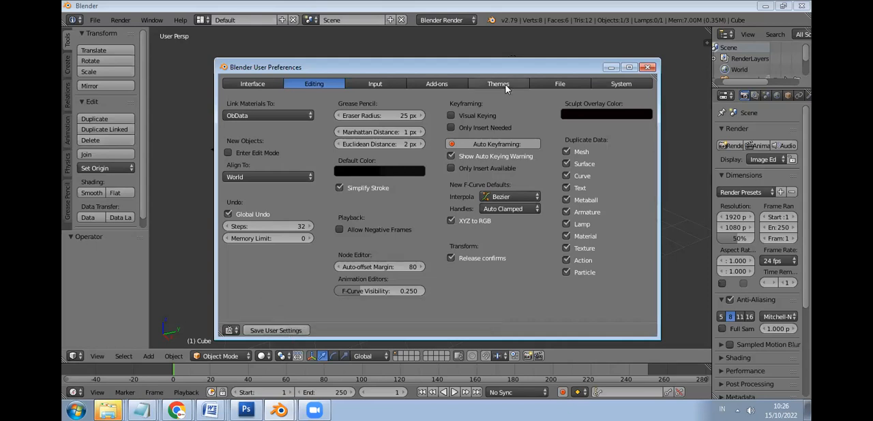
left_click(560, 84)
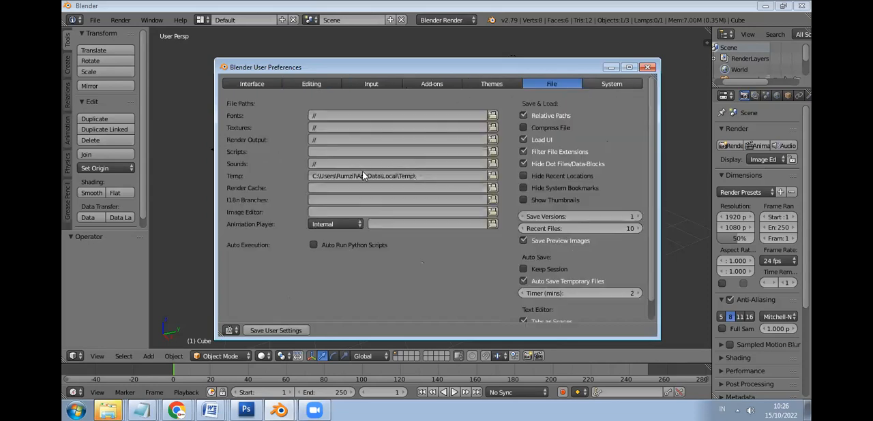
left_click(615, 84)
left_click(272, 332)
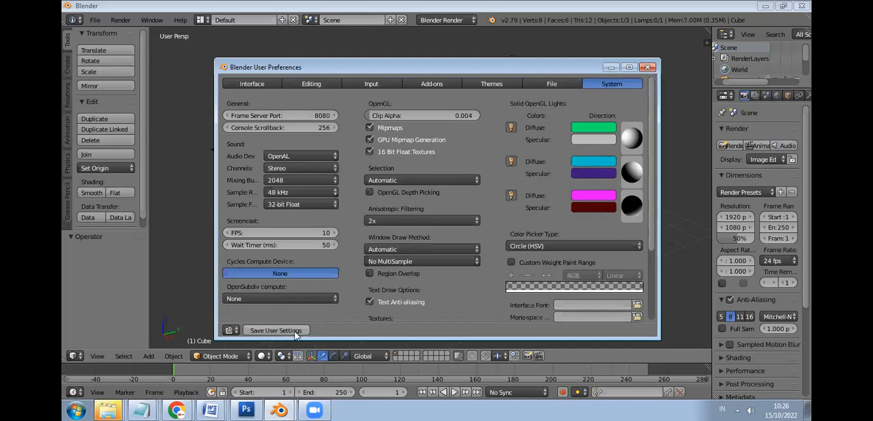
left_click(648, 68)
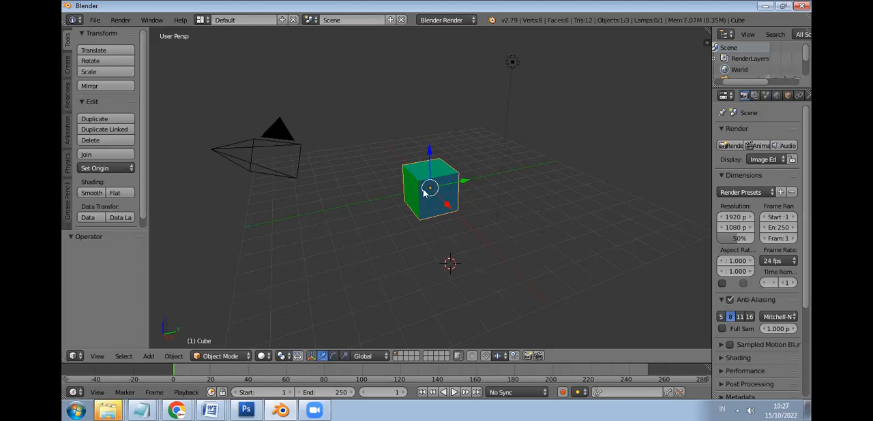
Move the cube freely by about -0.096 in X, 0.076 in Y and 0.239 in Z
key("g")
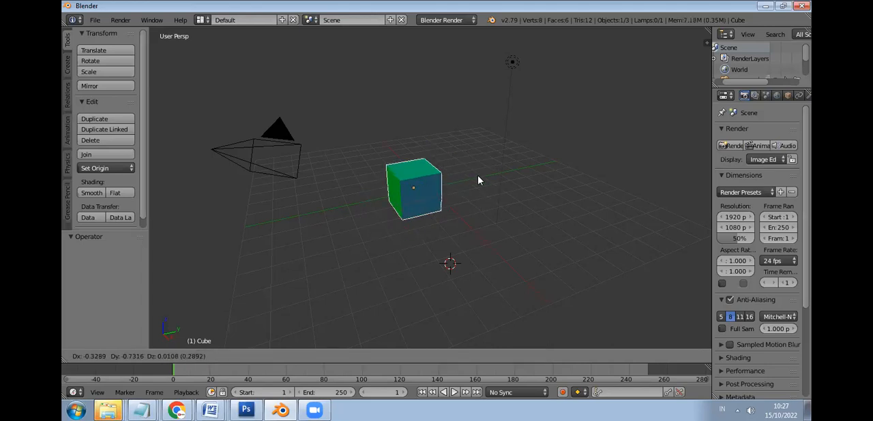
left_click(427, 181)
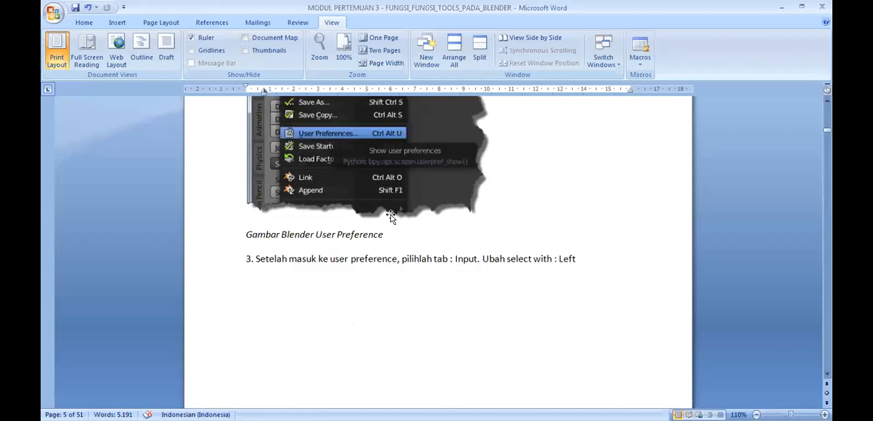
Switch to the module document in Word and read from the Select With and Emulate Numpad instructions to the basic Object Mode transformation commands
scroll(390, 216, "down", 3)
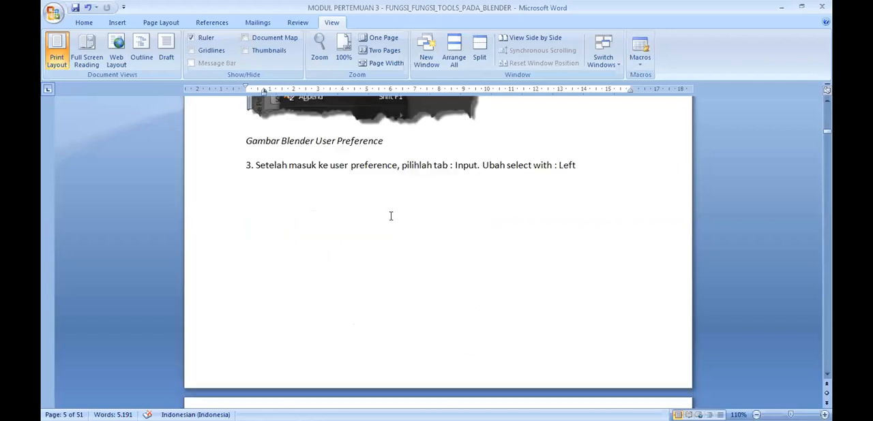
scroll(390, 216, "down", 5)
scroll(391, 218, "down", 4)
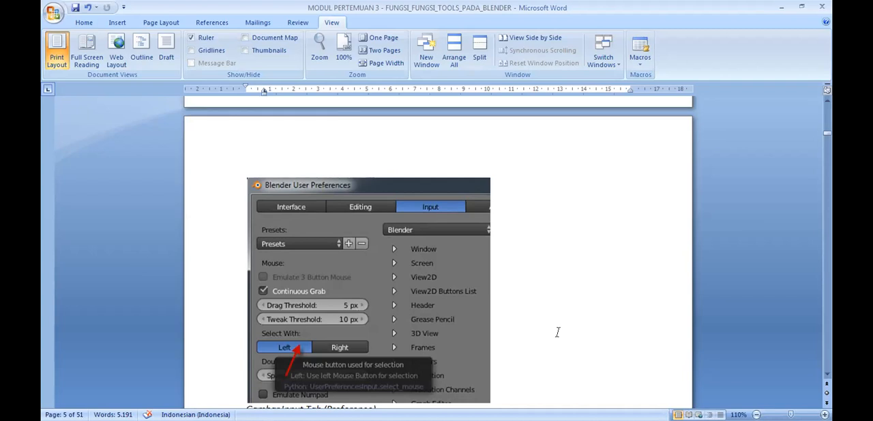
scroll(309, 283, "down", 3)
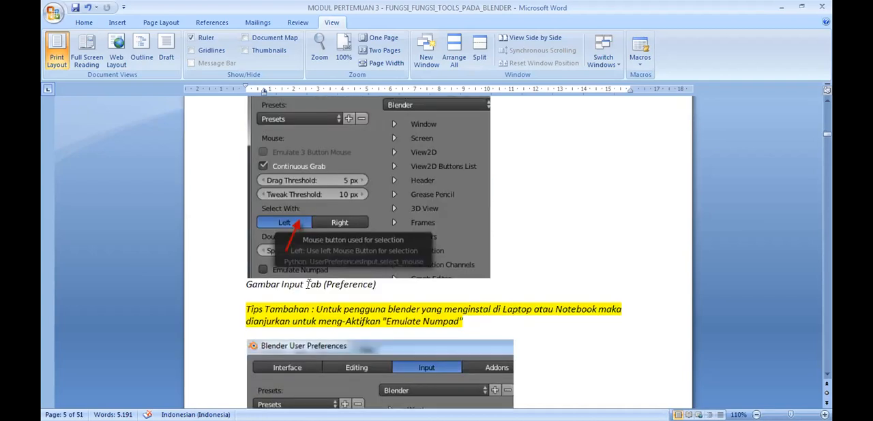
scroll(359, 313, "down", 1)
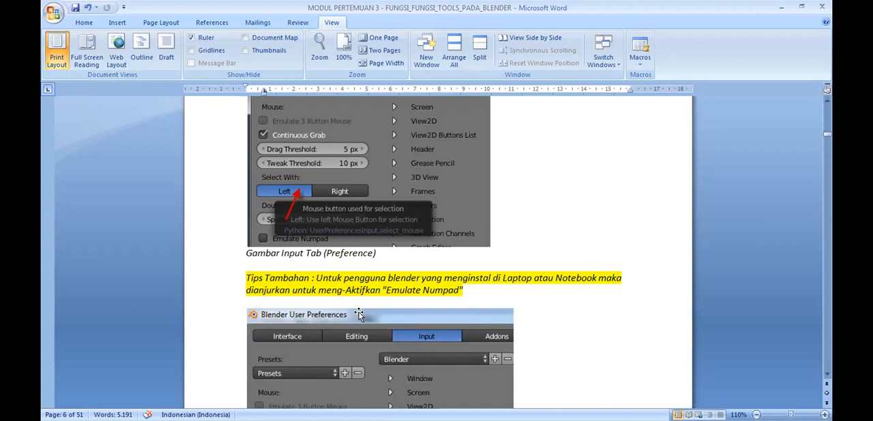
scroll(352, 283, "down", 3)
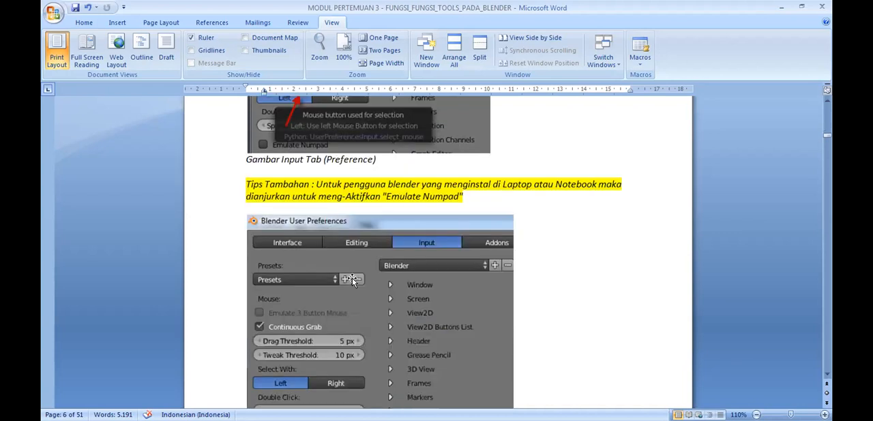
scroll(352, 278, "down", 5)
scroll(351, 278, "down", 6)
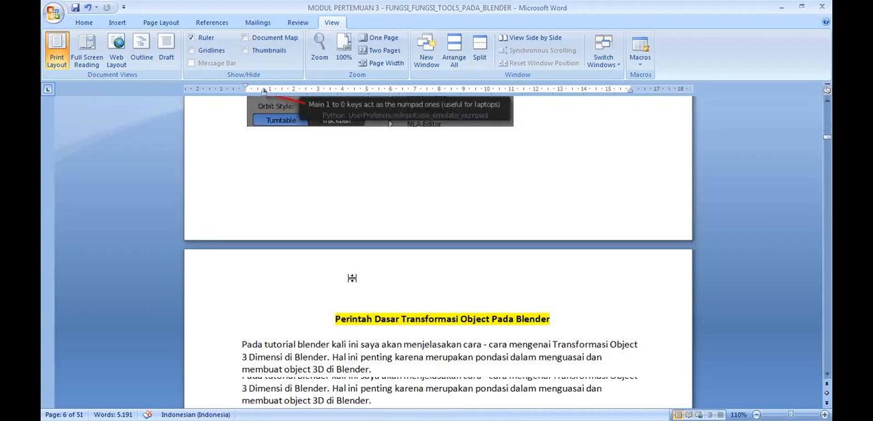
scroll(353, 278, "down", 4)
scroll(353, 280, "down", 2)
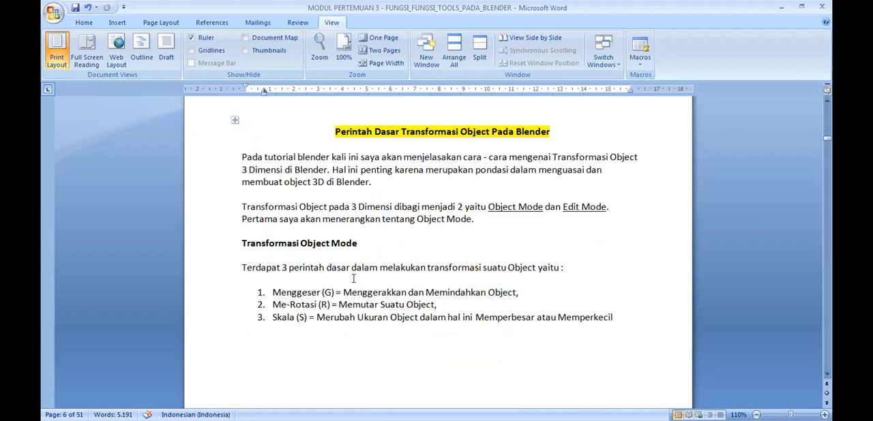
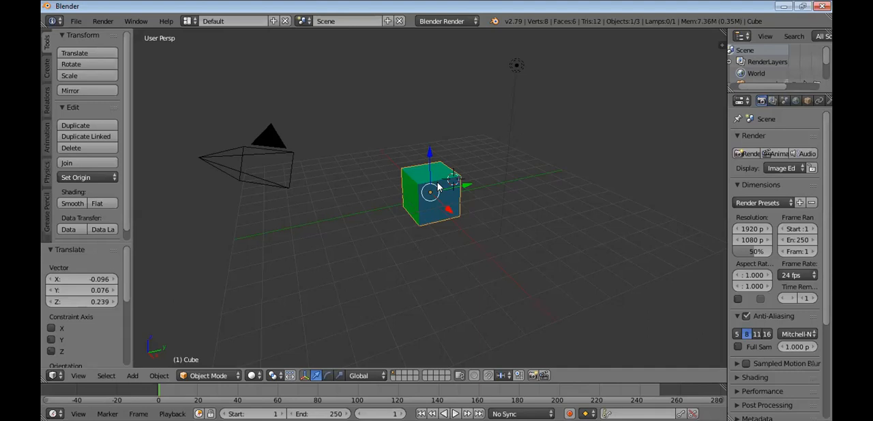
Move the cube freely by about -2.103 in X, -5.899 in Y and -0.923 in Z
key("g")
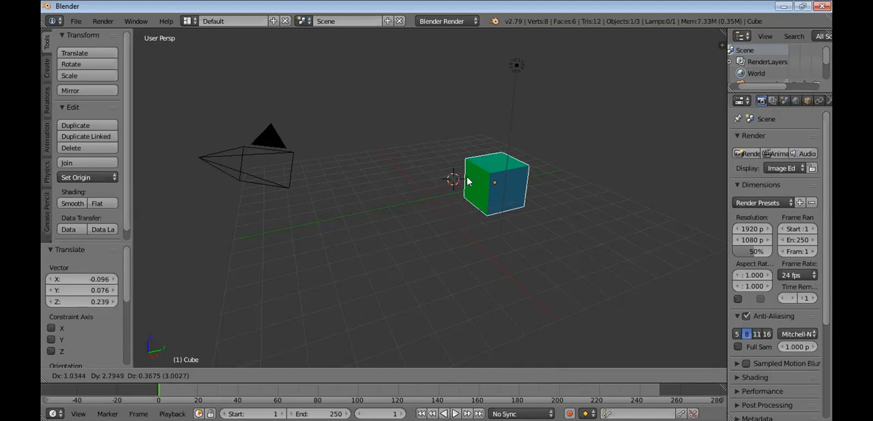
key("Escape")
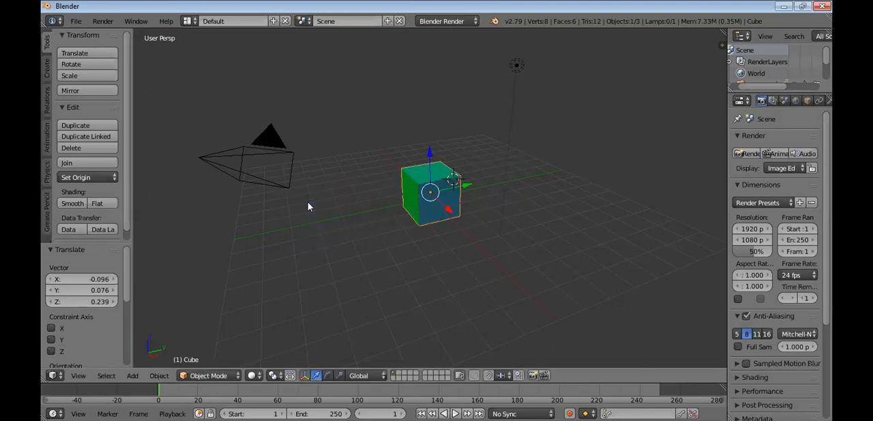
key("g")
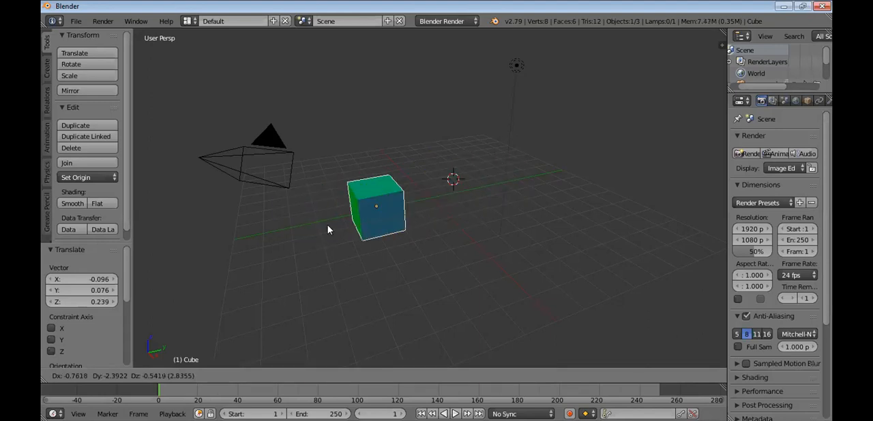
left_click(315, 219)
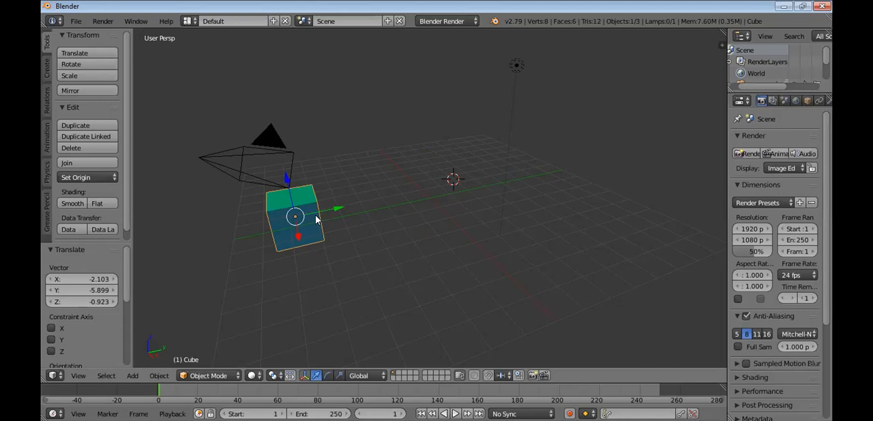
Move the cube freely by about 0.247 in X, 0.292 in Y and 1.518 in Z
left_click(316, 219)
middle_click_drag(345, 212, 438, 205)
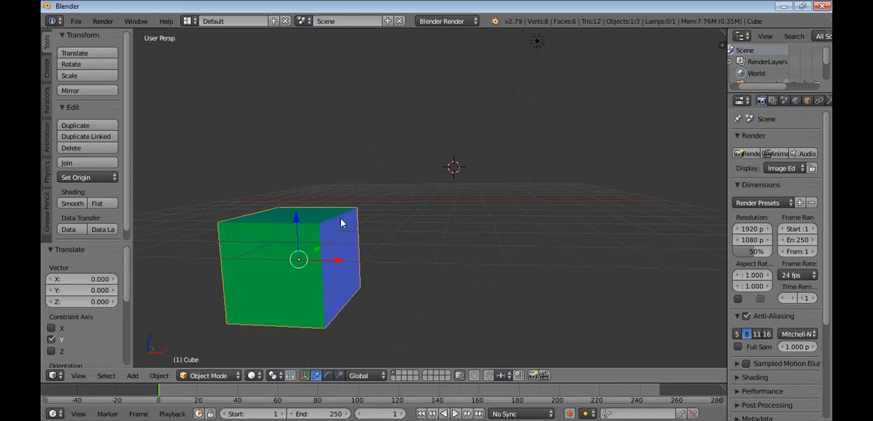
middle_click_drag(195, 267, 286, 206)
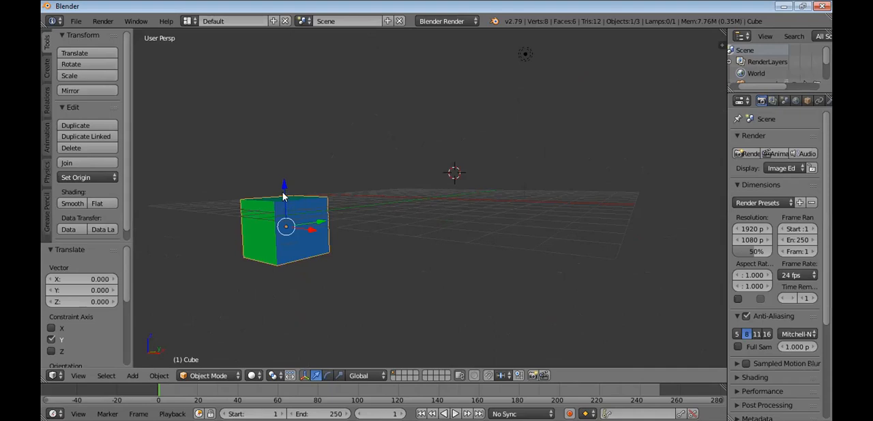
key("g")
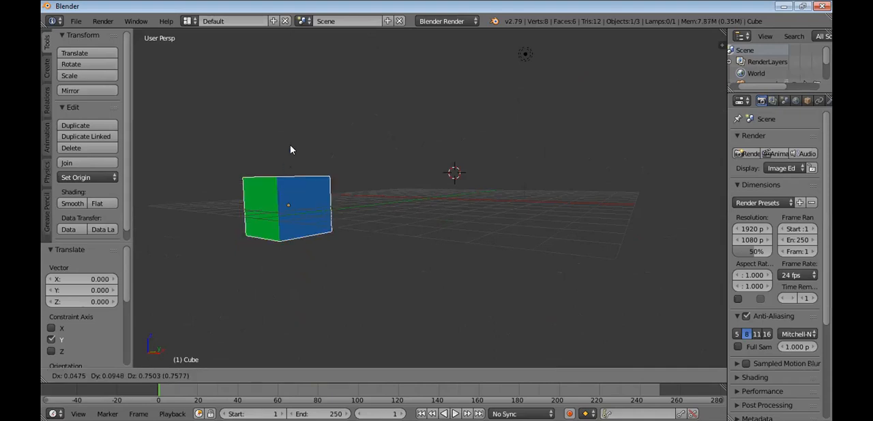
left_click(293, 159)
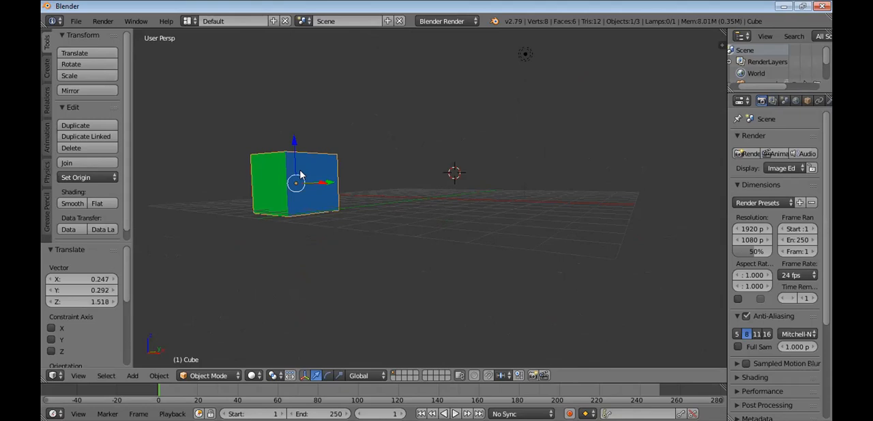
Try rotating the cube freely, and scale it uniformly by about 1.52
key("r")
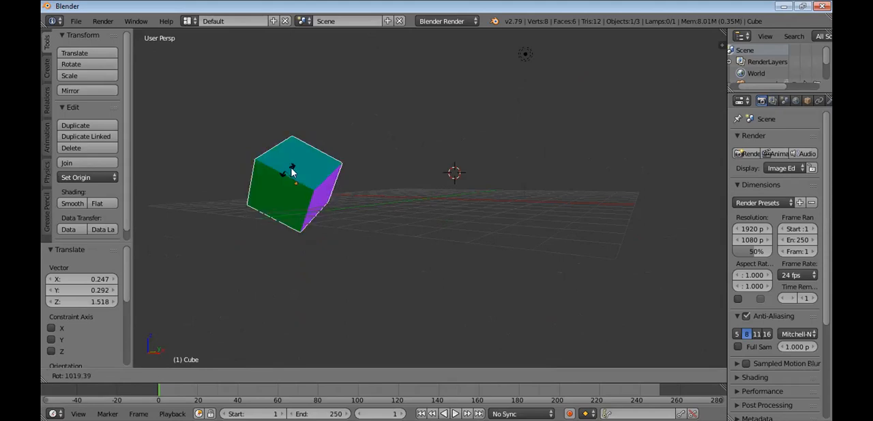
key("Escape")
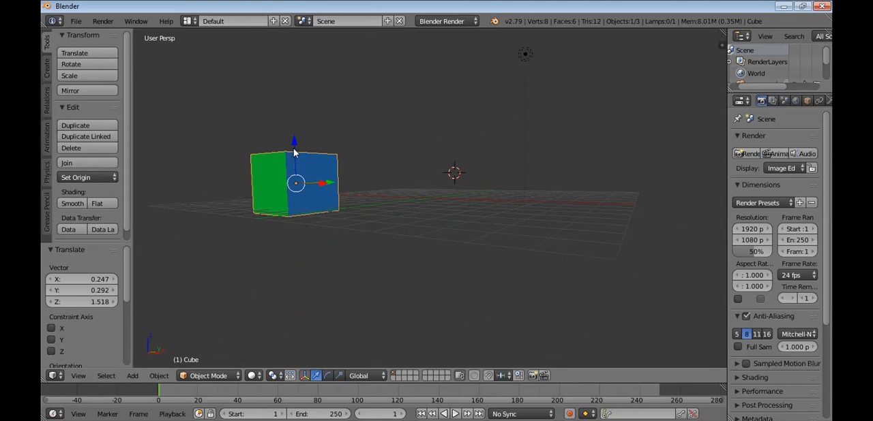
key("s")
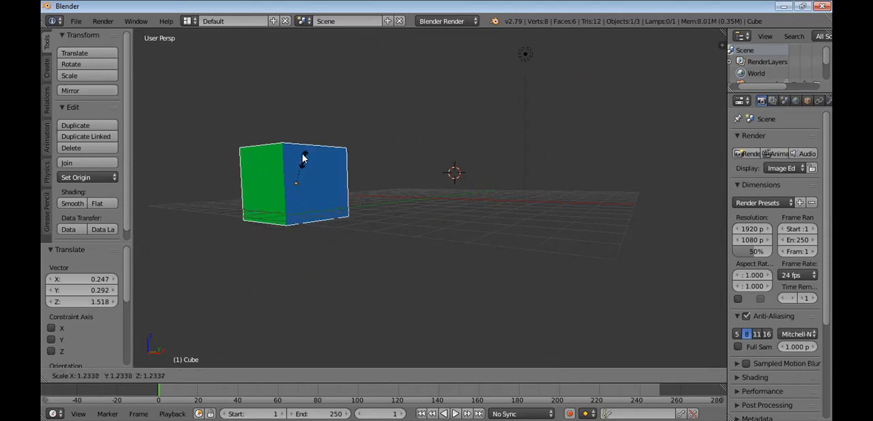
key("Escape")
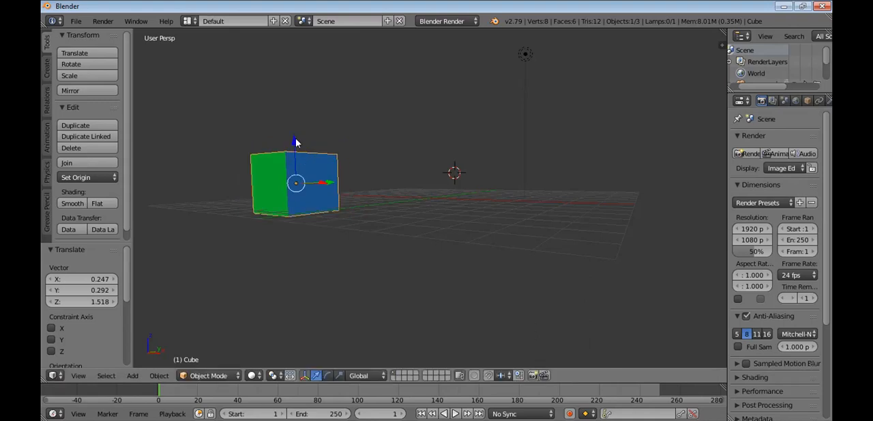
key("s")
left_click(296, 142)
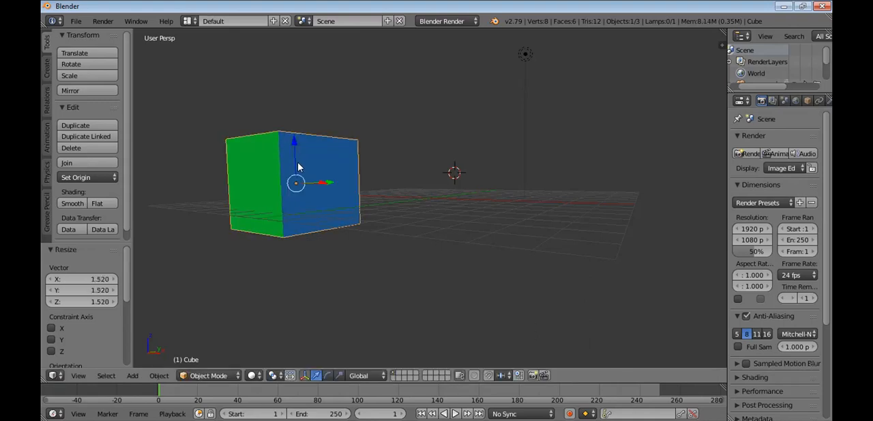
Move the cube along the Z axis by about 0.628
key("g")
key("z")
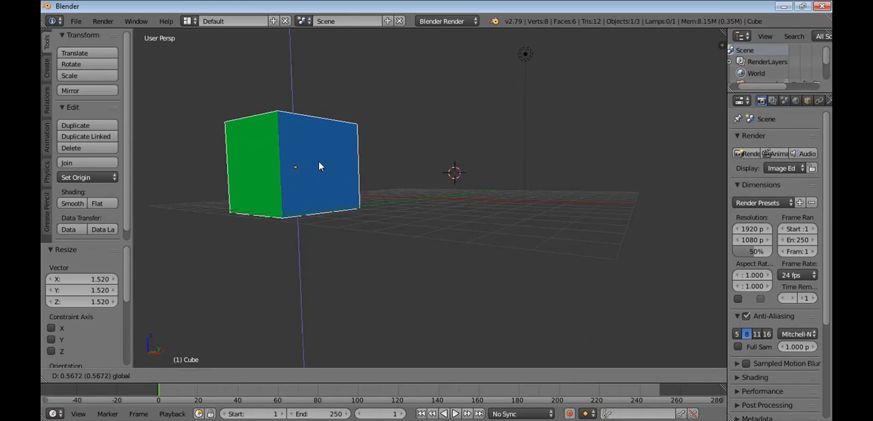
left_click(320, 178)
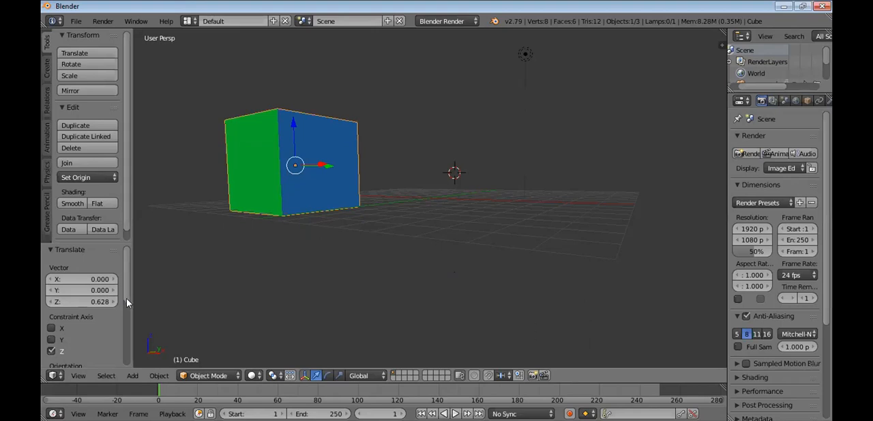
Try the Y axis as the constraint of the cube's last move and set the constraint to X only
left_click_drag(127, 299, 125, 312)
scroll(126, 318, "down", 2)
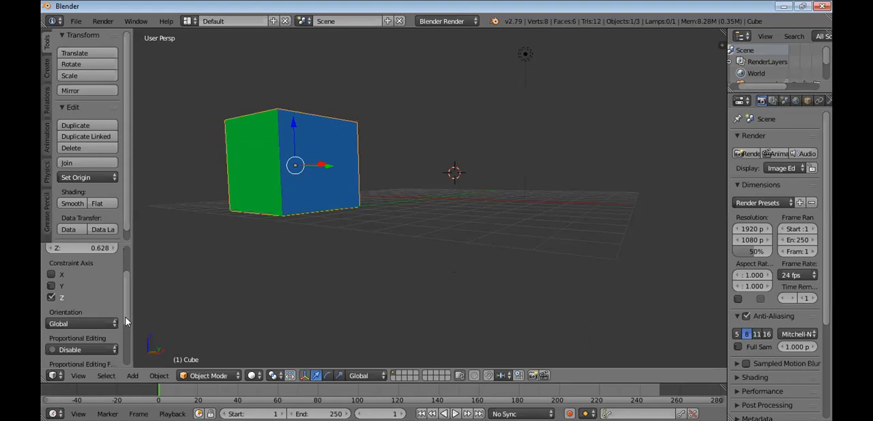
middle_click_drag(430, 258, 425, 260)
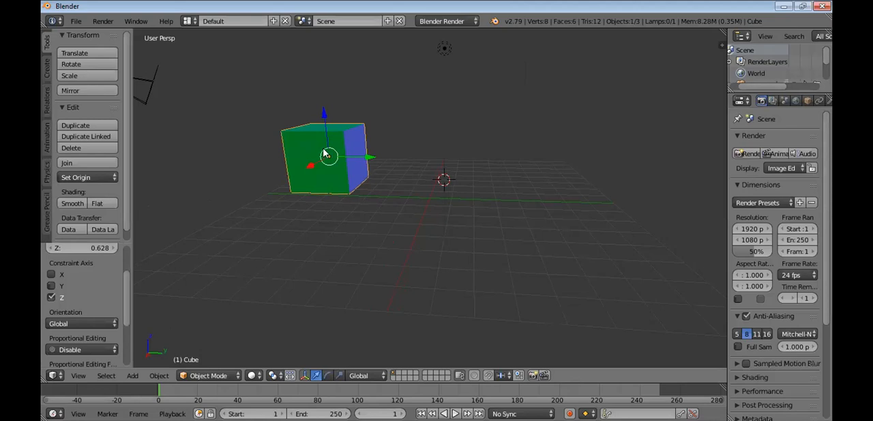
left_click(51, 286)
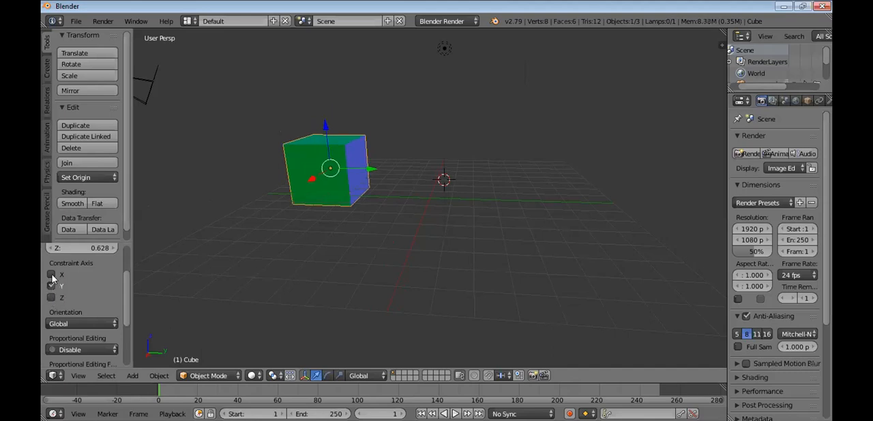
left_click(52, 276)
left_click(52, 287)
Move the cube freely by about -0.889 in Z and constrain that move to the X axis
key("g")
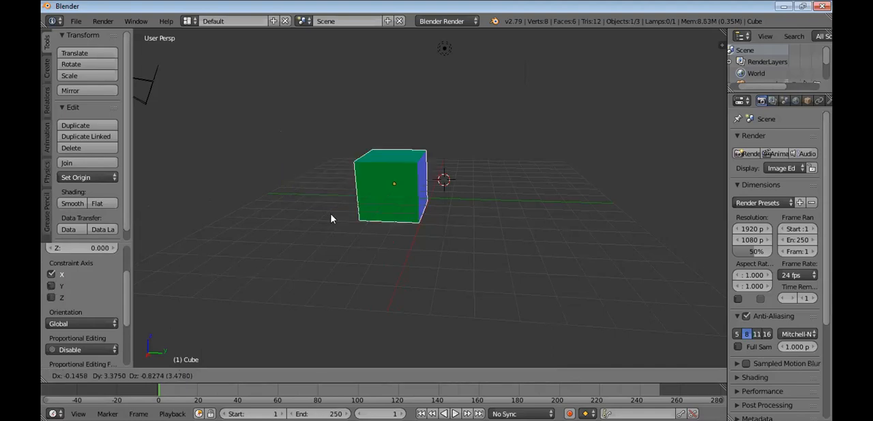
left_click(331, 218)
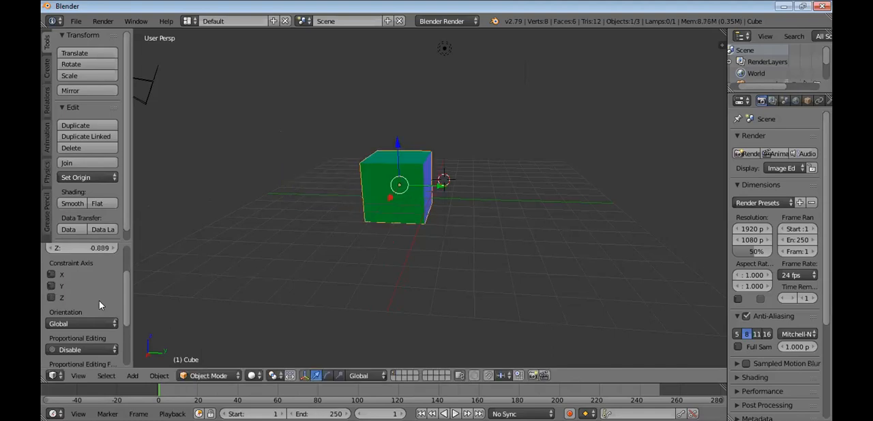
left_click(52, 276)
left_click(51, 286)
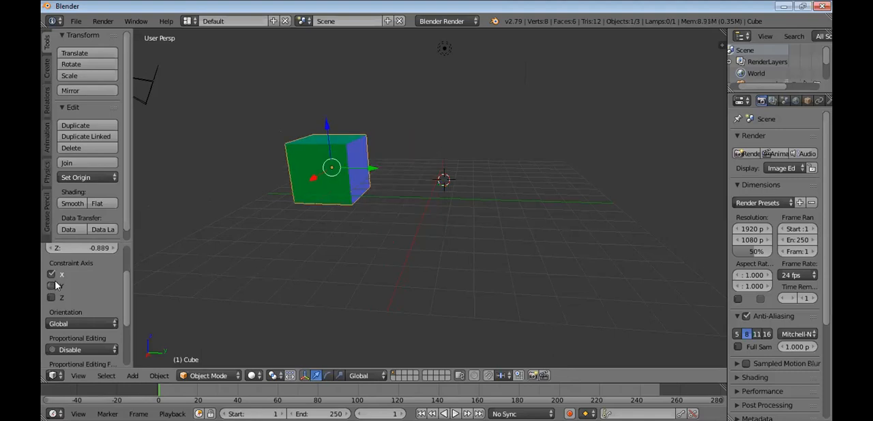
Place the 3D cursor at the cube's centre, shift the cube along Y and delete it
left_click(322, 189)
left_click(408, 171)
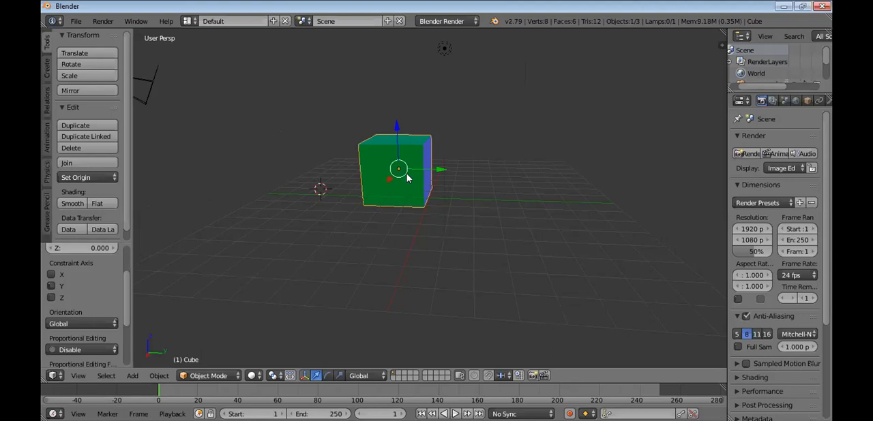
key("x")
left_click(406, 178)
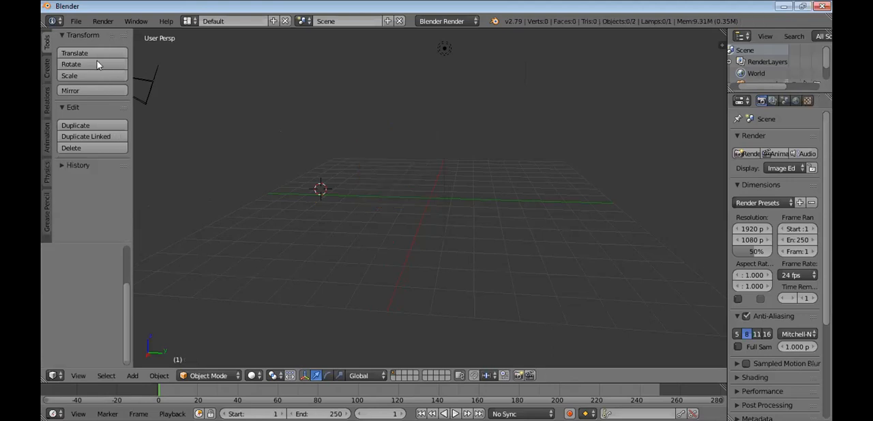
Add a new cube mesh at the 3D cursor and move it along Y and about 0.298 along Z
left_click(47, 68)
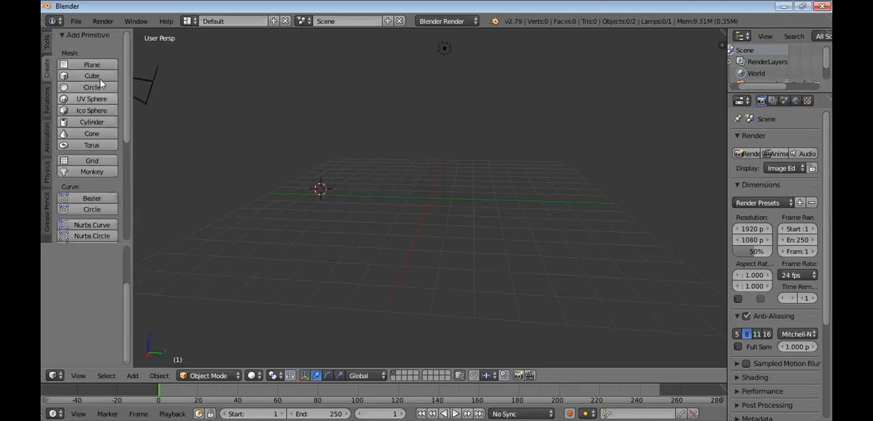
left_click(99, 73)
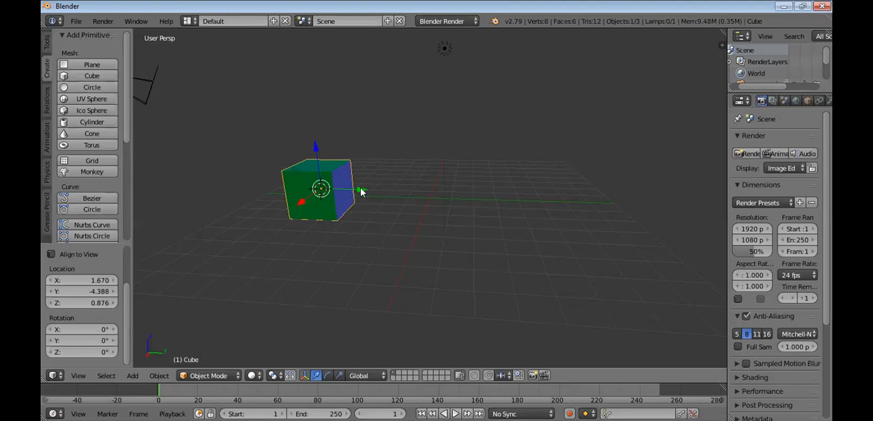
left_click_drag(389, 194, 371, 162)
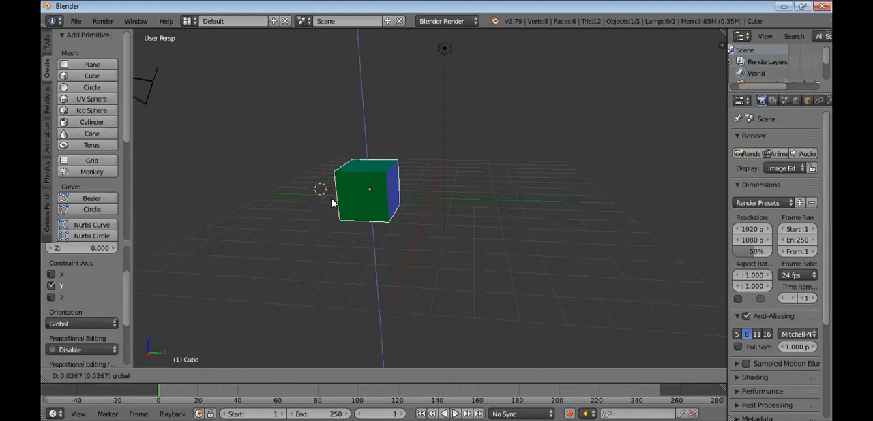
Change the constraint axis of the new cube's last move from Z to X only
left_click(53, 286)
left_click(54, 296)
left_click(51, 276)
left_click(51, 286)
Scale the new cube by about 1.734 and constrain the scaling to the Y axis
left_click(390, 189)
key("s")
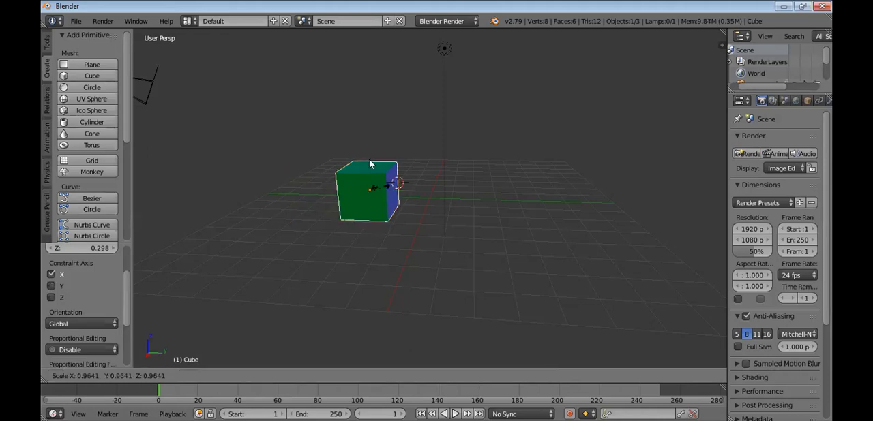
right_click(368, 171)
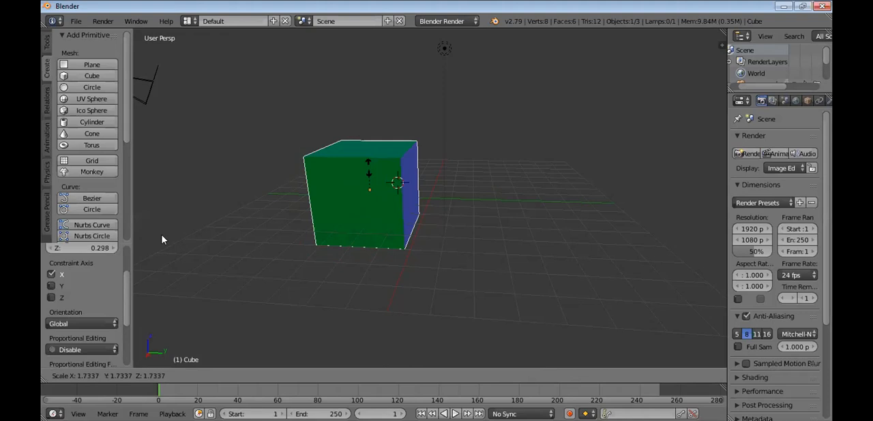
left_click(51, 286)
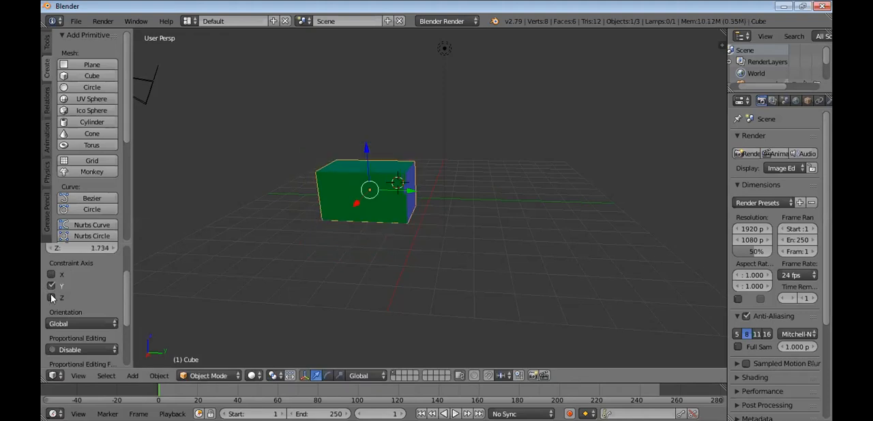
Try the cube's scaling on Y and Z together and on Z alone, and return the constraint to Y only
left_click(51, 298)
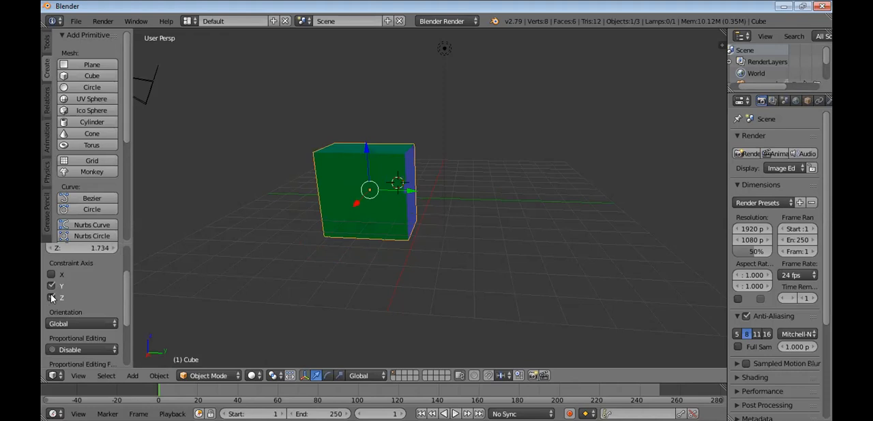
left_click(51, 298)
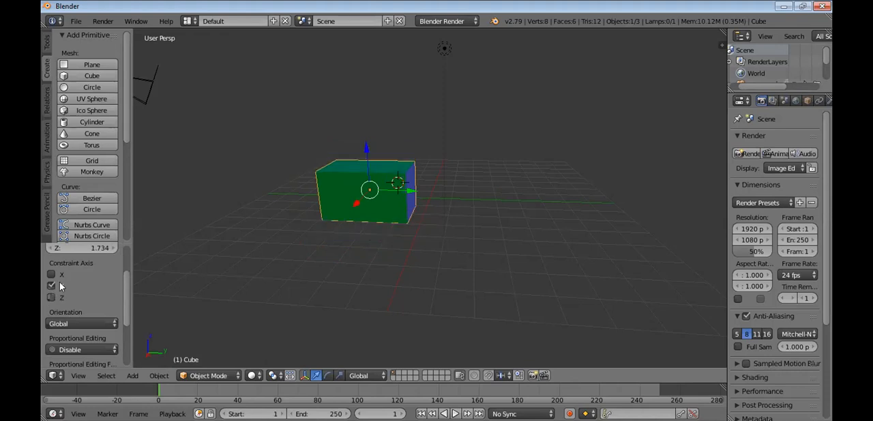
left_click(51, 298)
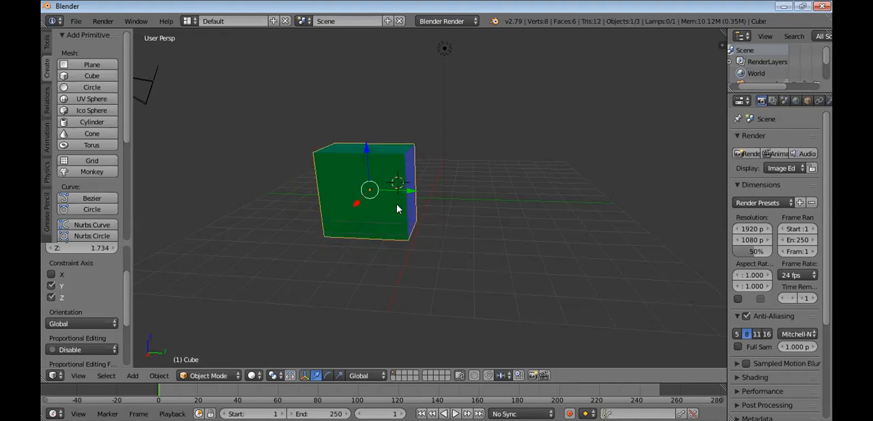
left_click(52, 286)
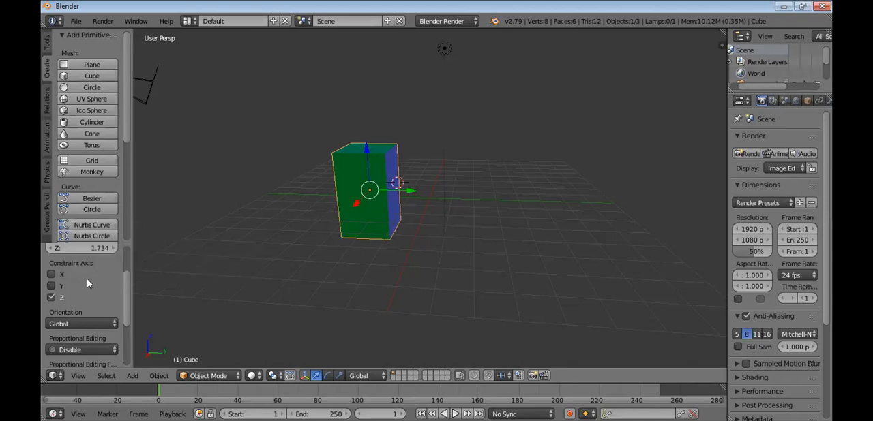
left_click(49, 297)
left_click(50, 286)
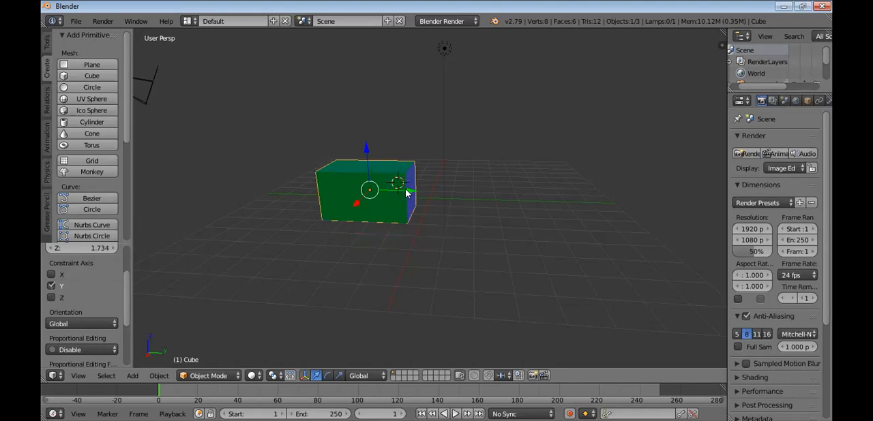
Move the cube freely, about 1.43 along Y, and scale it uniformly by about 1.807
key("g")
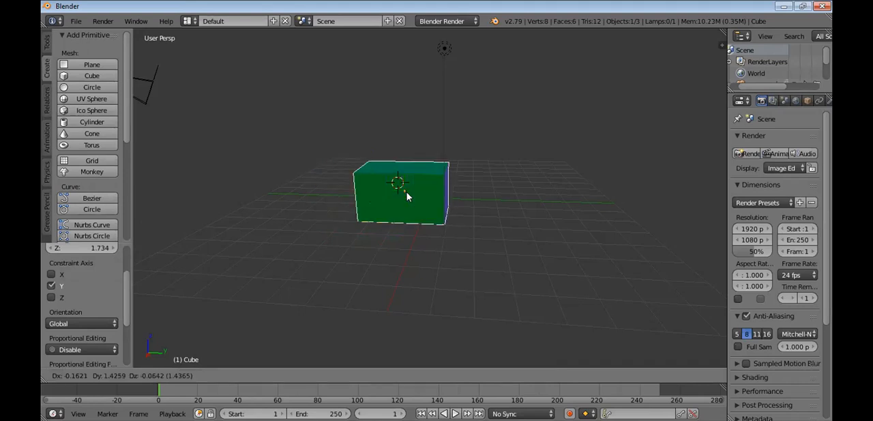
left_click(406, 194)
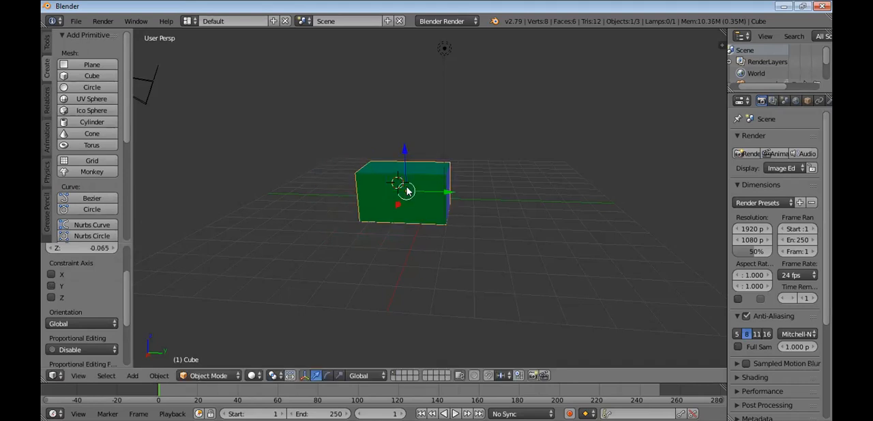
key("s")
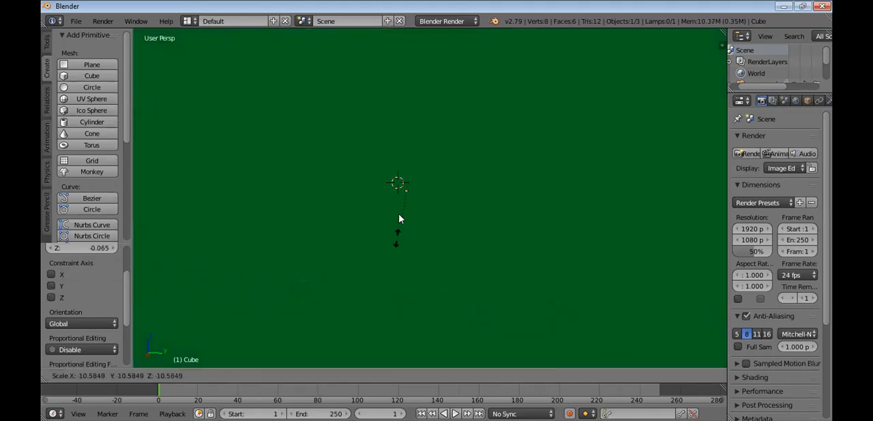
key("Escape")
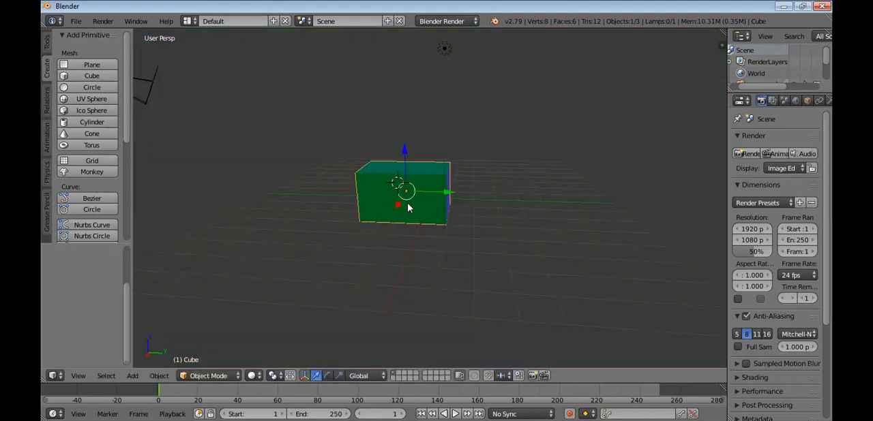
key("s")
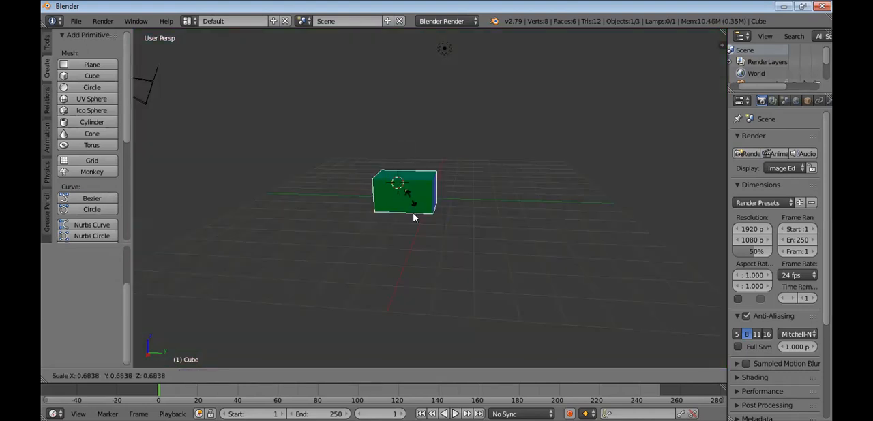
left_click(439, 213)
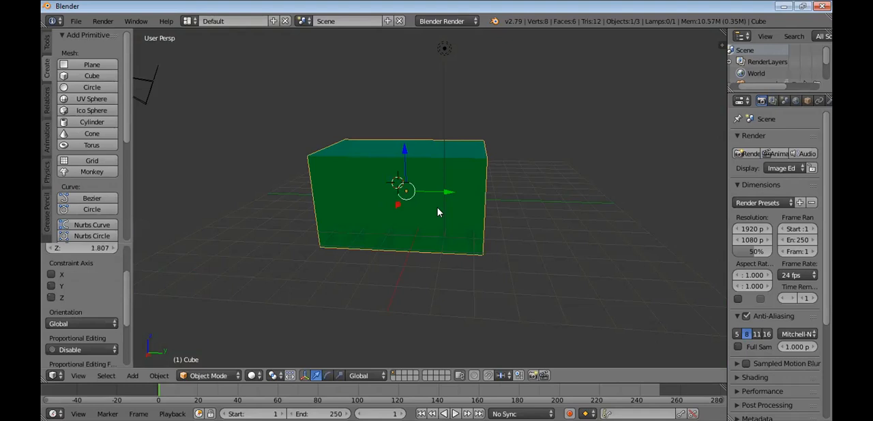
Move the enlarged cube about -2.6 along Y and duplicate it in place
key("g")
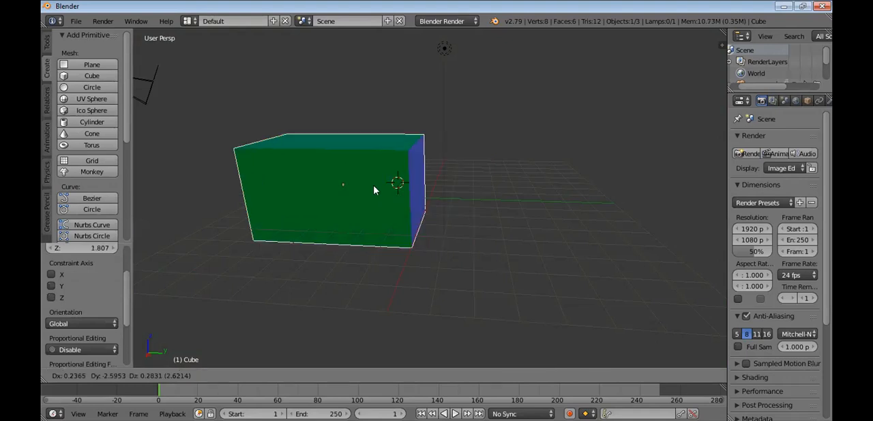
left_click(424, 195)
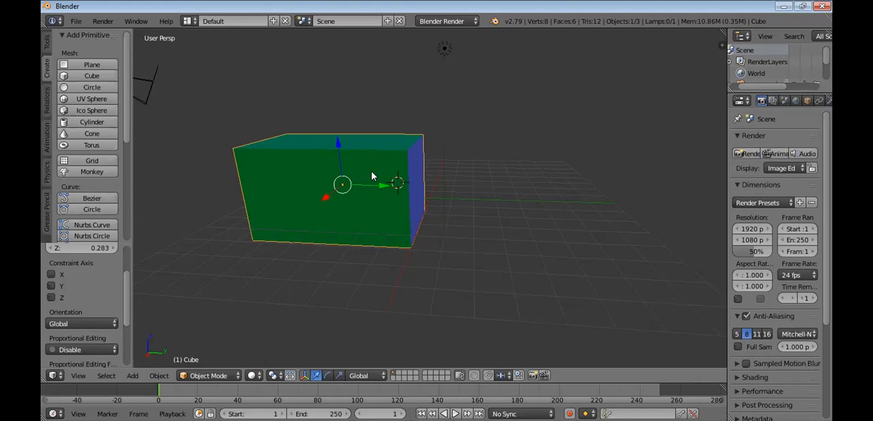
key("shift+d")
right_click(479, 181)
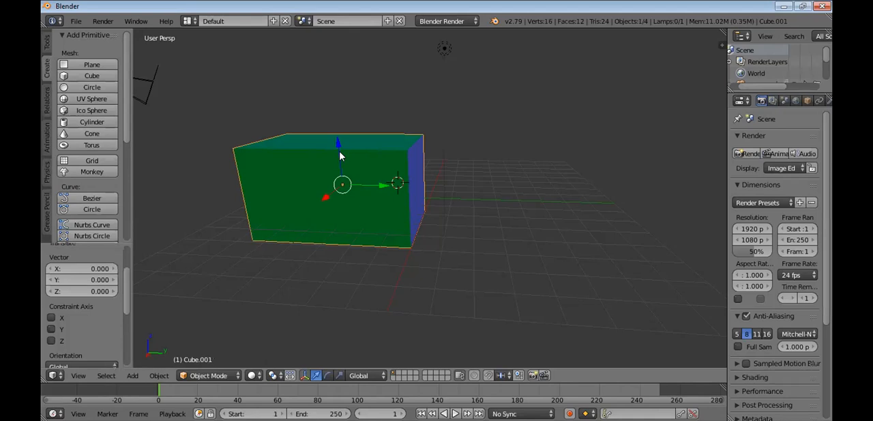
Pull the original cube out beside its duplicate in the +Y direction, and move it back about -0.74 along Y so the two sit close together
right_click_drag(362, 162, 487, 233)
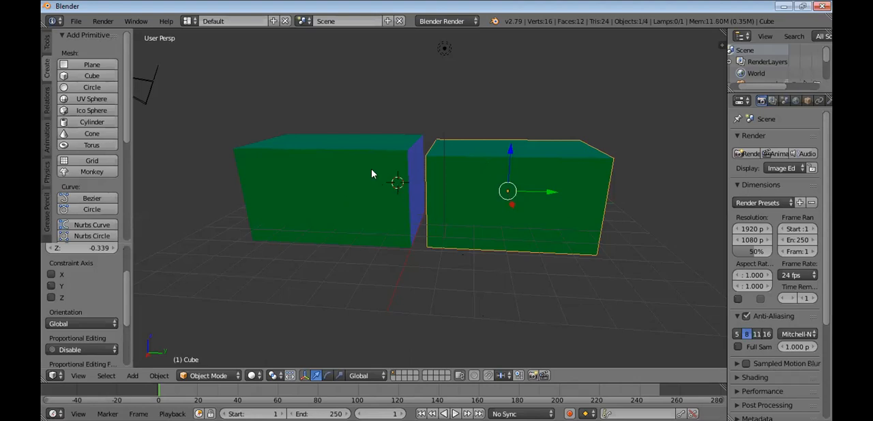
right_click(326, 193)
right_click(440, 185)
key("g")
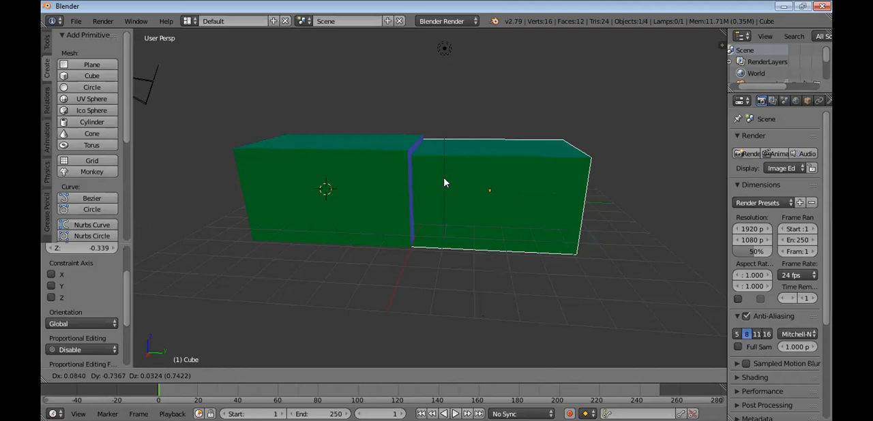
left_click(490, 179)
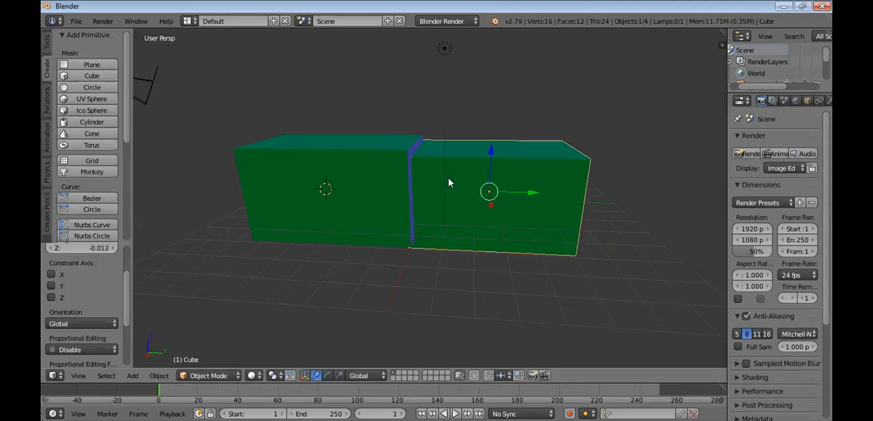
Select both cubes together
left_click(392, 183, "shift")
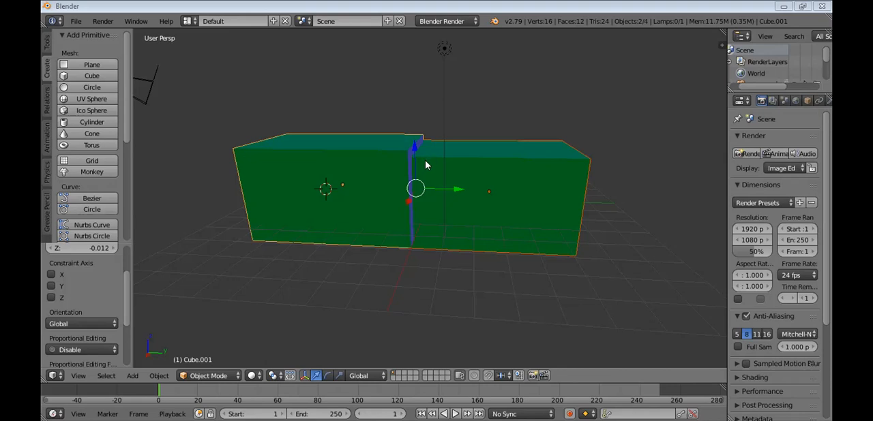
key("F12")
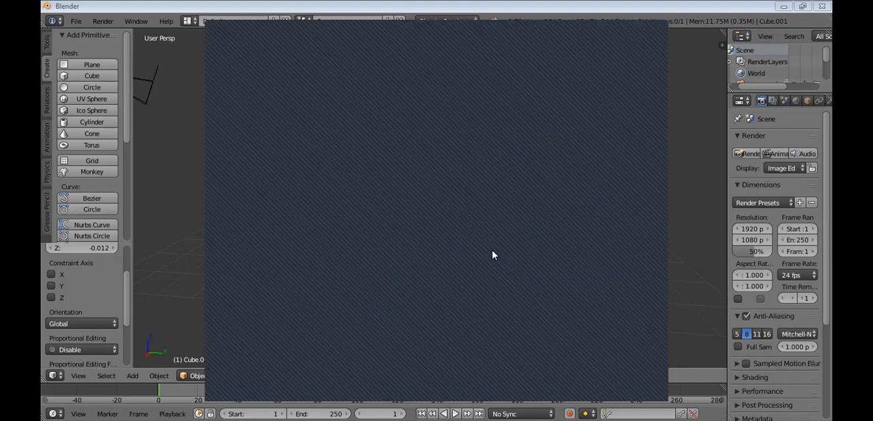
key("Escape")
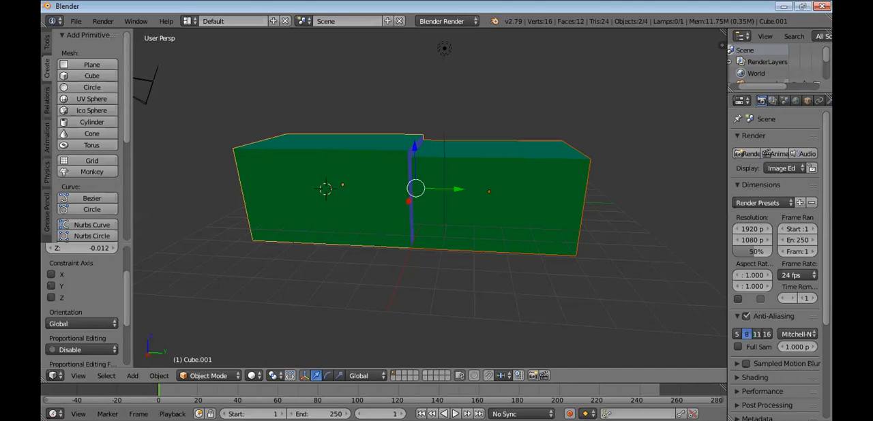
Switch to the Word module and read from the object transformation pictures through the Edit Mode section to the Vertex, Edge and Face Select introduction
left_click(466, 399)
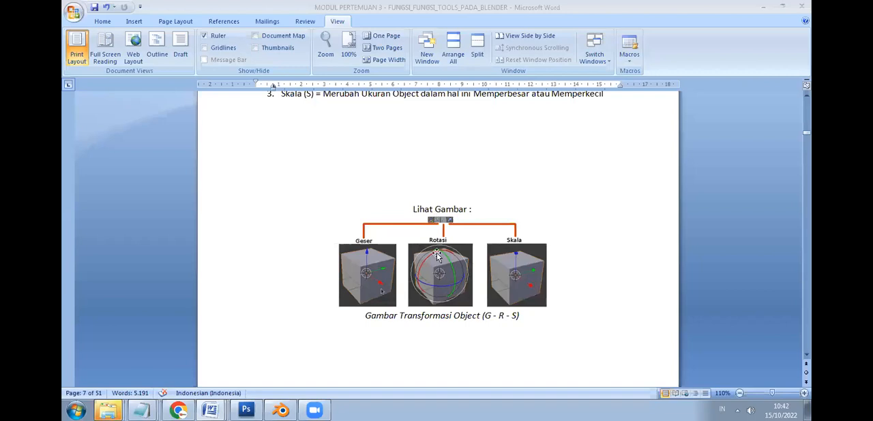
scroll(440, 261, "down", 8)
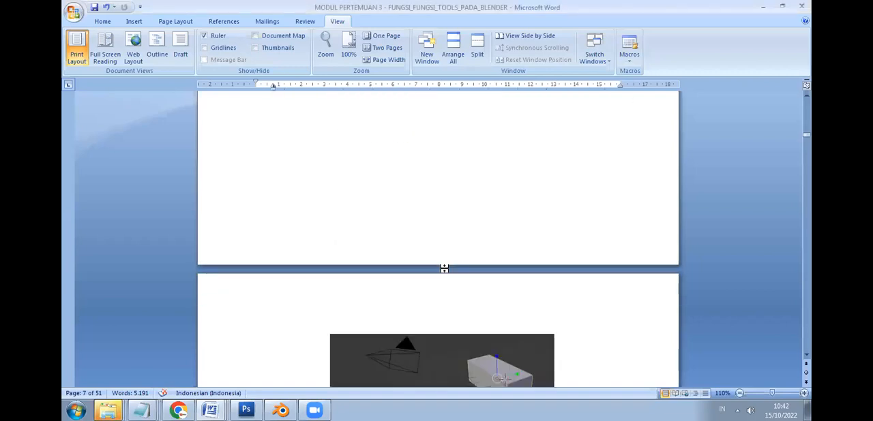
scroll(444, 269, "down", 6)
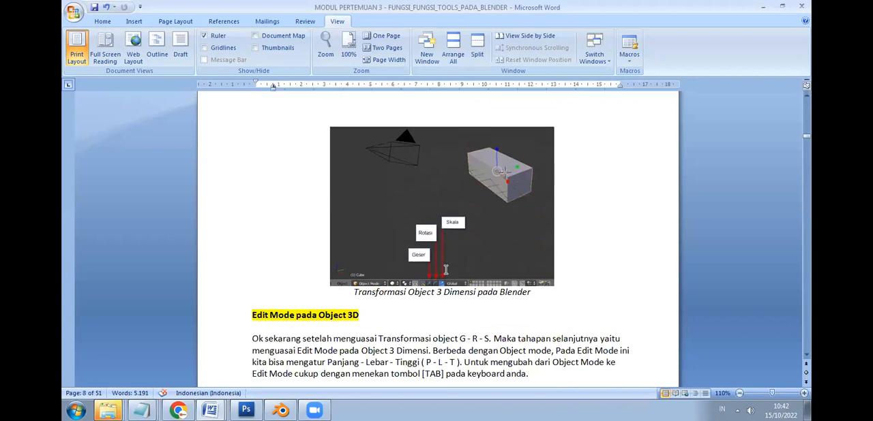
scroll(445, 270, "down", 3)
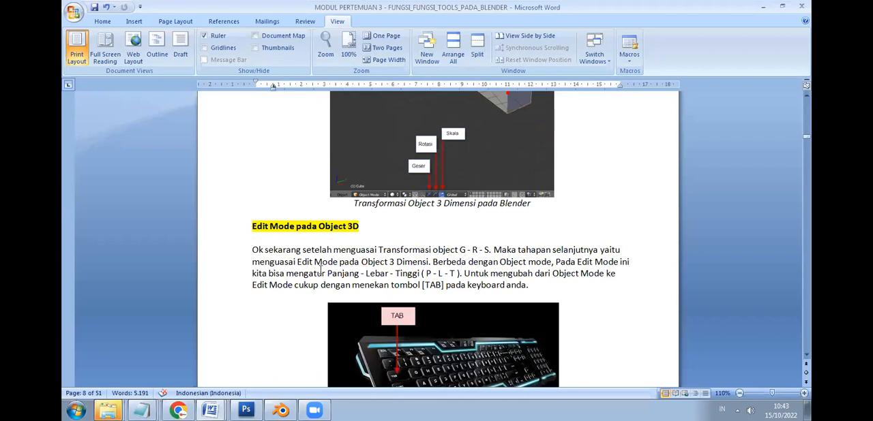
scroll(321, 269, "down", 1)
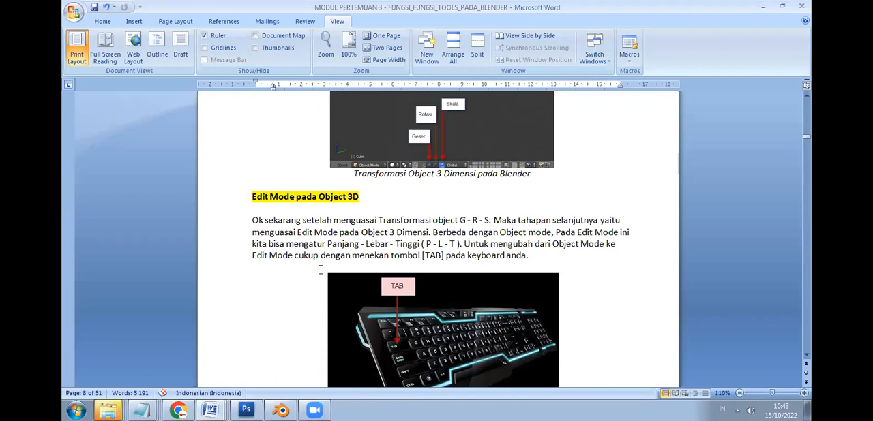
scroll(318, 269, "down", 6)
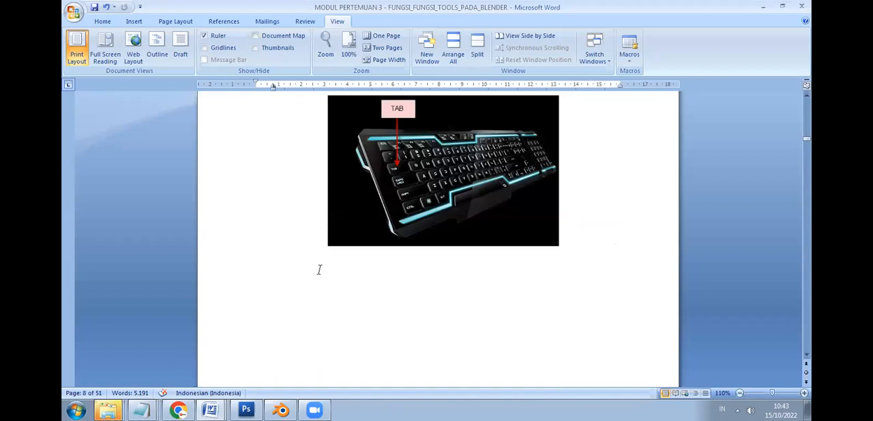
scroll(319, 270, "down", 8)
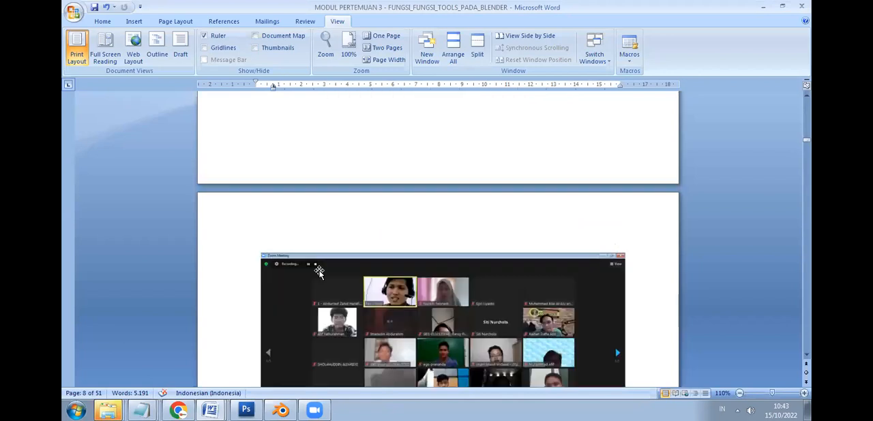
scroll(319, 269, "down", 5)
scroll(319, 262, "down", 10)
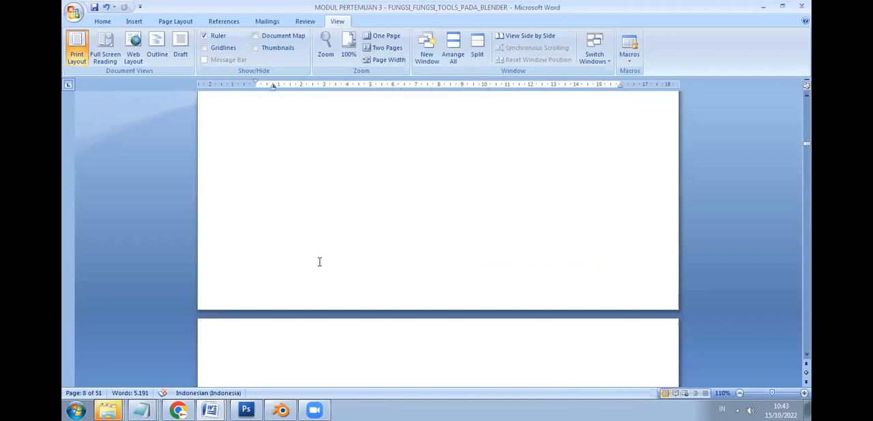
scroll(319, 259, "down", 3)
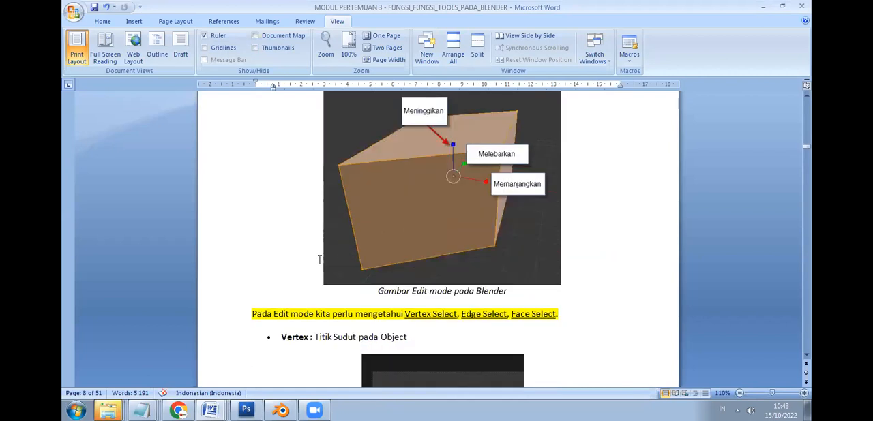
scroll(320, 260, "up", 2)
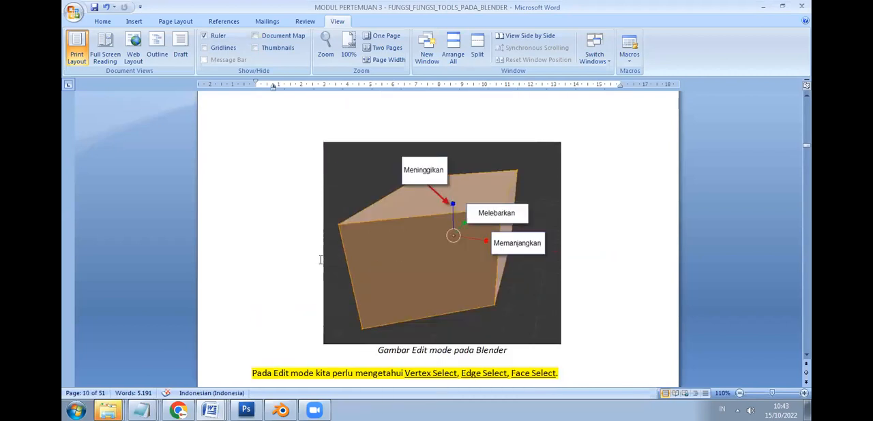
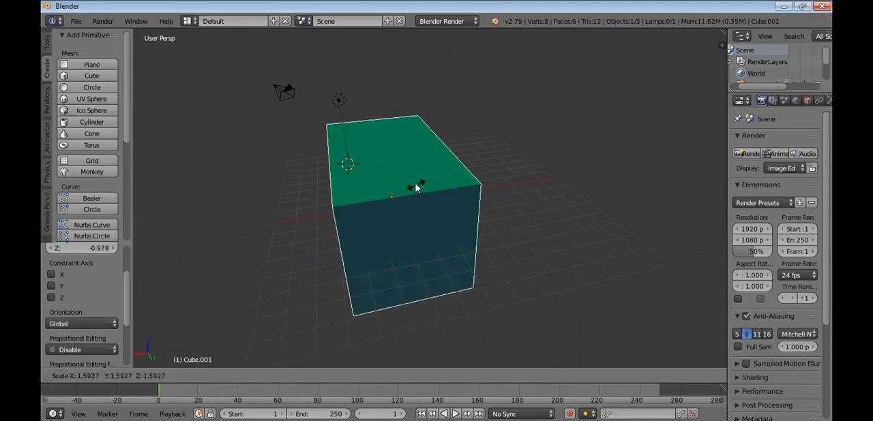
key("s")
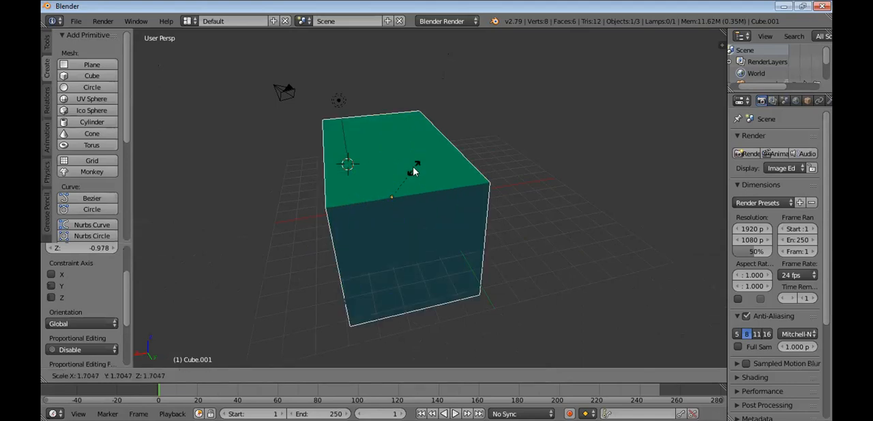
Scale the cube up about 1.73 times and reposition it, raising it about 2.44 along Z and lowering it about 0.89
left_click(414, 171)
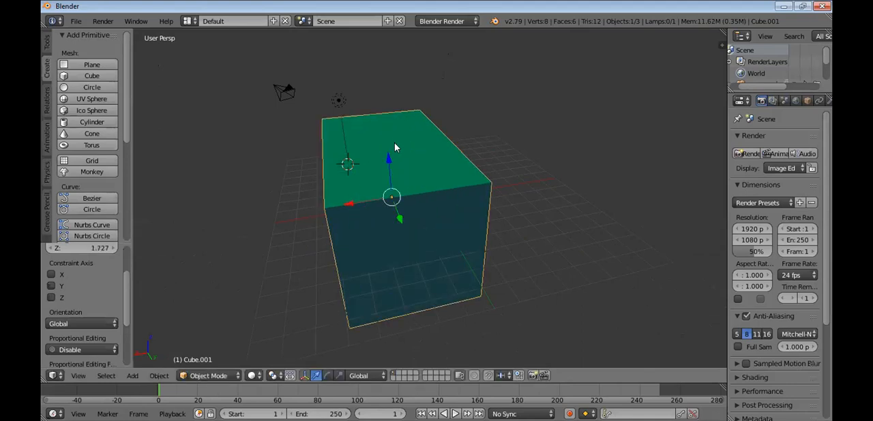
key("g")
left_click(403, 117)
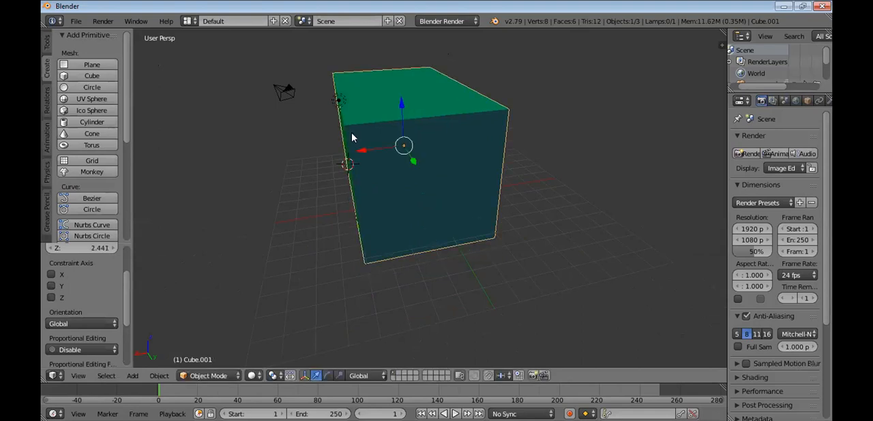
key("g")
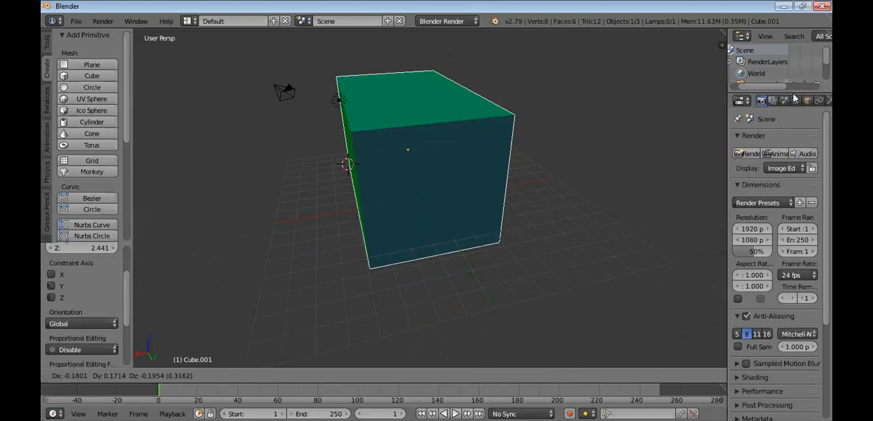
Enlarge the Outliner, expand Cube.001 and enter Edit Mode through its mesh data Cube.002
left_click_drag(792, 148, 782, 230)
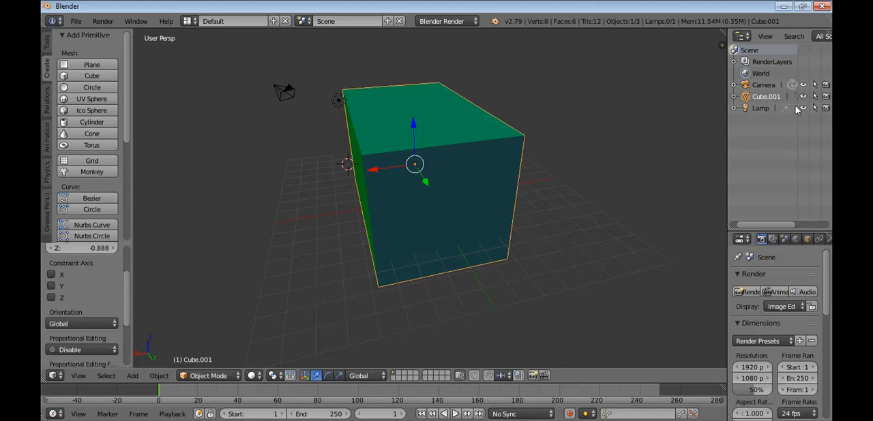
left_click(734, 97)
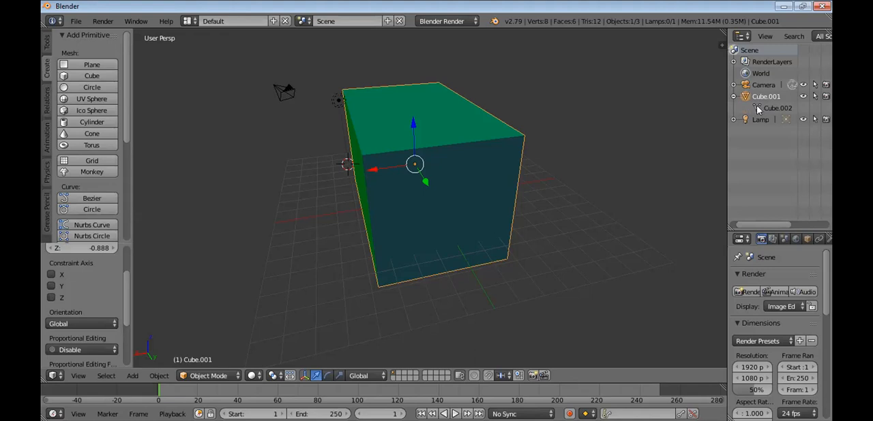
left_click(758, 109)
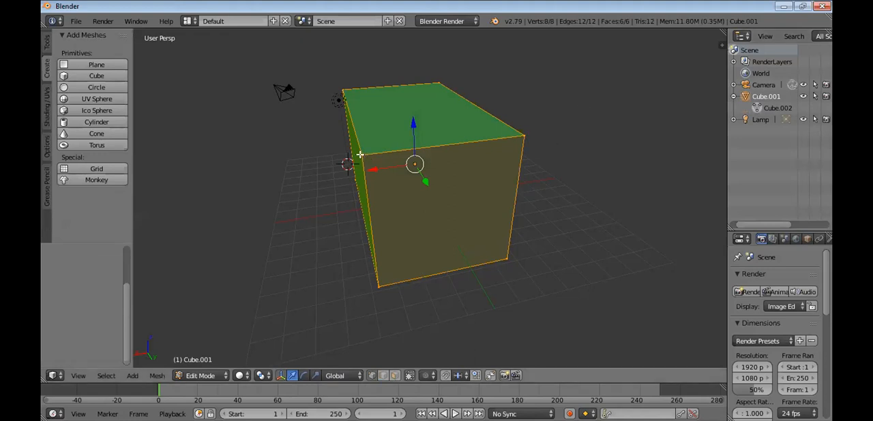
Pull the cube's two front upper corner vertices outward, one after the other
right_click_drag(359, 155, 311, 135)
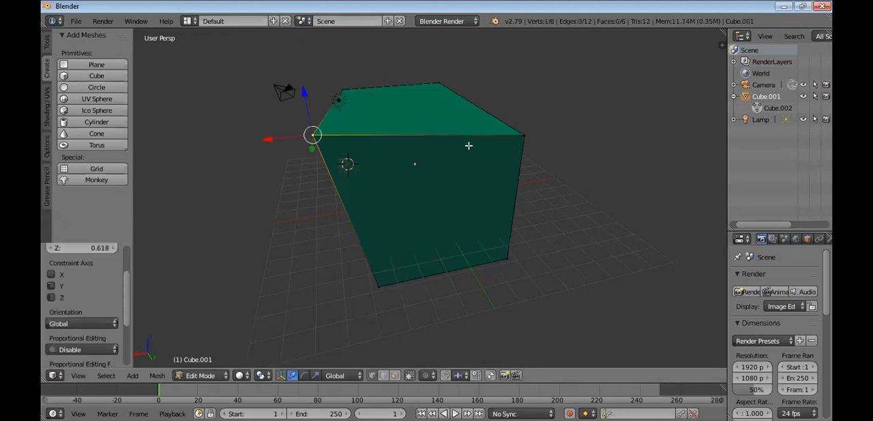
right_click(524, 134)
right_click_drag(523, 133, 554, 103)
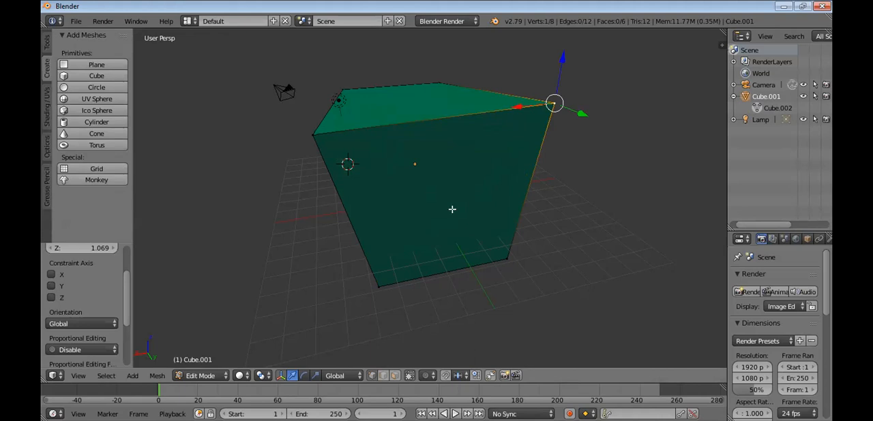
Select a third upper corner vertex on the adjacent side and pull it across the face towards the neighbouring corner
middle_click_drag(454, 210, 549, 214)
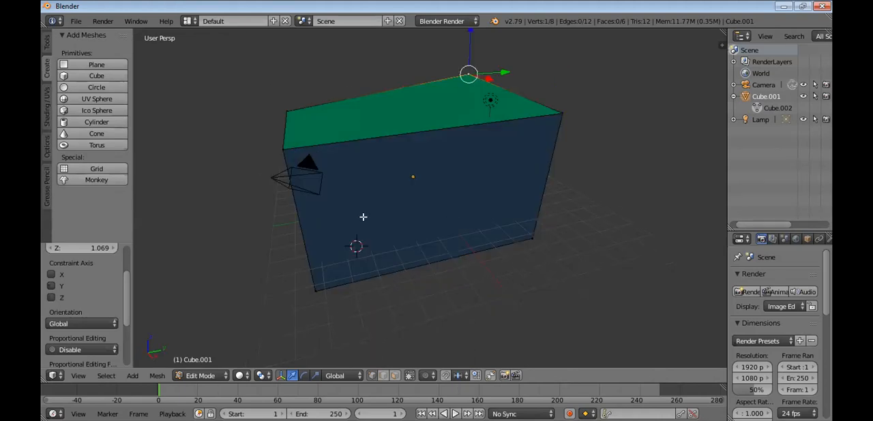
mouse_move(314, 209)
middle_mouse_down()
mouse_move(277, 209)
mouse_move(312, 209)
middle_mouse_up()
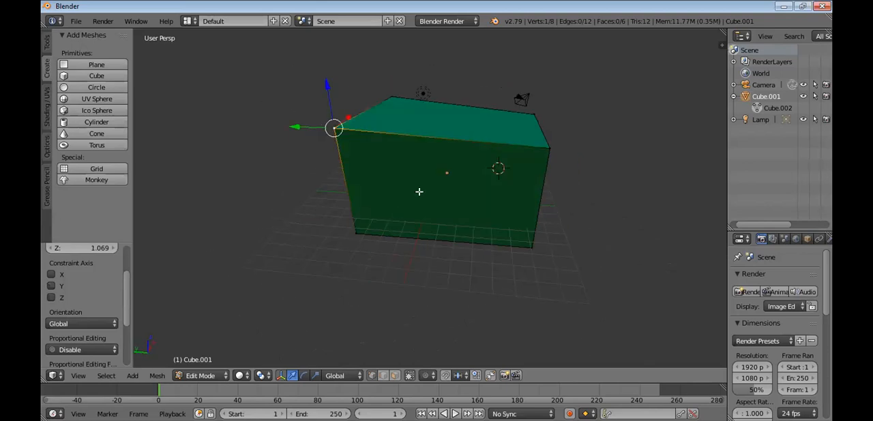
middle_click_drag(446, 186, 598, 186)
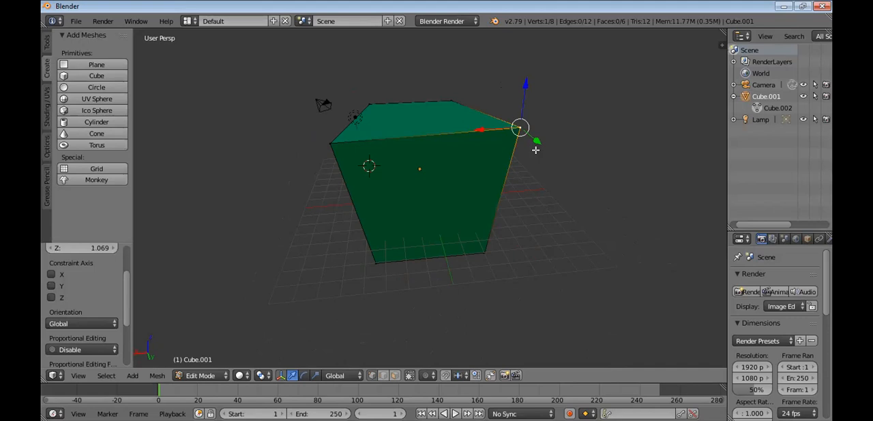
middle_click_drag(512, 173, 363, 150)
scroll(477, 133, "up", 2)
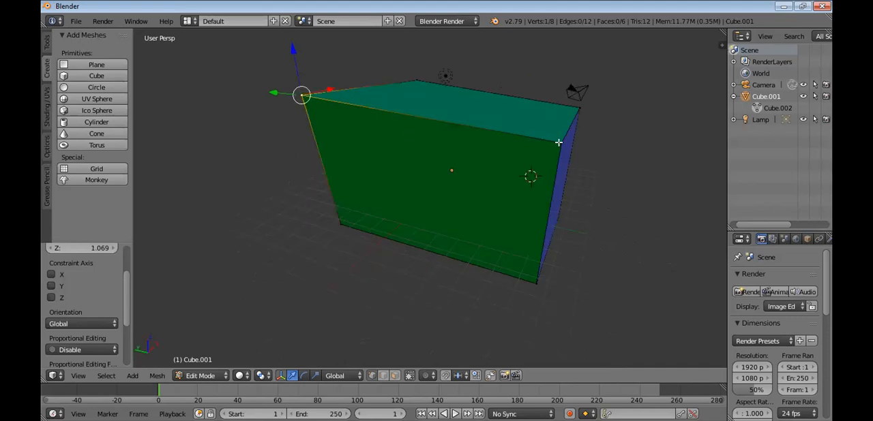
right_click(564, 184)
scroll(529, 156, "down", 1)
left_click_drag(529, 156, 379, 123)
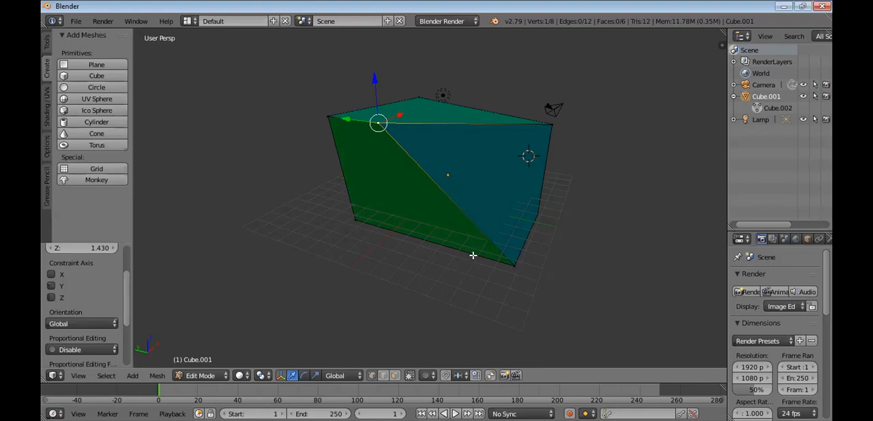
Undo all the vertex moves back to the cube's undeformed shape with the whole mesh selected
key("ctrl+z")
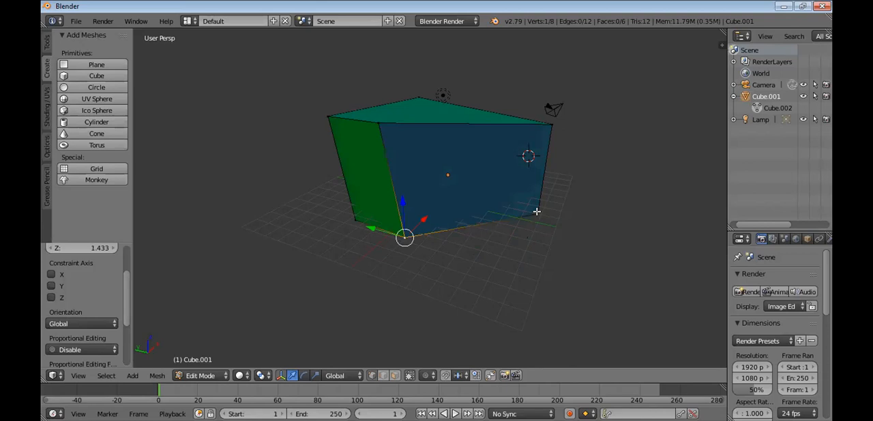
key("ctrl+z")
key("ctrl+z")
key("ctrl+z")
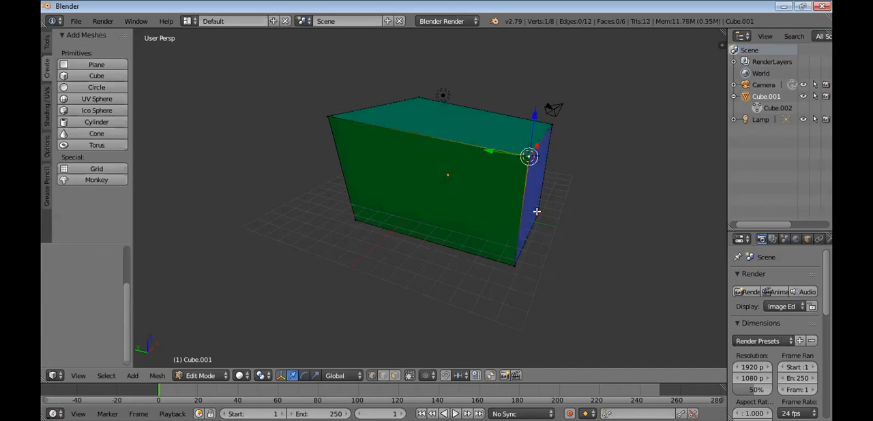
key("ctrl+z")
key("ctrl+z")
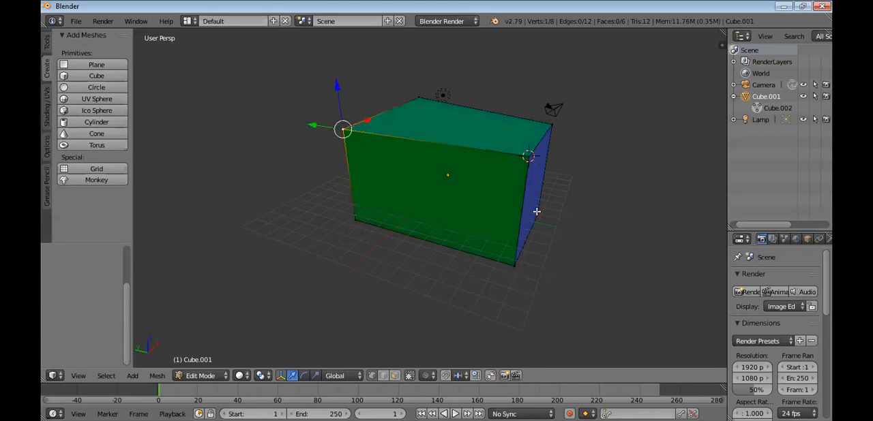
key("ctrl+z")
key("ctrl+z")
key("ctrl+z")
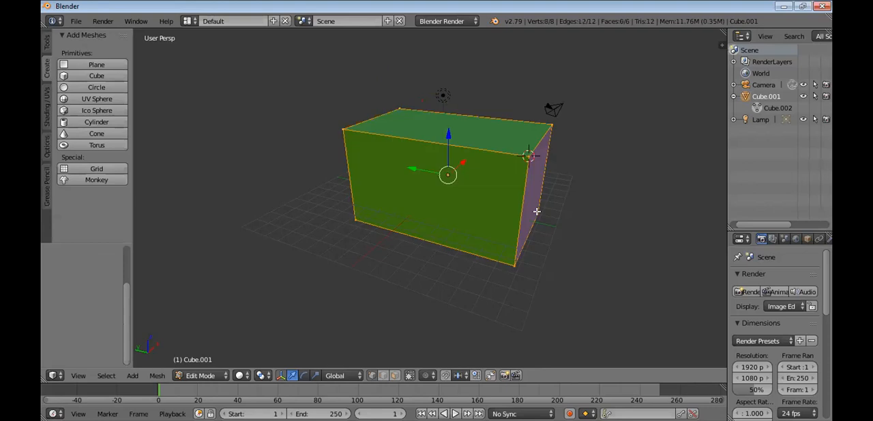
Place the 3D cursor near the grid's front edge, delete all the cube's vertices and add a new cube there
left_click(424, 296)
key("x")
left_click(481, 221)
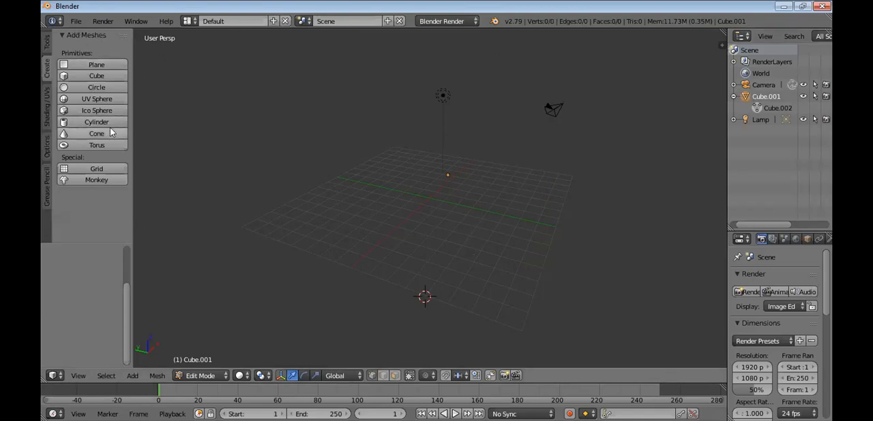
left_click(106, 74)
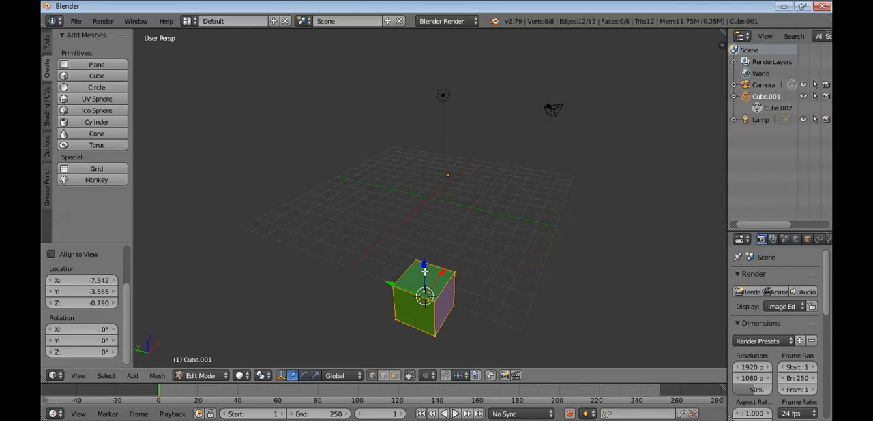
Pull one upper corner vertex of the new cube upward, and undo the move
right_click_drag(422, 273, 426, 248)
left_click(425, 248)
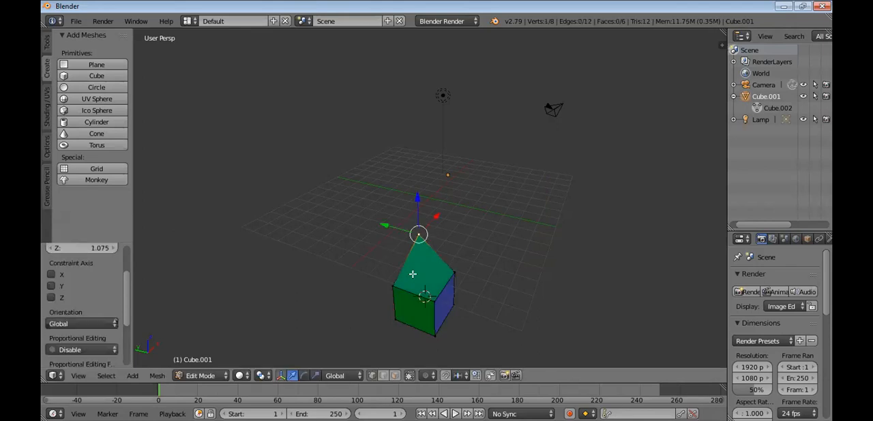
key("ctrl+z")
key("ctrl+z")
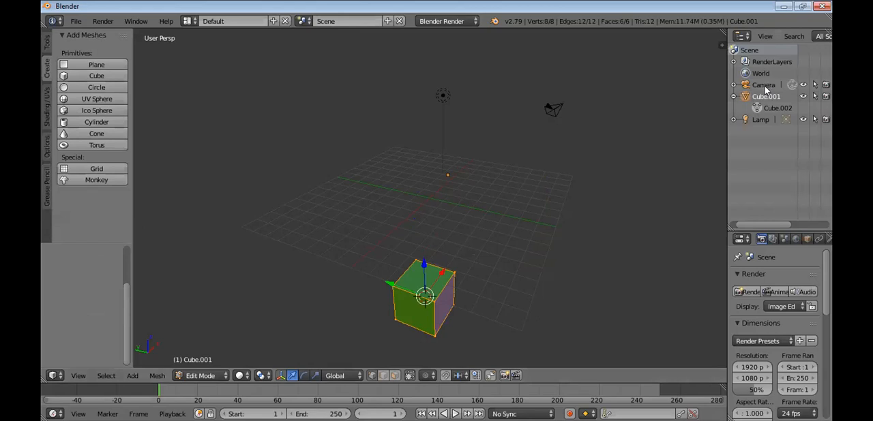
Return to Object Mode and move the cube towards the grid centre by about 1.94 in X, 0.62 in Y and 3.88 in Z
left_click(764, 85)
left_click(770, 99)
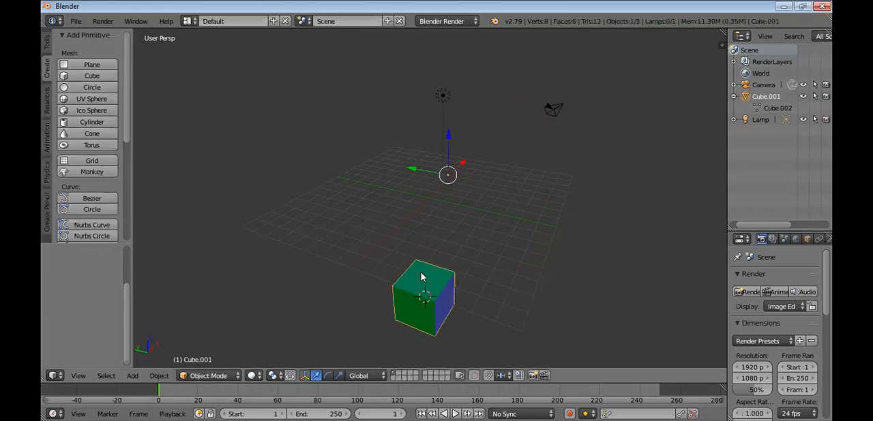
key("g")
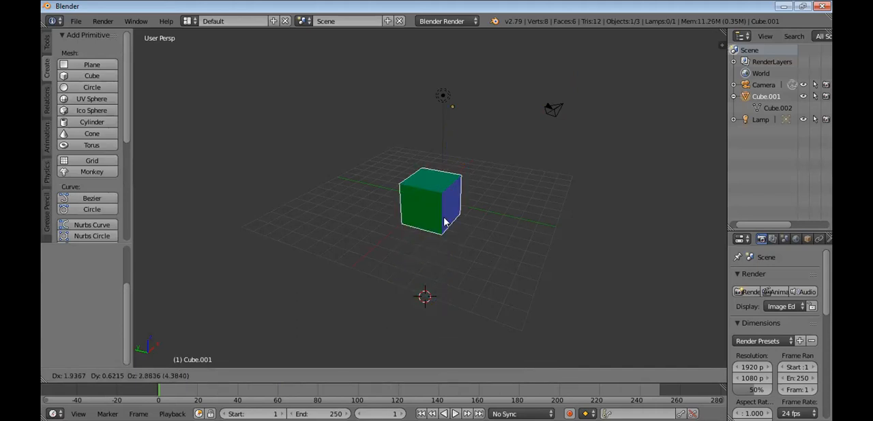
left_click(443, 217)
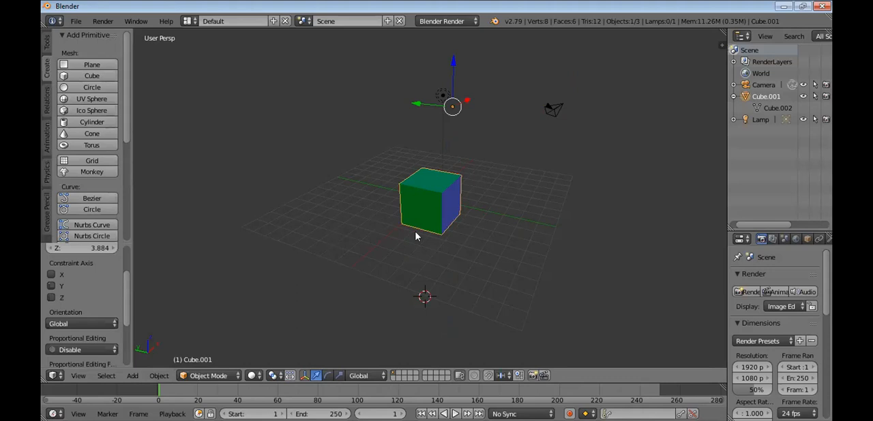
left_click(51, 275)
left_click(52, 275)
Delete the cube, along with a replacement cube added at the 3D cursor
key("x")
left_click(384, 232)
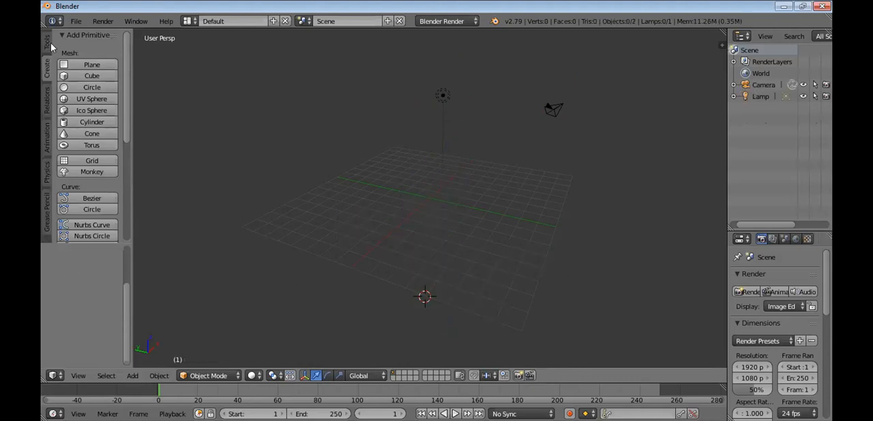
left_click(93, 76)
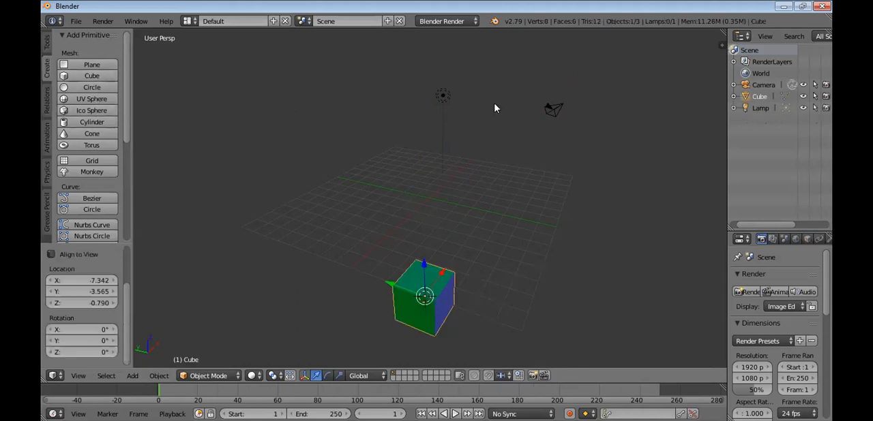
key("x")
left_click(416, 284)
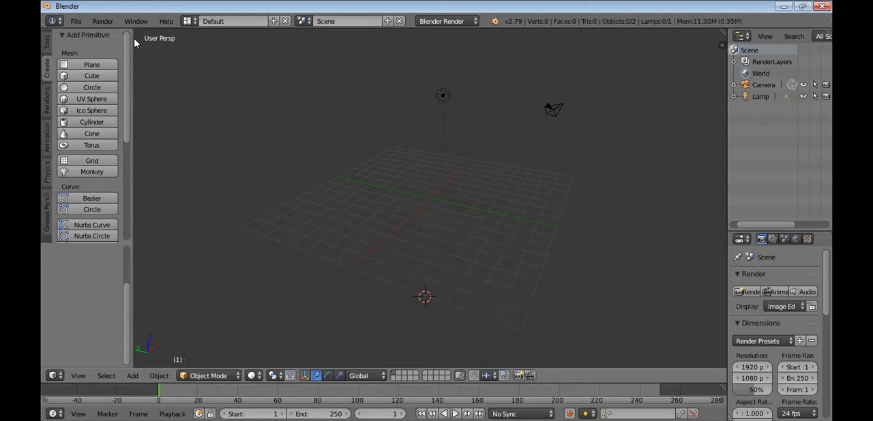
Start a new scene from the start-up file
left_click(76, 21)
left_click(80, 32)
left_click(135, 45)
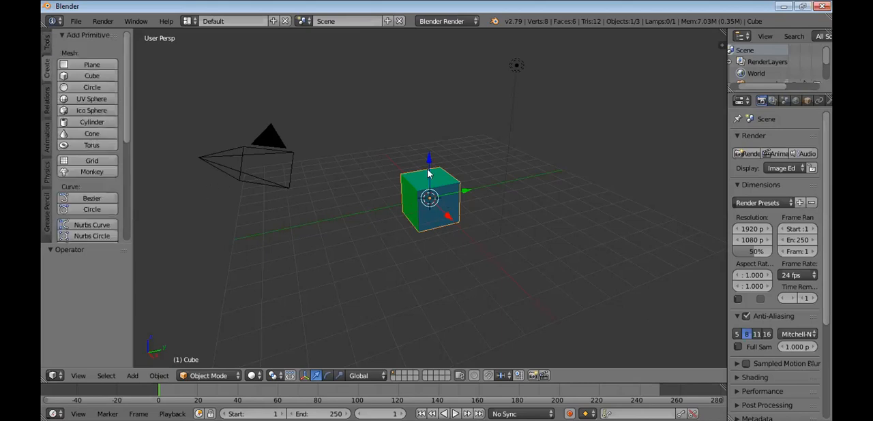
Replace the default cube with a newly added cube mesh at the origin
key("Delete")
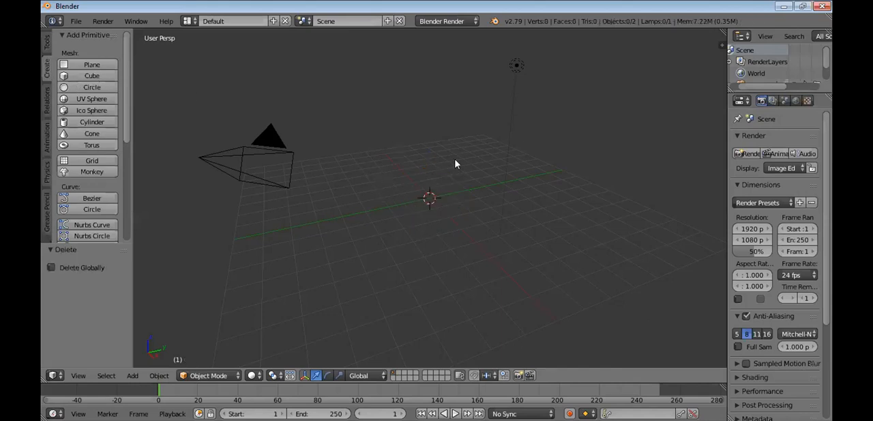
key("shift+a")
left_click(540, 207)
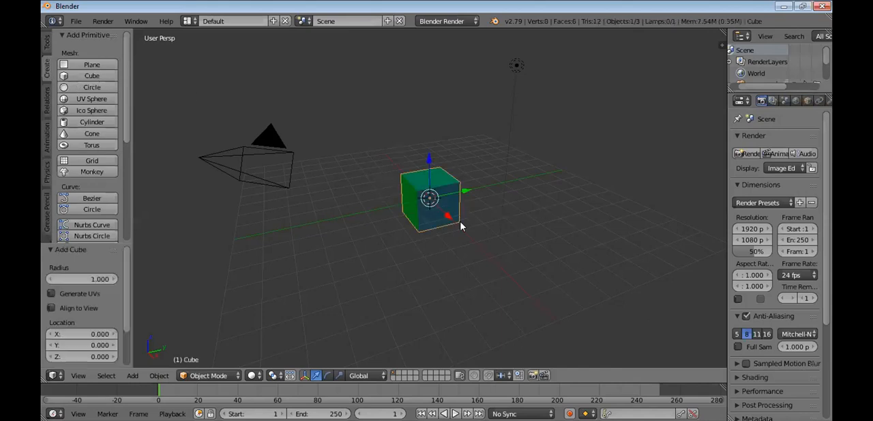
Place the 3D cursor on the cube, and select the lamp, the camera and the cube in turn
left_click(447, 206)
right_click(516, 67)
right_click(253, 157)
right_click(433, 169)
Look through the general, Physics and Grease Pencil tools available for the selected cube
left_click_drag(124, 255, 125, 288)
scroll(107, 251, "up", 3)
left_click(45, 43)
left_click(47, 179)
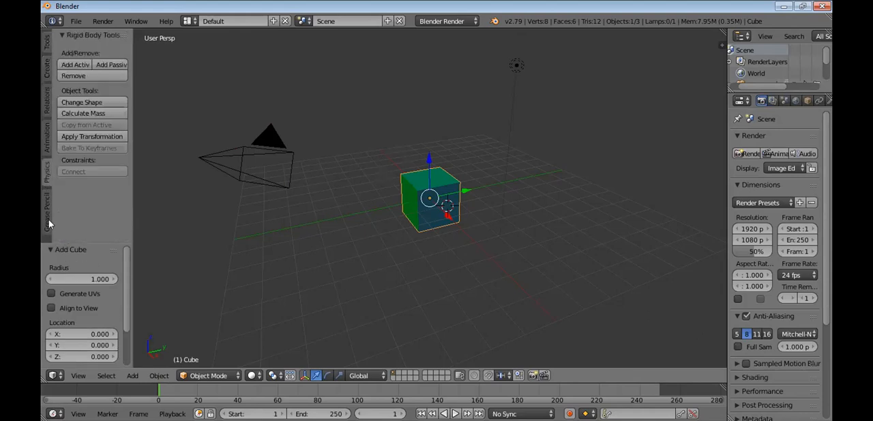
left_click(46, 222)
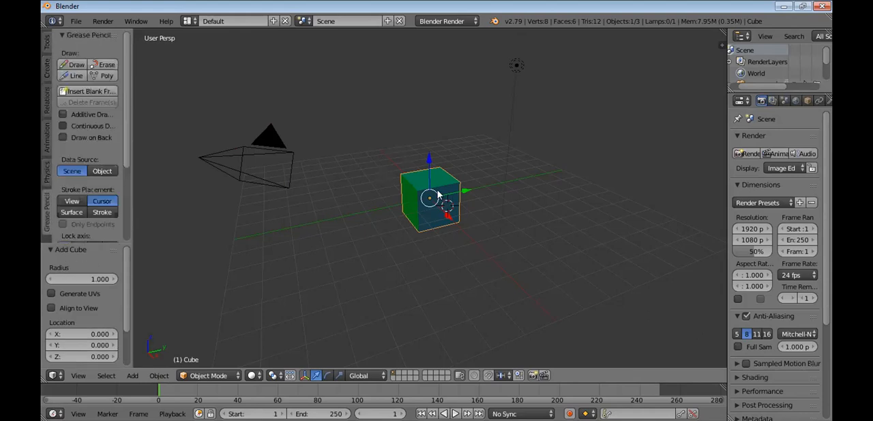
Move the cube by about 0.05 in X, 0.36 in Y and 0.21 in Z
left_click(441, 196)
left_click_drag(430, 191, 437, 186)
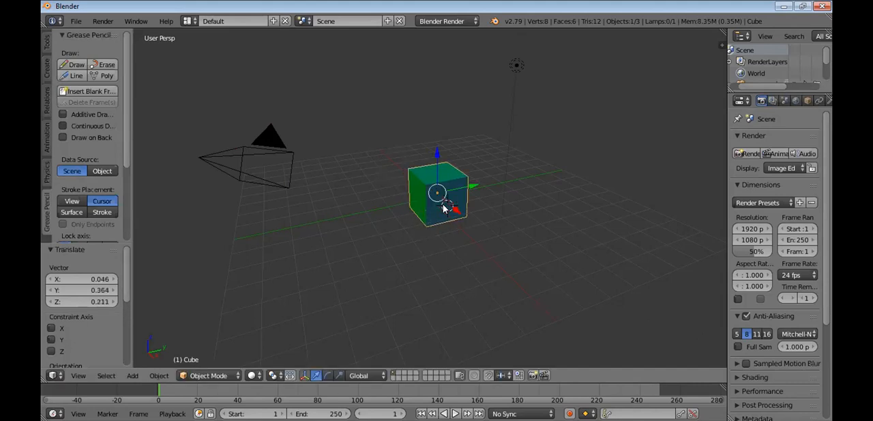
Scale the cube uniformly by about 2.035
key("s")
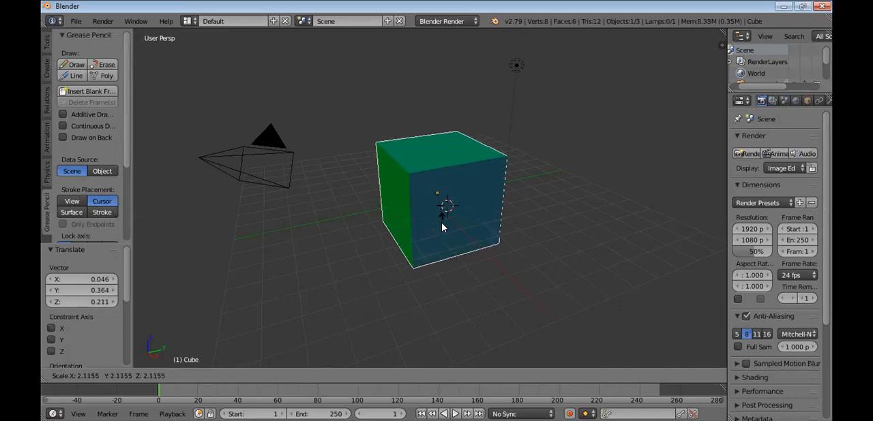
key("Escape")
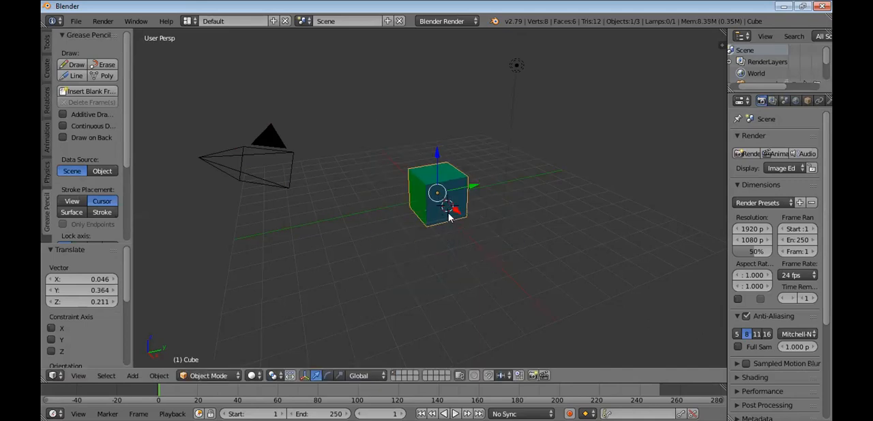
key("s")
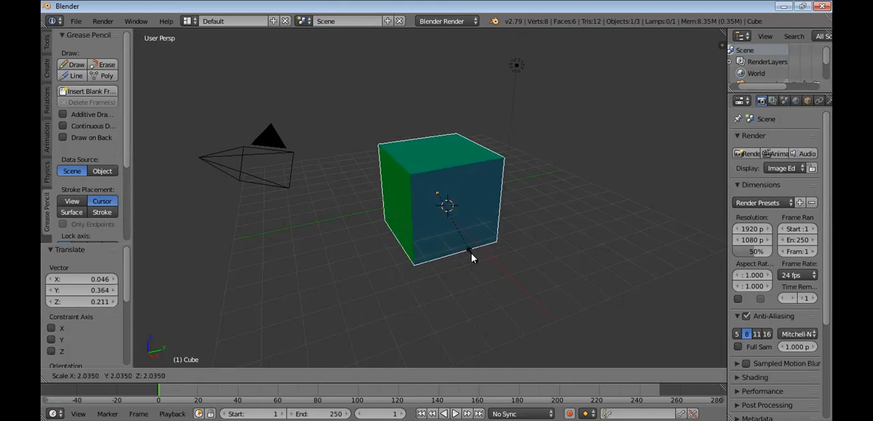
left_click(471, 254)
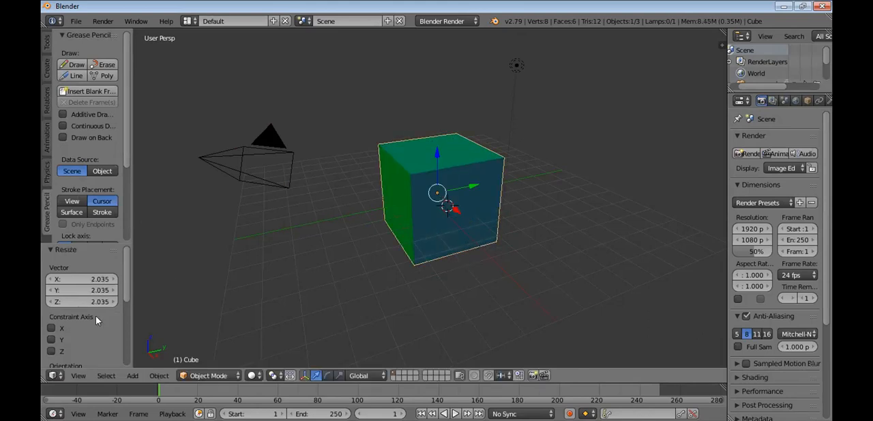
Try the resize constrained to different combinations of the X, Y and Z axes, ending with X alone
left_click(52, 329)
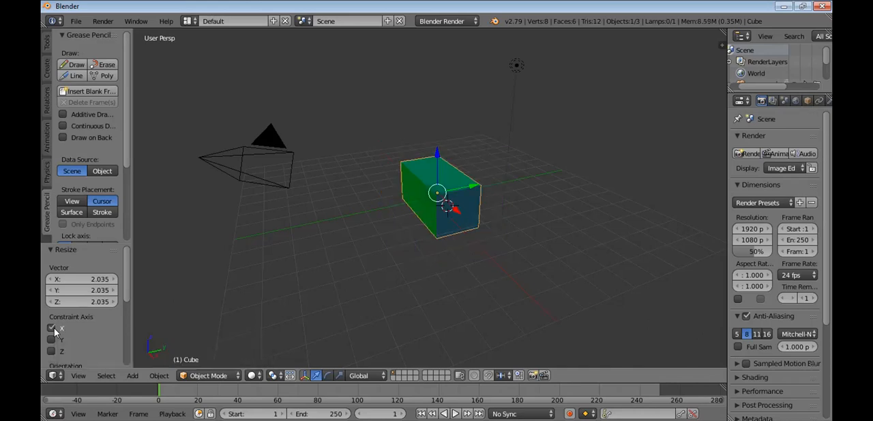
left_click(52, 336)
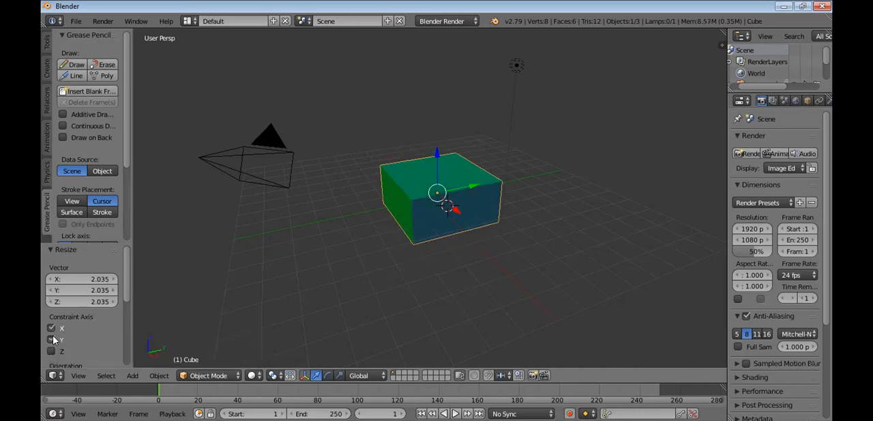
left_click(54, 340)
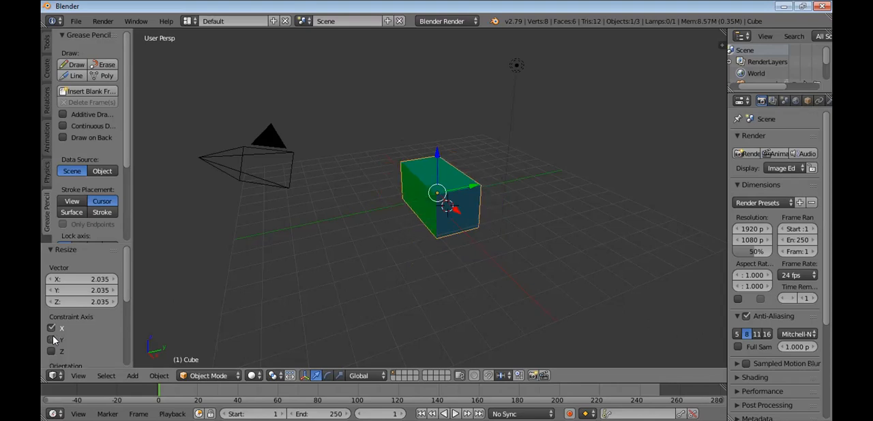
left_click(54, 339)
left_click(54, 340)
left_click(54, 351)
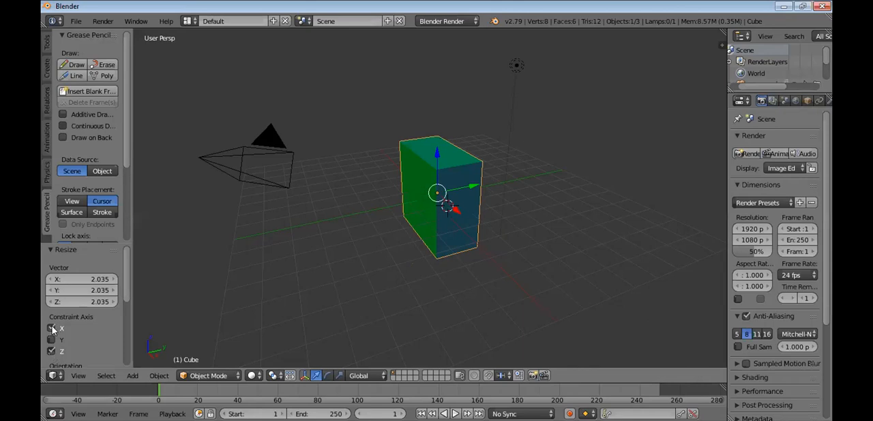
left_click(52, 327)
left_click(53, 351)
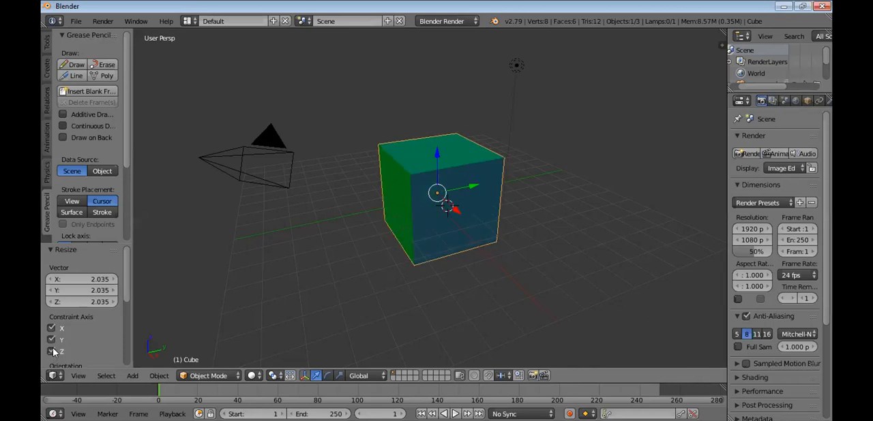
left_click(52, 351)
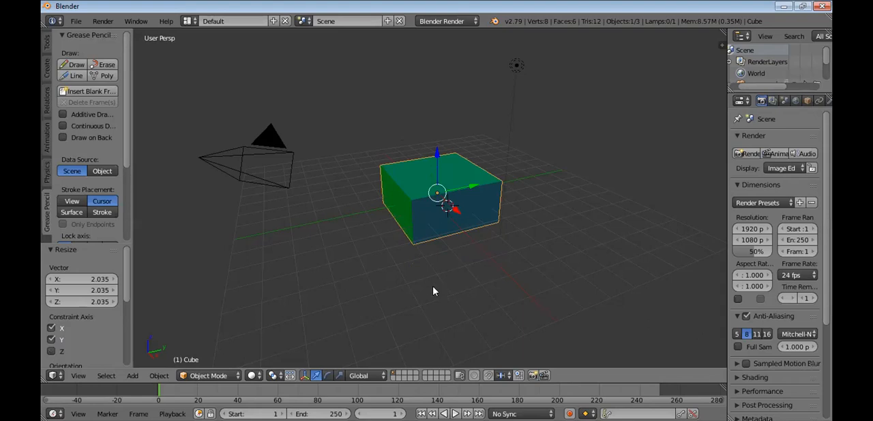
left_click(52, 340)
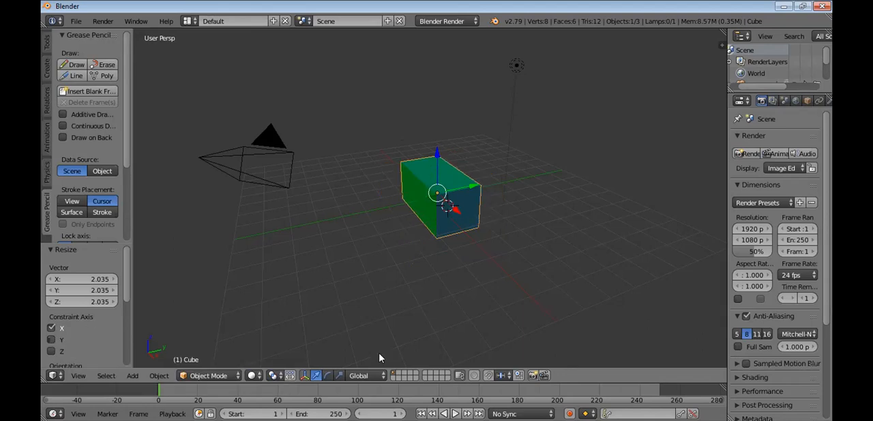
Compare the resize constrained to Y alone with X and Y together, viewing the block from several sides
middle_click_drag(438, 253, 483, 255)
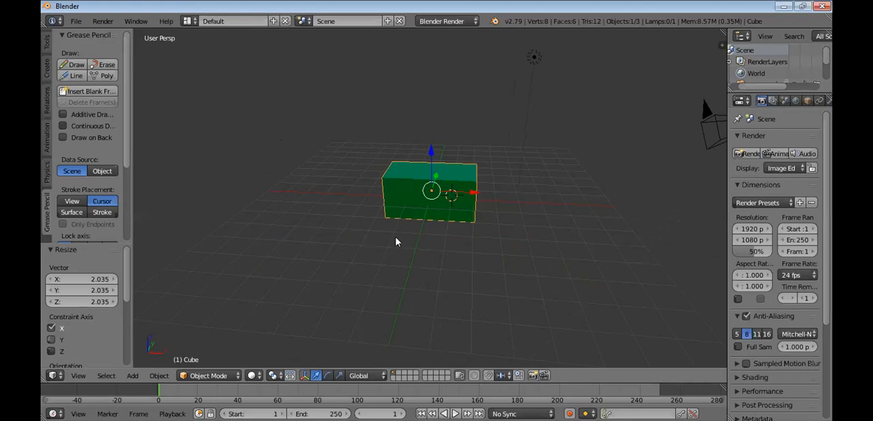
left_click(77, 335)
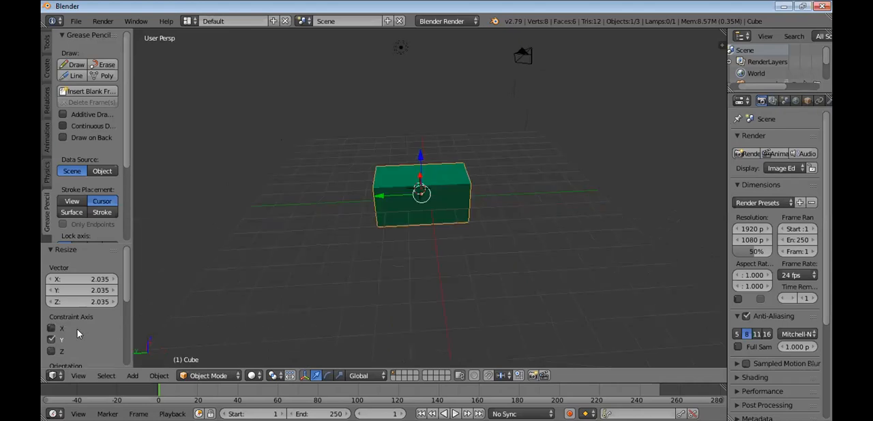
left_click(54, 327)
left_click(53, 337)
left_click(53, 336)
scroll(425, 214, "down", 1)
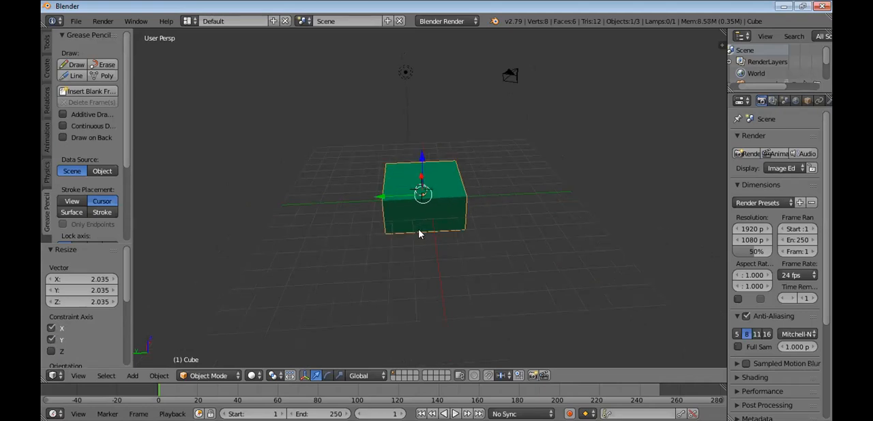
scroll(418, 234, "down", 1)
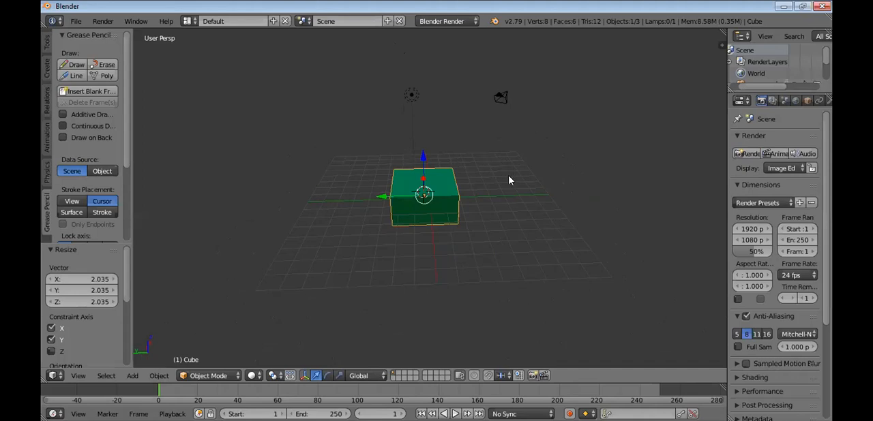
middle_click_drag(501, 181, 477, 175)
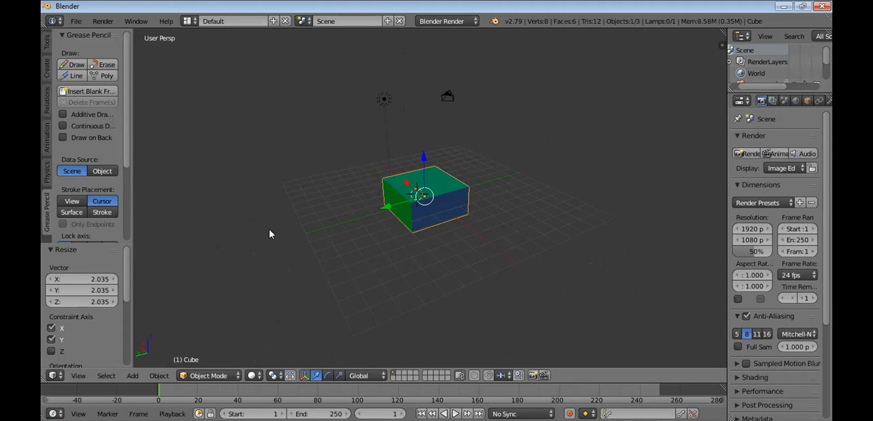
Constrain the cube's resize to the X and Z axes, and place the 3D cursor on the grid beside it
left_click(51, 340)
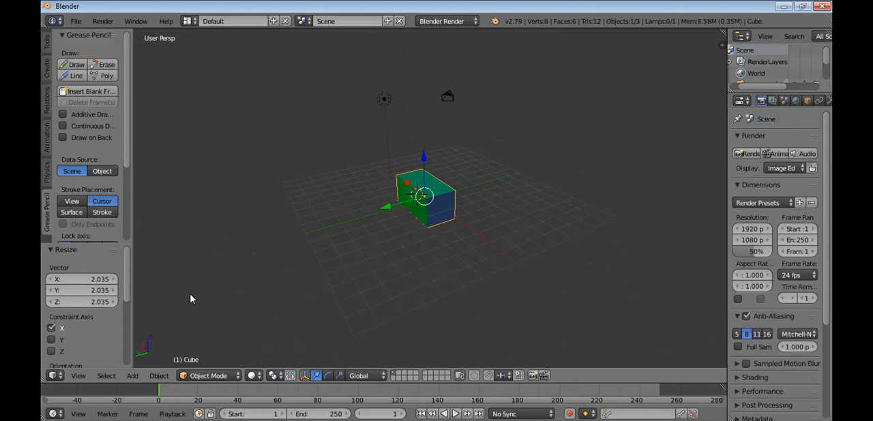
left_click(53, 351)
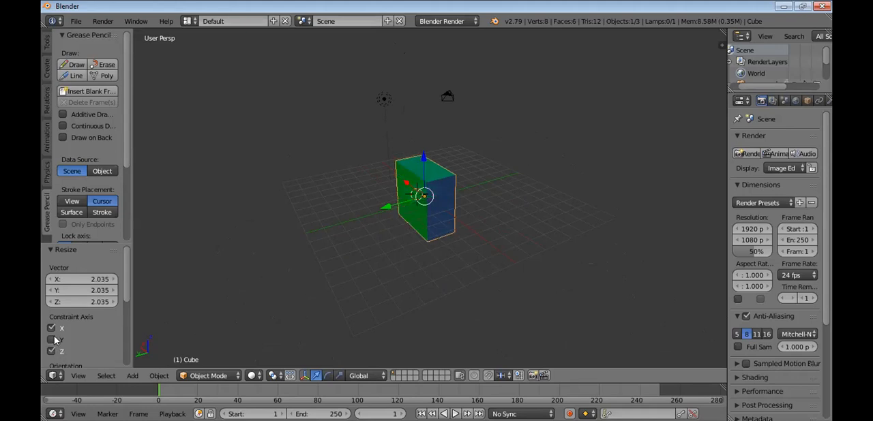
left_click(52, 340)
left_click(52, 341)
middle_click_drag(448, 220, 291, 216)
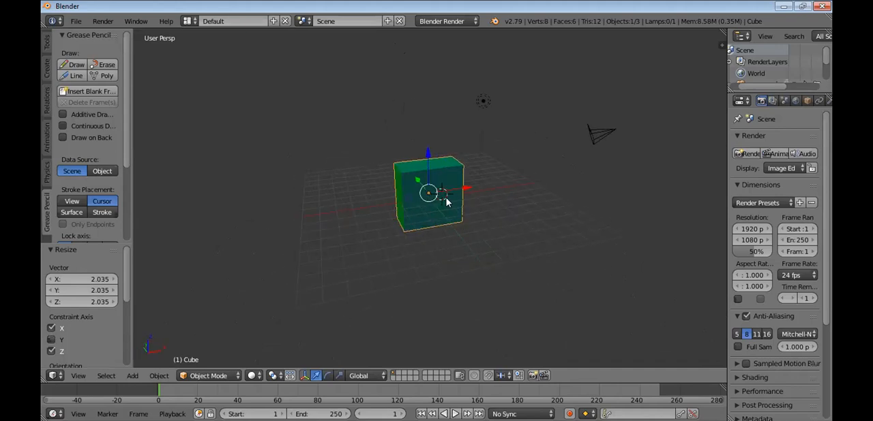
left_click(503, 220)
Enter Edit Mode through the cube's mesh data in the outliner, and enlarge the outliner to show every scene object
scroll(776, 62, "down", 2)
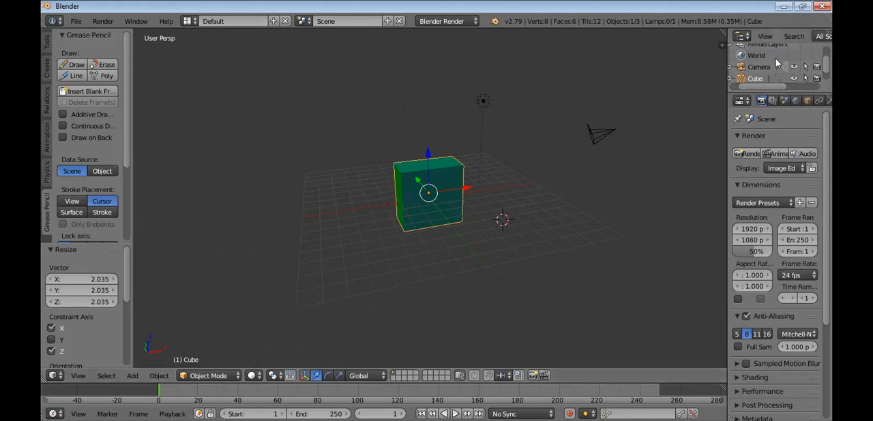
scroll(775, 59, "down", 1)
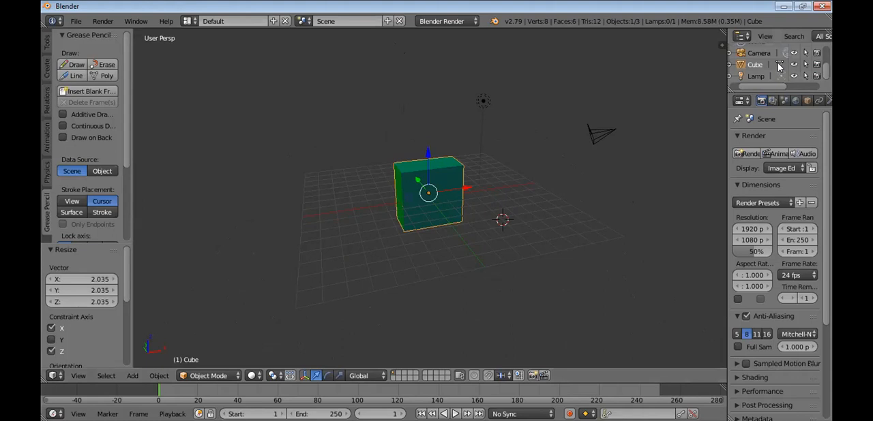
left_click(779, 65)
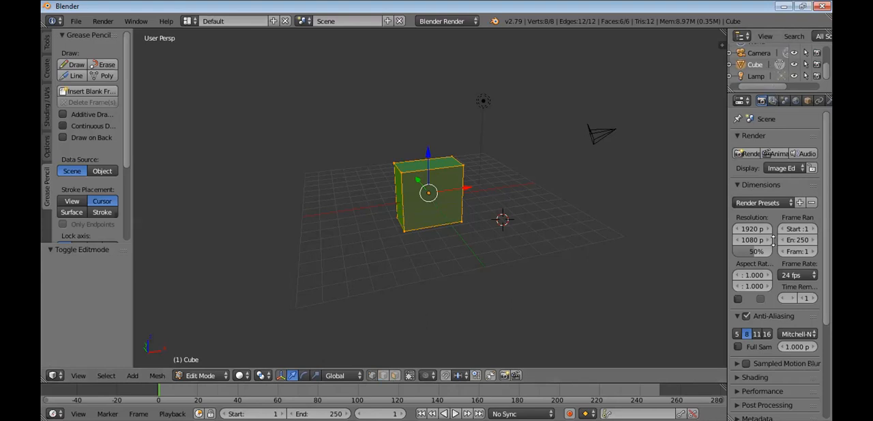
left_click_drag(778, 94, 781, 279)
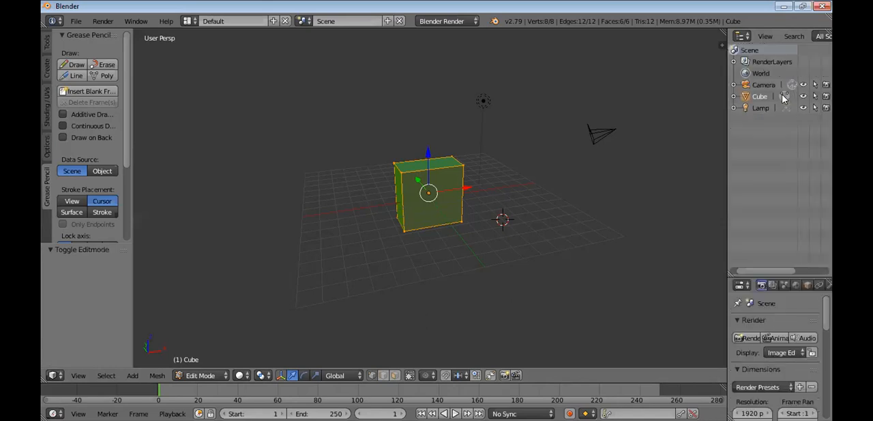
Move the cube's four top vertices upward and outward one by one, making the block taller and wider toward its top
right_click(392, 159)
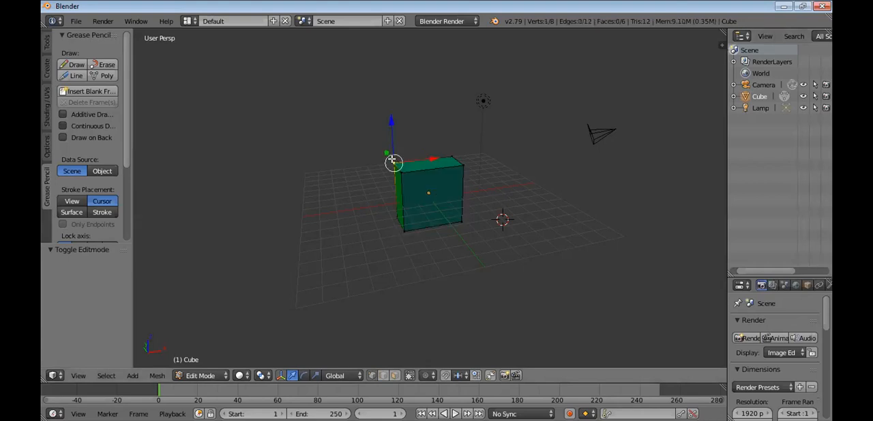
key("g")
left_click(456, 148)
key("ctrl+z")
right_click(463, 137)
key("g")
left_click(474, 147)
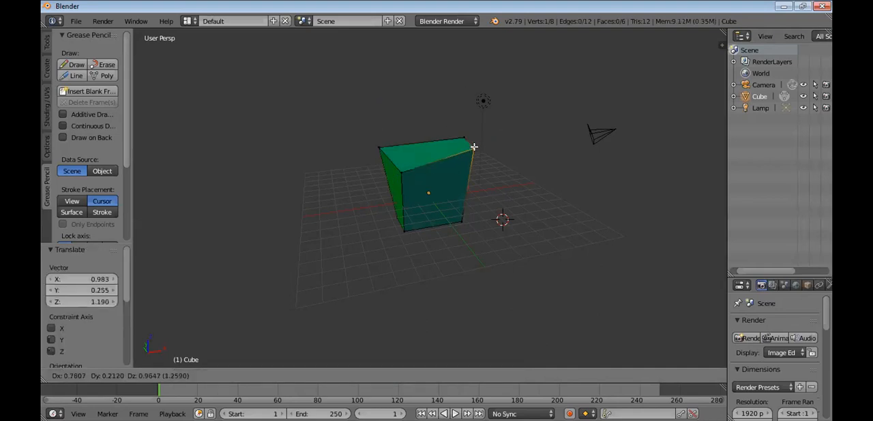
right_click(403, 169)
key("g")
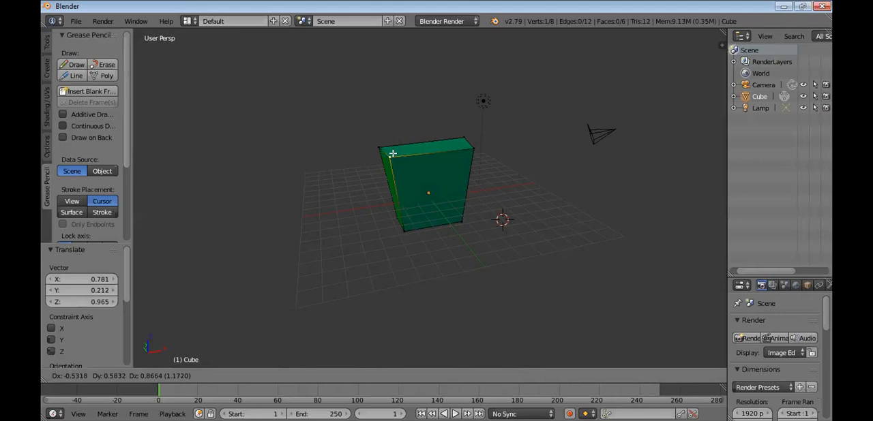
left_click(390, 155)
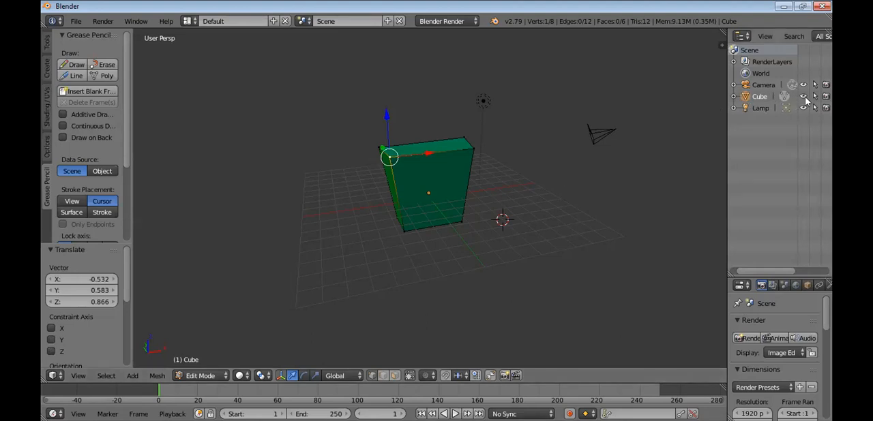
Leave Edit Mode and select the camera, cube and lamp in turn from the outliner, ending with the cube
left_click(762, 84)
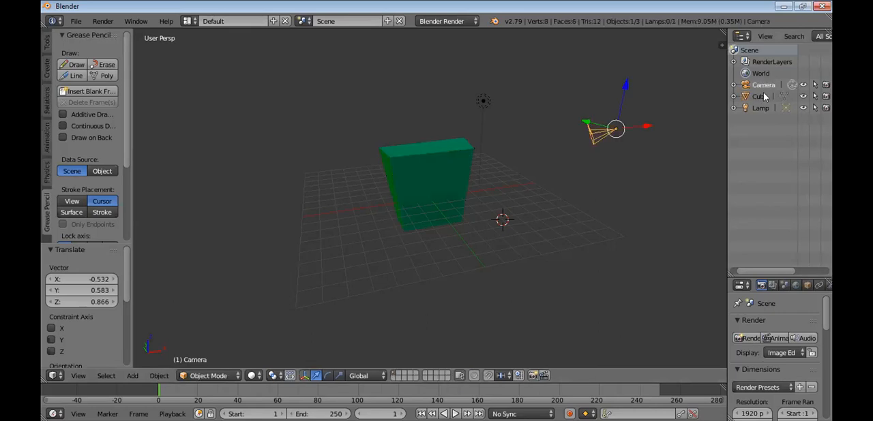
left_click(761, 96)
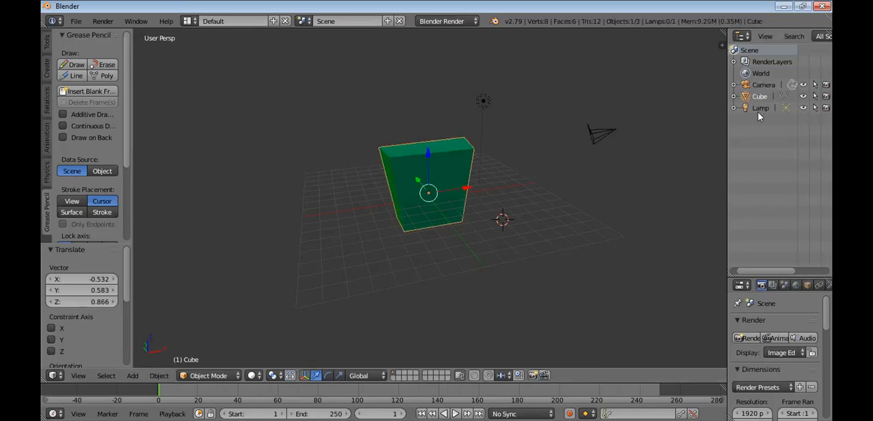
left_click(760, 109)
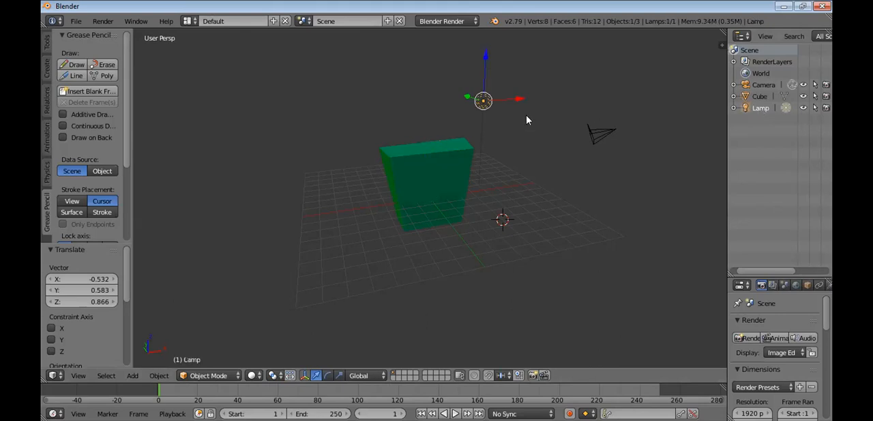
left_click(771, 86)
left_click(770, 108)
left_click(769, 97)
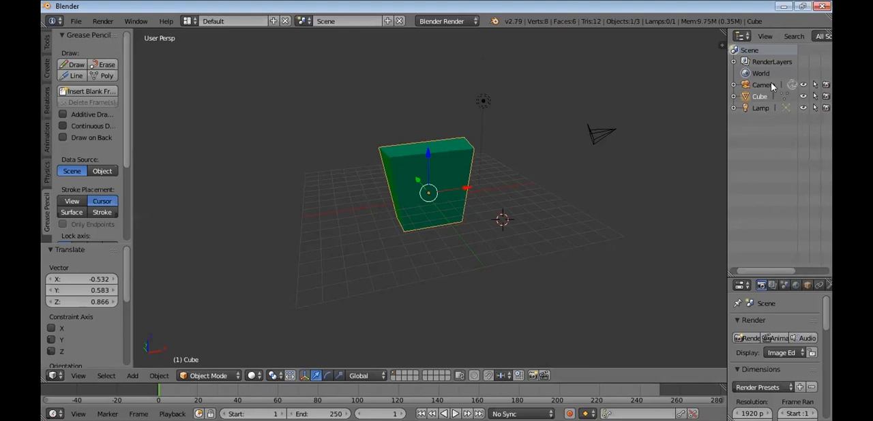
Select the camera and hide it in the viewport, and briefly hide the cube before showing it again
right_click(614, 124)
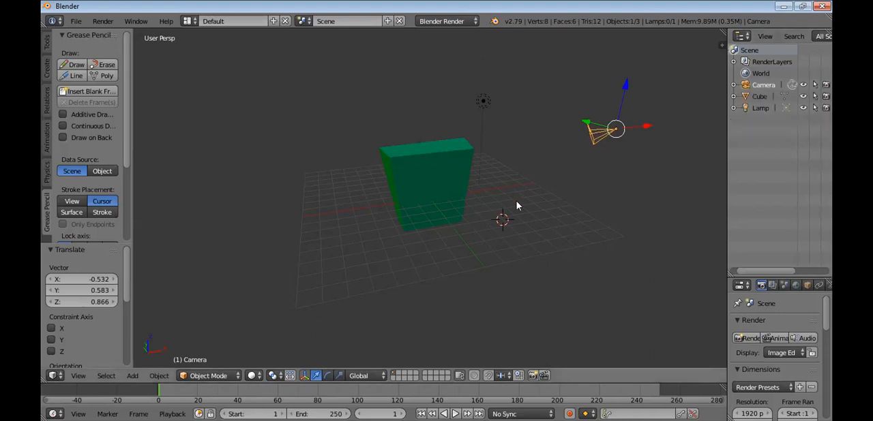
left_click(802, 87)
left_click(803, 86)
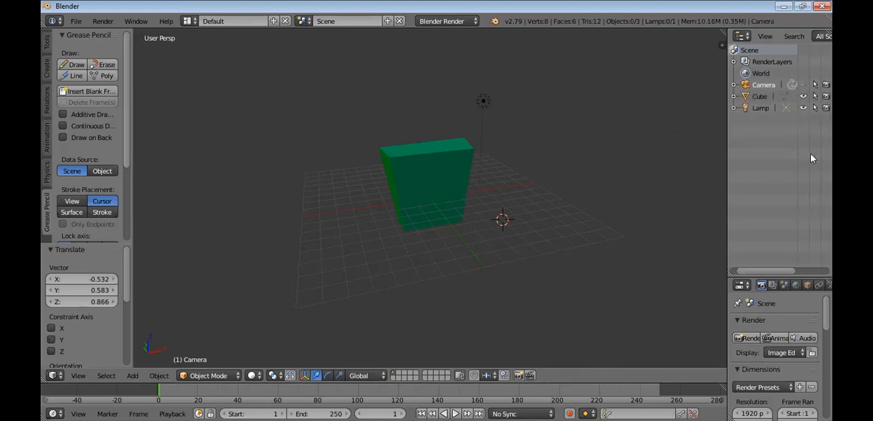
left_click(802, 97)
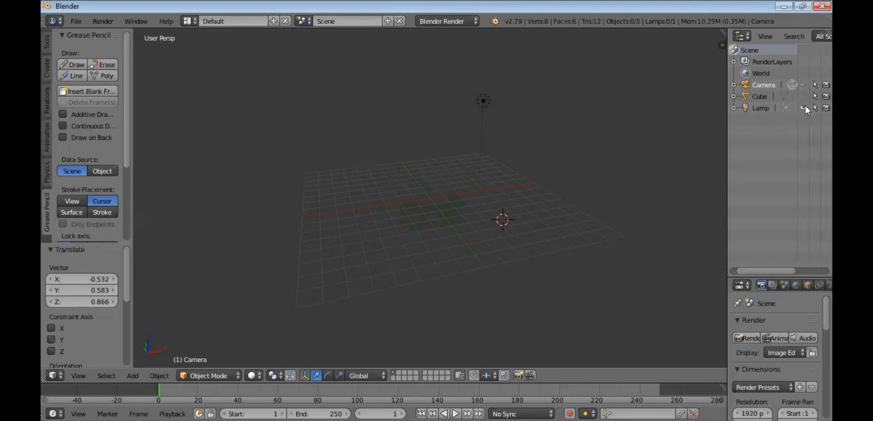
left_click(802, 97)
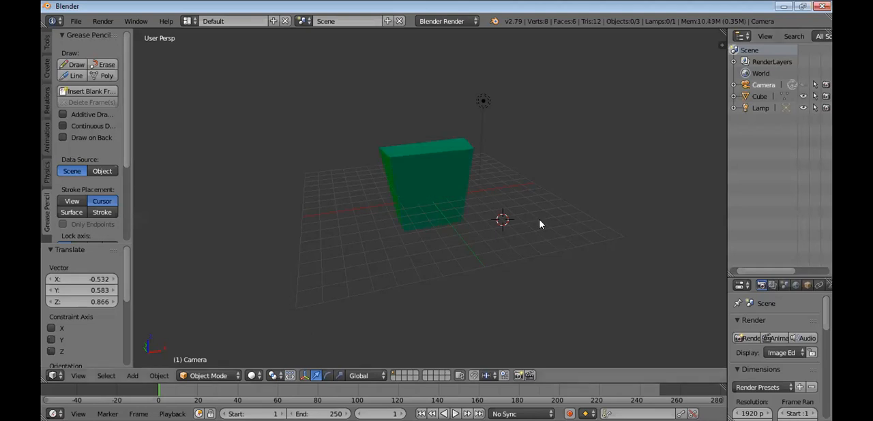
Show the camera in the viewport again, and switch render visibility off and back on for the camera and the cube
left_click(804, 85)
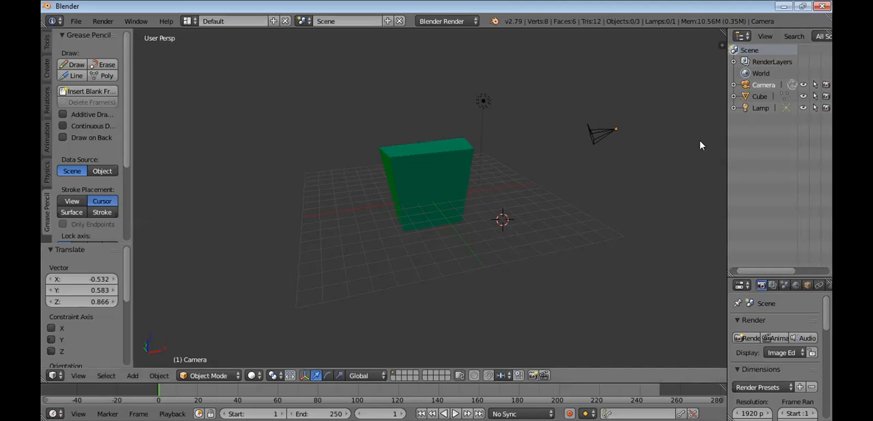
left_click(826, 85)
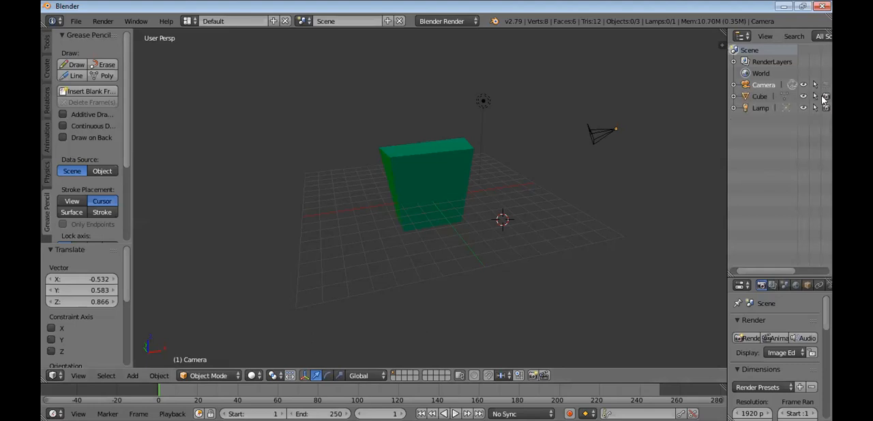
left_click(825, 85)
left_click(825, 97)
left_click(826, 97)
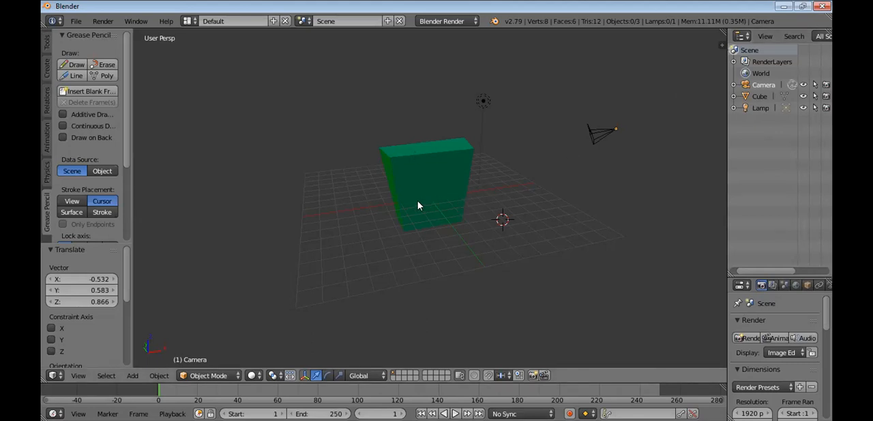
Select the cube and duplicate it in place, with no offset from the original
right_click(456, 165)
middle_click_drag(503, 206, 318, 206)
mouse_move(405, 215)
middle_mouse_down()
mouse_move(390, 215)
mouse_move(395, 207)
middle_mouse_up()
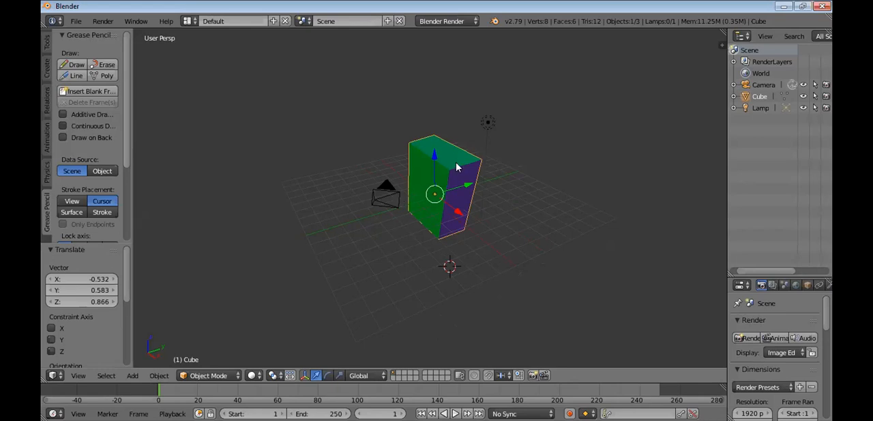
key("shift+d")
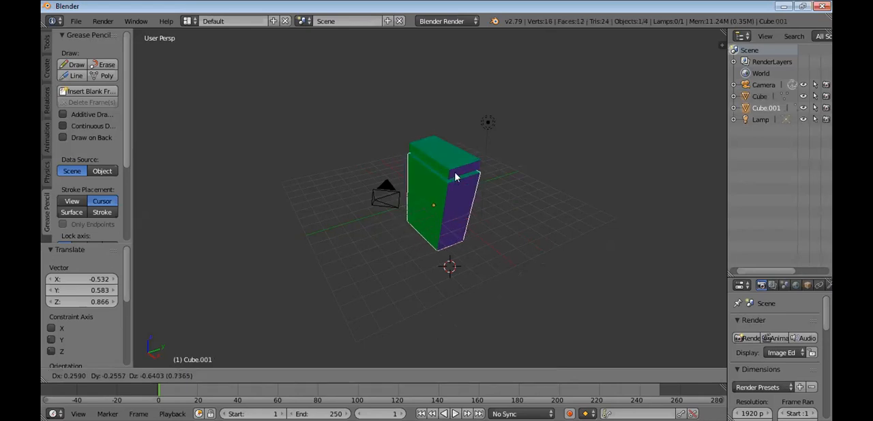
key("Escape")
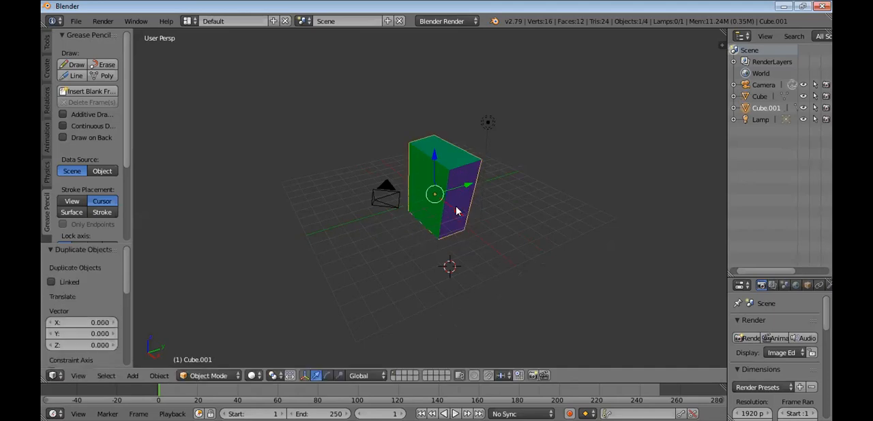
Move the original cube slightly below its duplicate, by about 0.37 in X, -0.28 in Y and -0.84 in Z
right_click(457, 211)
key("g")
left_click(457, 211)
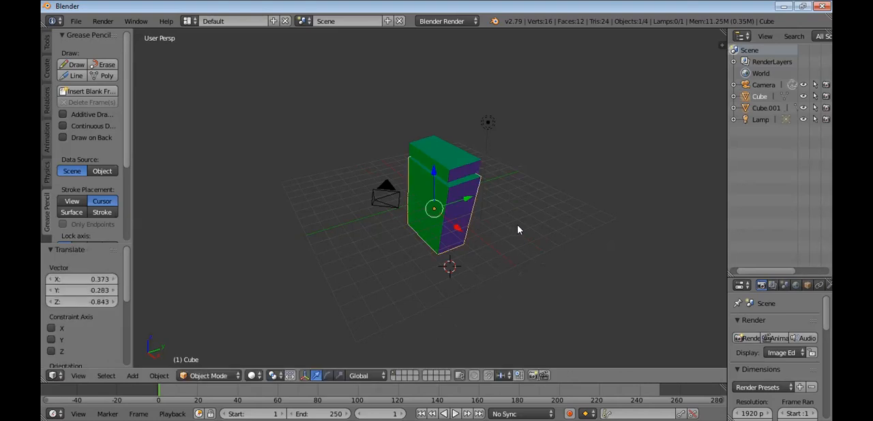
left_click(518, 226)
left_click(522, 135)
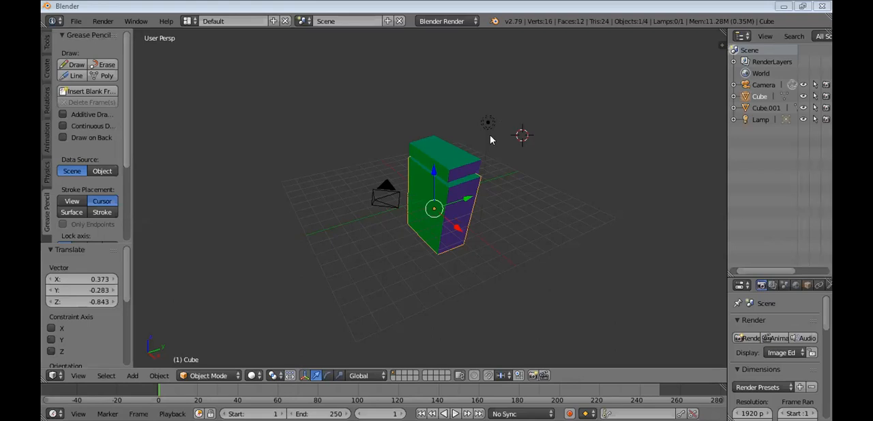
left_click(462, 169)
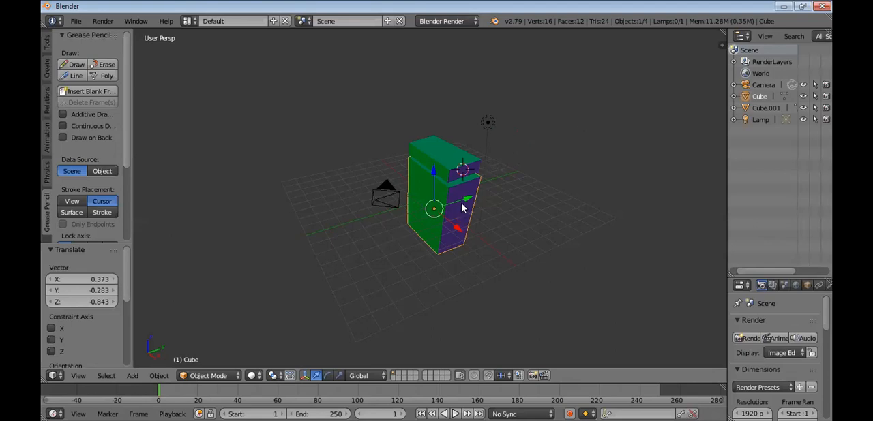
Select both cubes with the original as the active one, and enter Edit Mode through its mesh data in the outliner
right_click(446, 152)
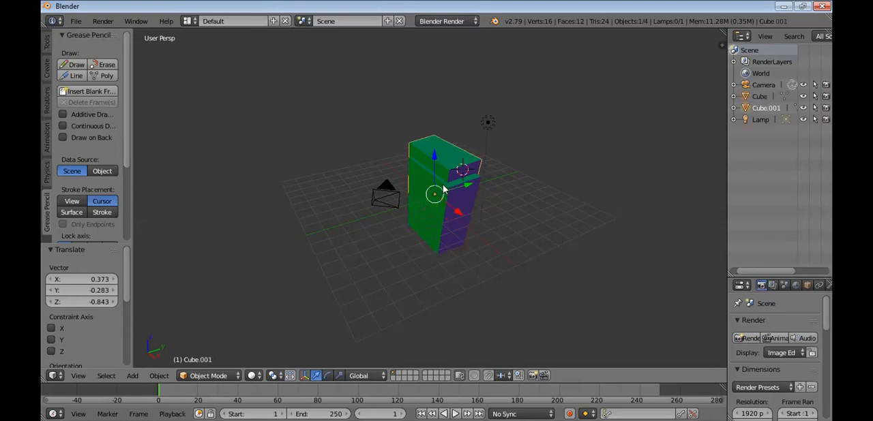
right_click(453, 219)
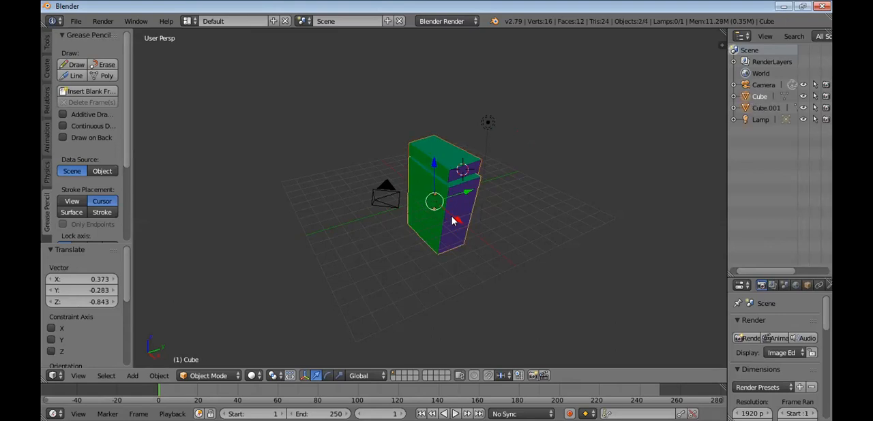
right_click(784, 96)
key("Escape")
left_click(780, 96)
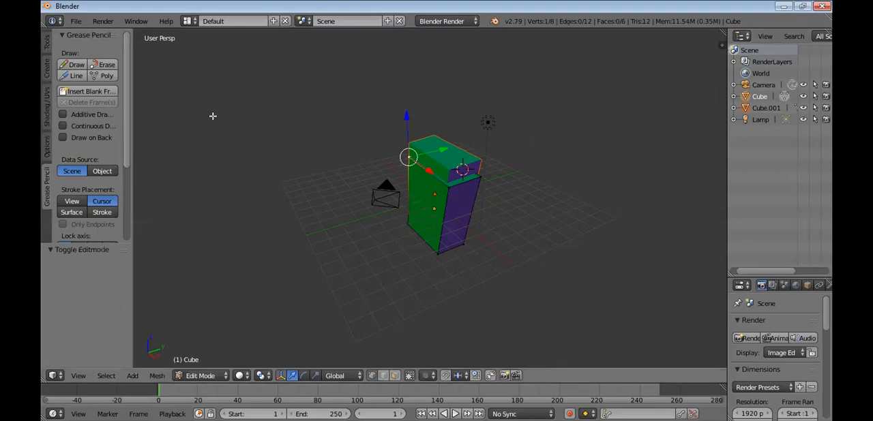
Look through the Edit Mode options, shading and UV, mesh creation and mesh tools for a way to group objects
left_click_drag(125, 133, 127, 192)
left_click(45, 144)
left_click(45, 121)
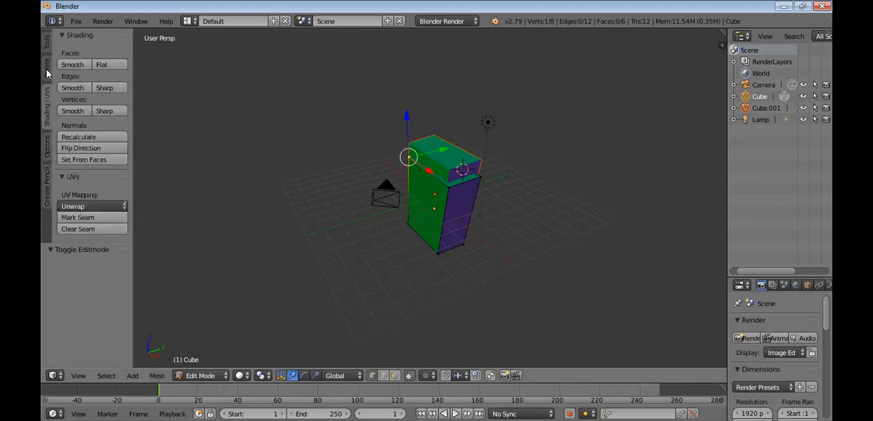
left_click(47, 63)
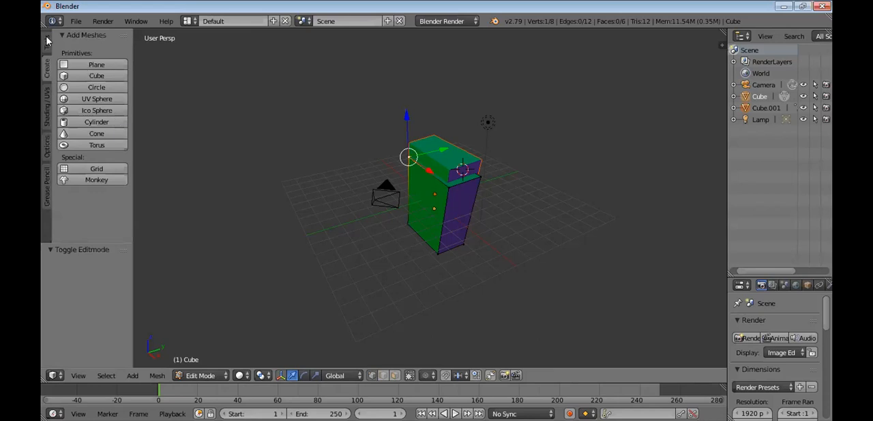
left_click(47, 41)
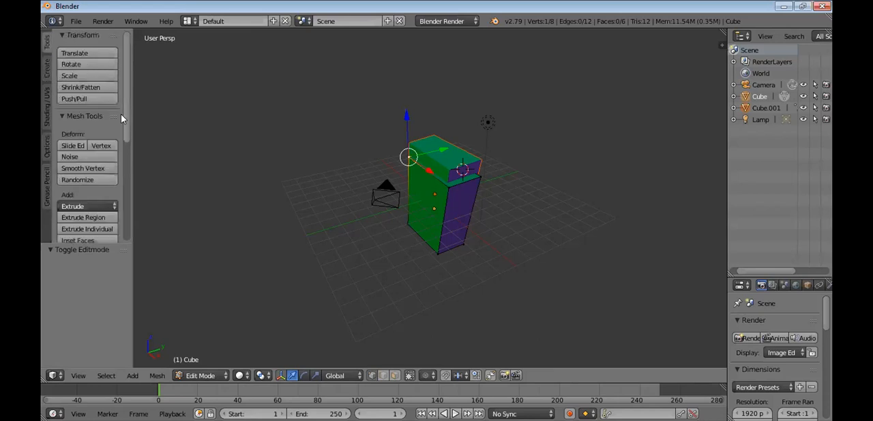
scroll(127, 161, "down", 5)
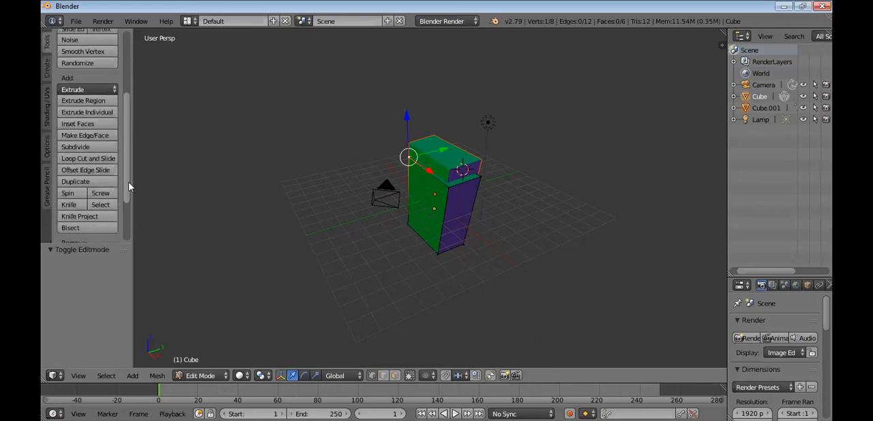
scroll(121, 216, "down", 2)
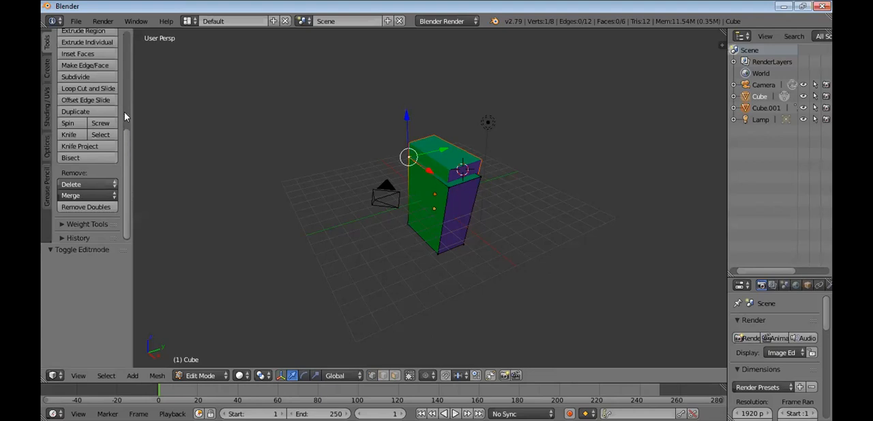
scroll(124, 116, "up", 8)
scroll(127, 63, "up", 3)
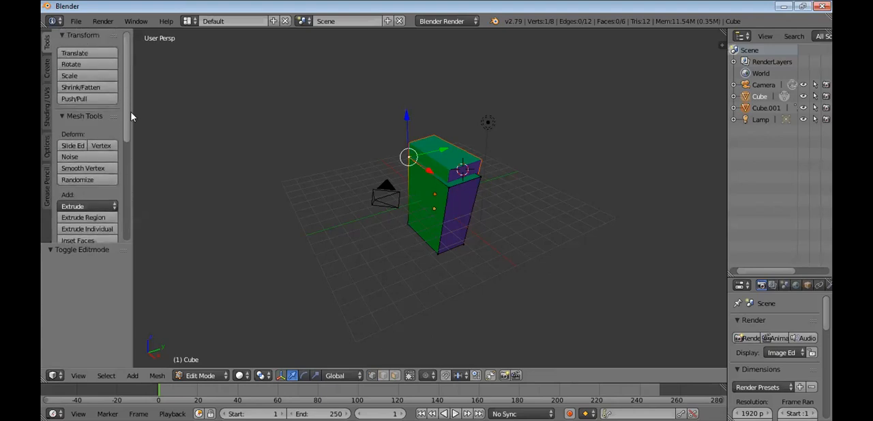
scroll(132, 117, "down", 13)
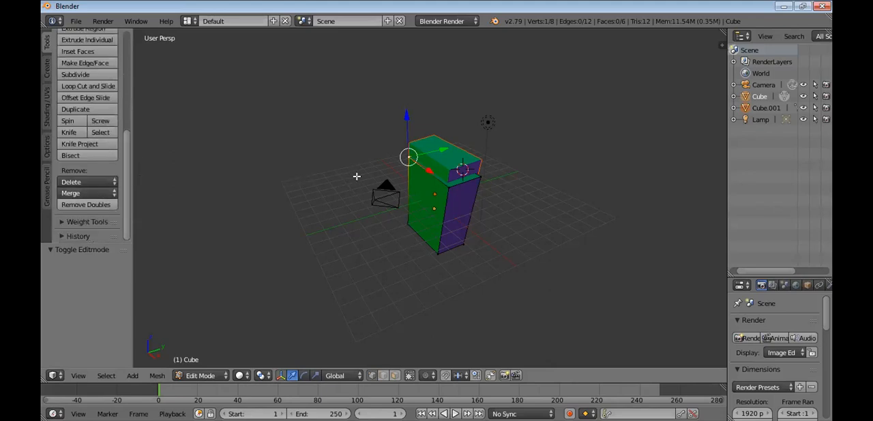
Assign the cube's selected top vertex to a new vertex group
key("shift+g")
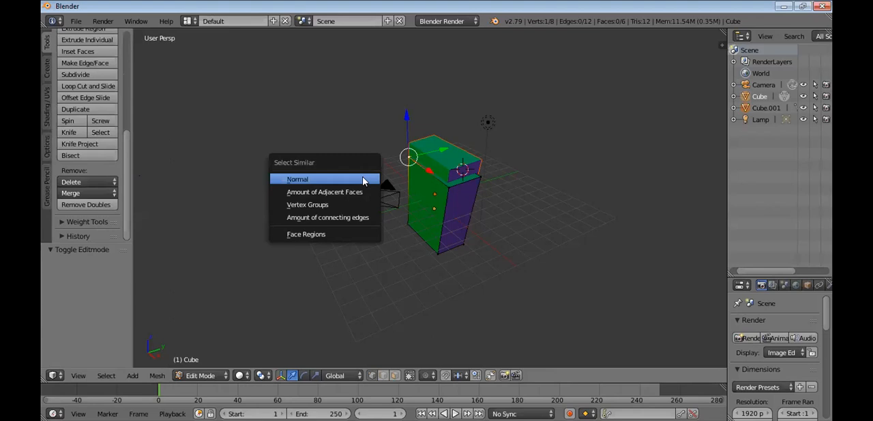
key("ctrl+g")
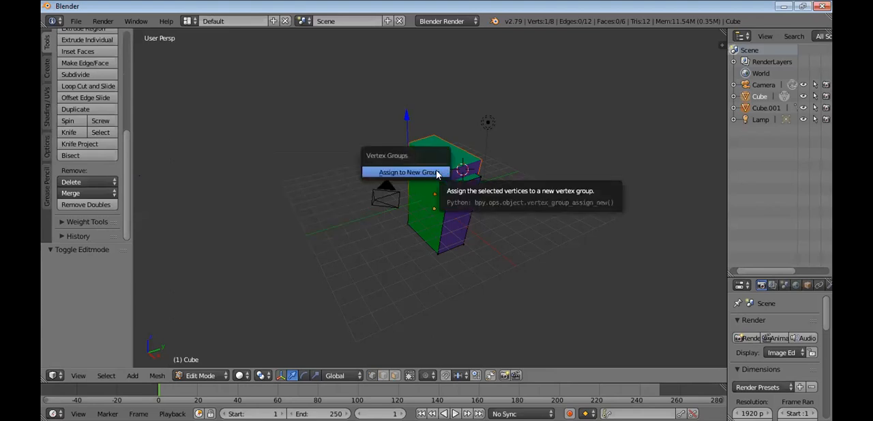
left_click(437, 175)
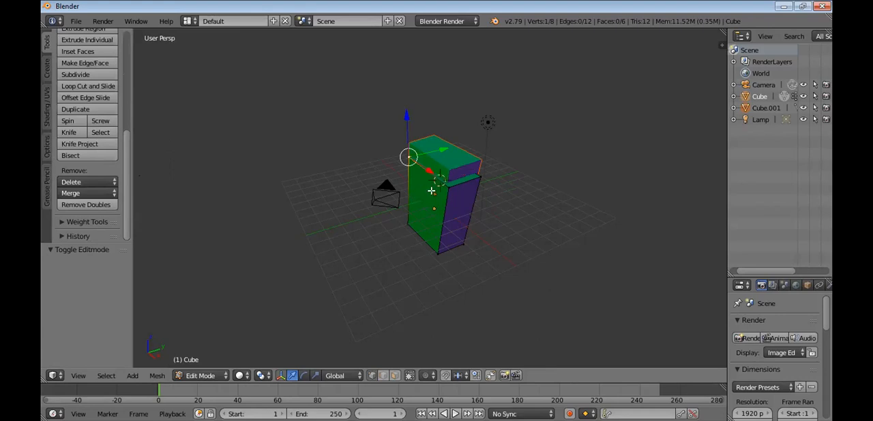
Select the cube's rear top vertex, and return to Object Mode with both cubes selected
right_click_drag(454, 160, 427, 165)
right_click(459, 175)
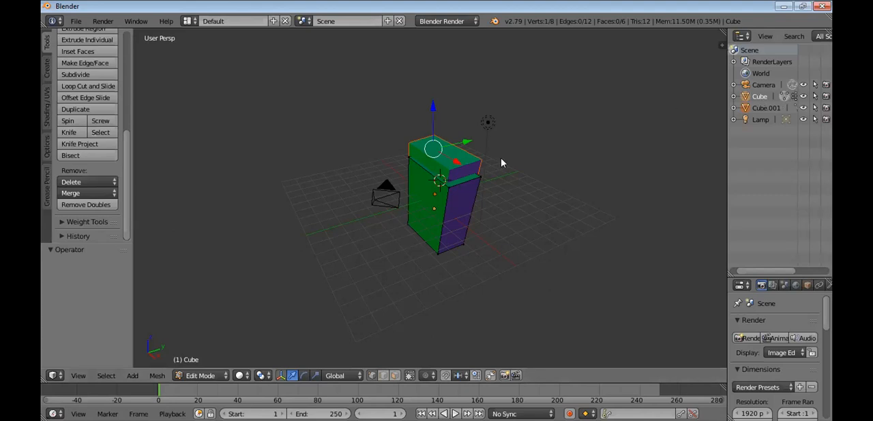
key("Tab")
right_click_drag(462, 181, 387, 191)
key("ctrl+z")
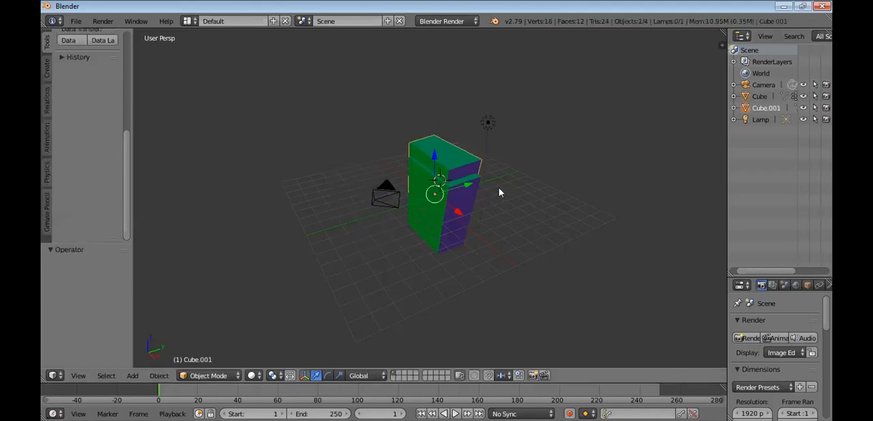
Make the original cube active with both cubes selected, and try moving them together through Select Grouped by Group
right_click(465, 195)
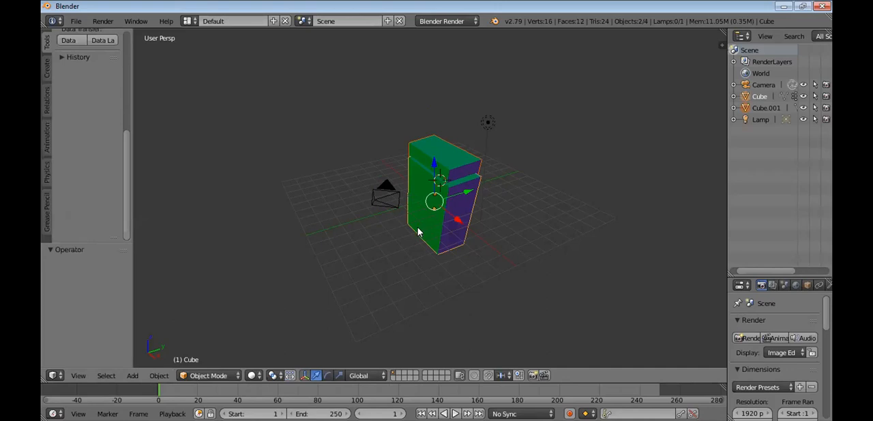
key("shift+g")
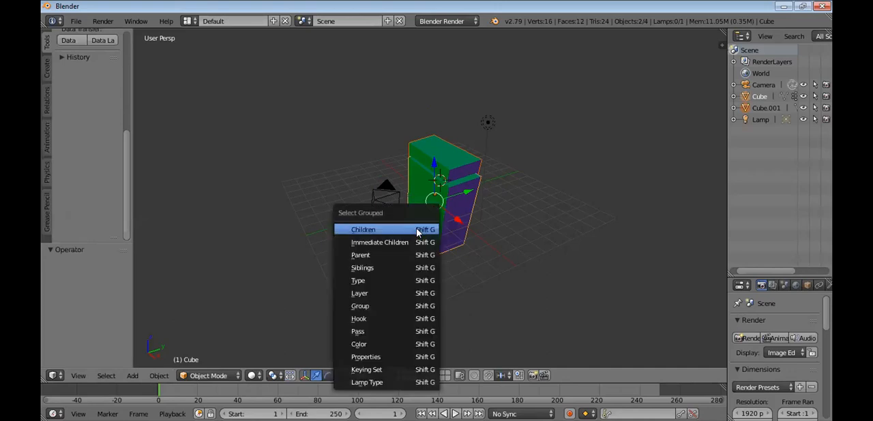
left_click(398, 309)
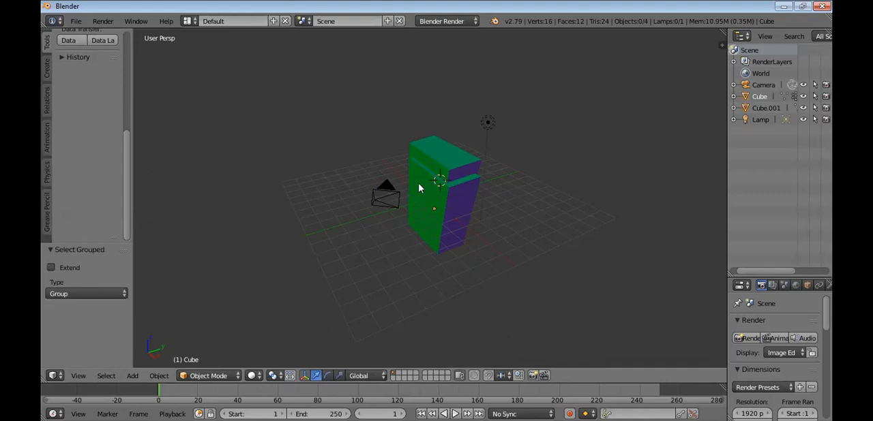
key("g")
left_click(444, 196)
Reselect both cubes, try Select Grouped by Group again with a trial move, and undo that move
right_click(462, 205, "shift")
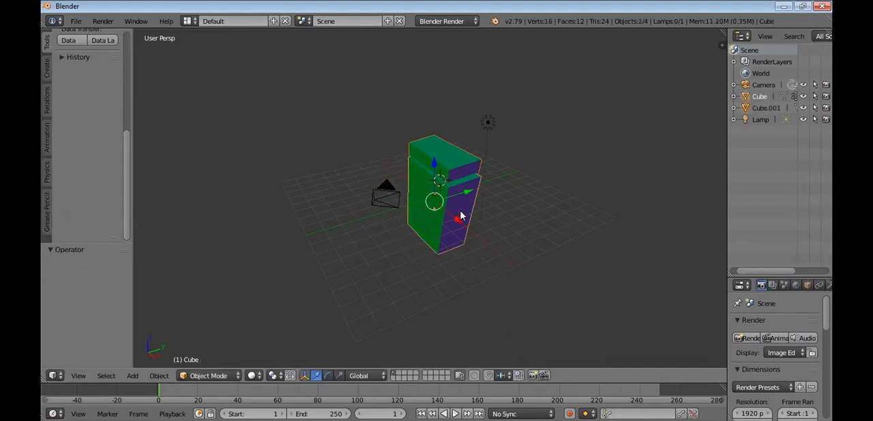
key("shift+g")
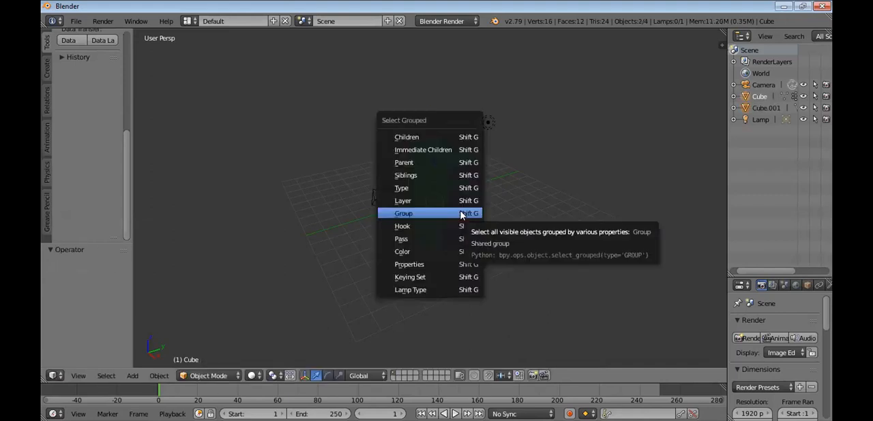
left_click(461, 213)
key("g")
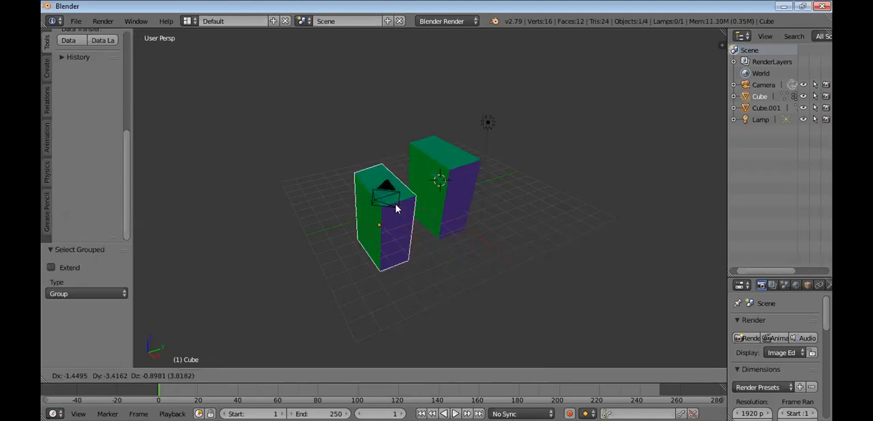
left_click(427, 203)
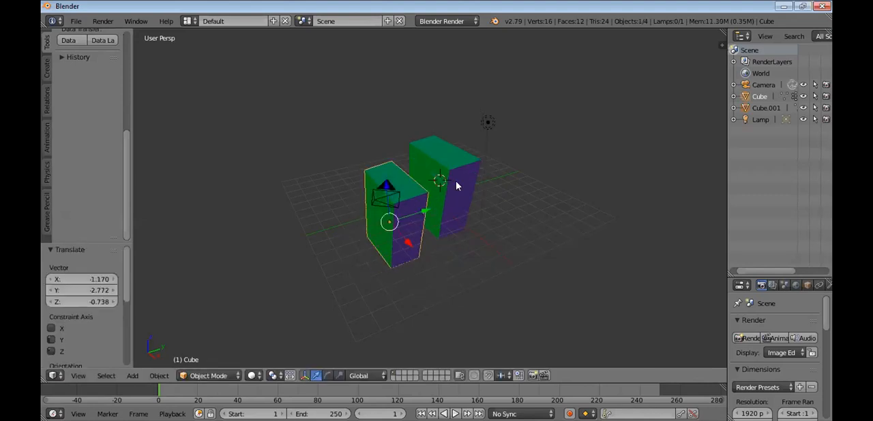
key("ctrl+z")
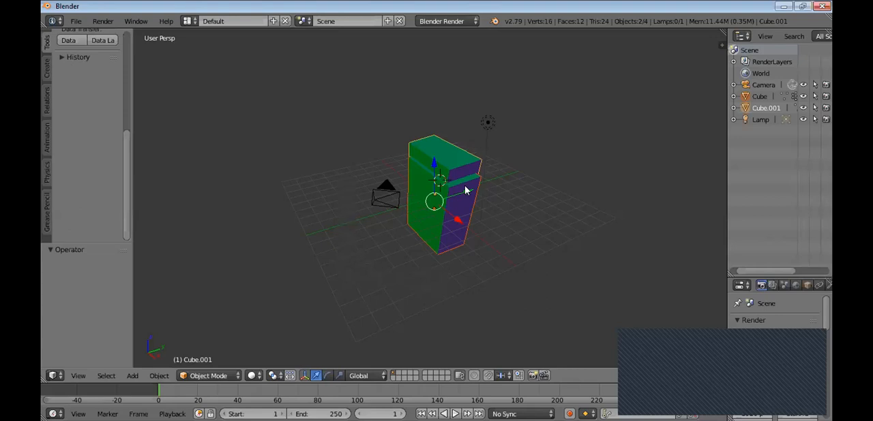
Try Select Grouped by Group with the duplicate cube active, and select only the original cube
key("shift+g")
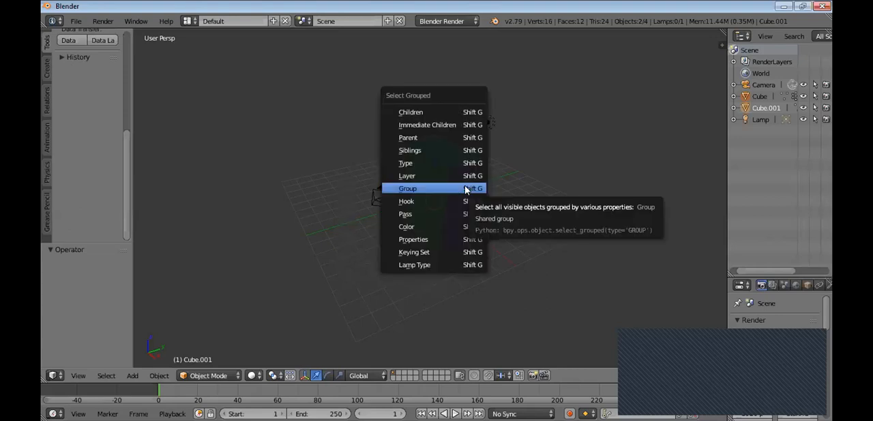
left_click(459, 189)
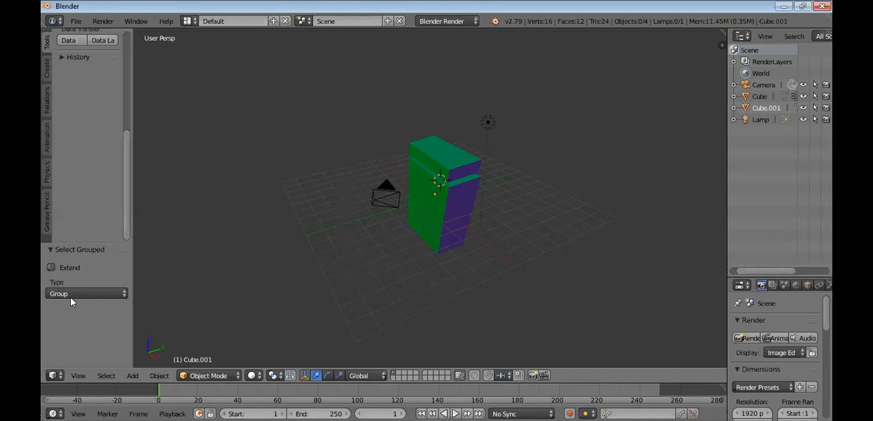
left_click(90, 206)
left_click(99, 271)
left_click(452, 203)
right_click(460, 176)
right_click(436, 208)
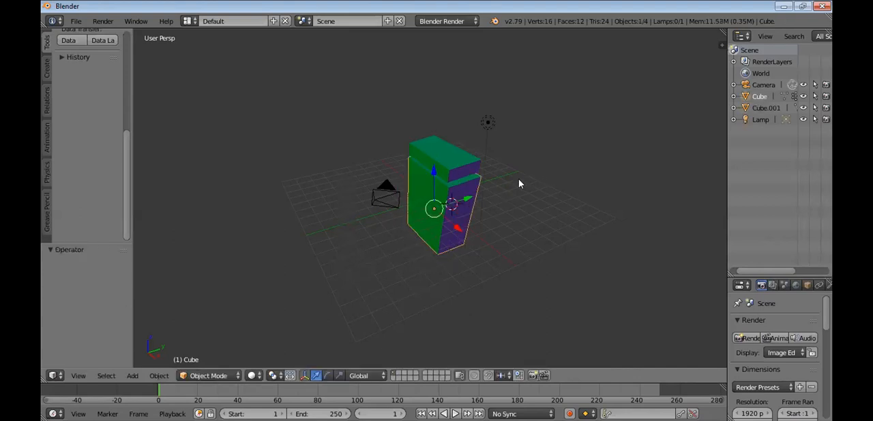
Try extending the selection to both cubes, and reselect only the original cube in the outliner
right_click(459, 163, "shift")
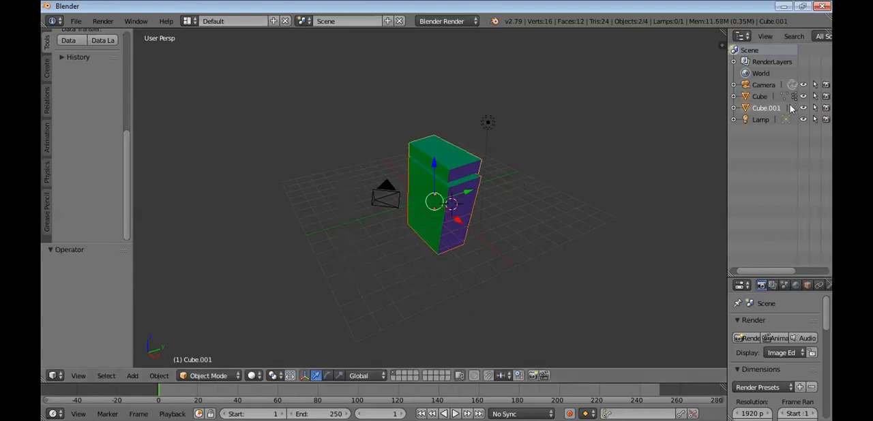
right_click(789, 100)
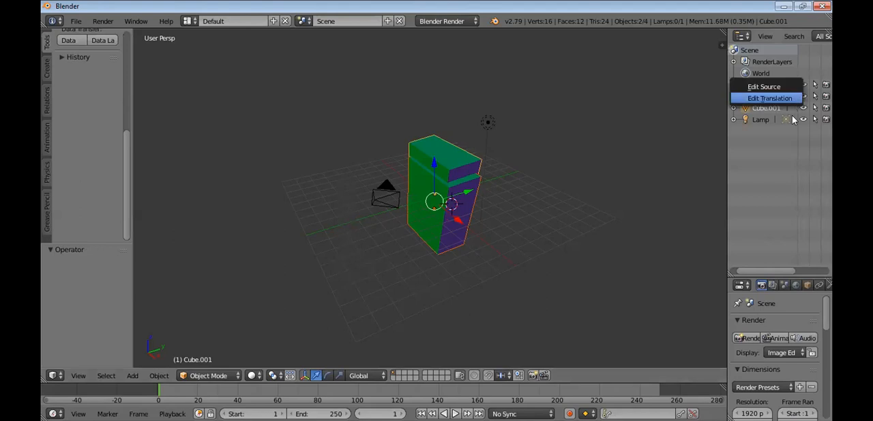
left_click(789, 99)
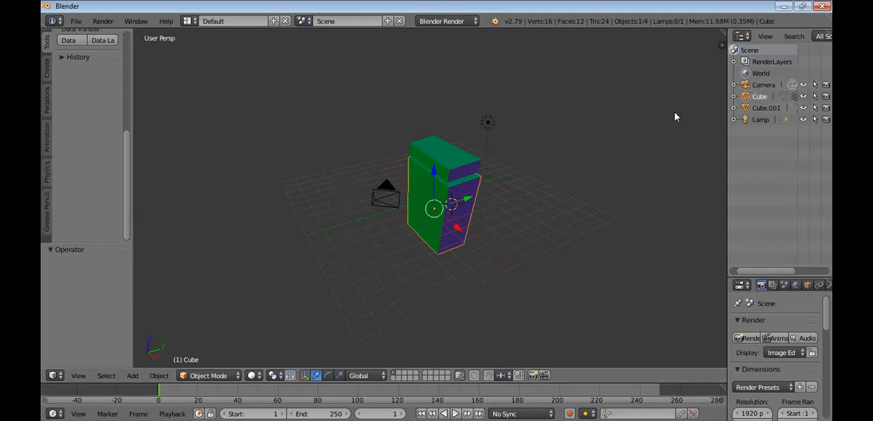
Look through the Create, Relations, Animation, Physics and Grease Pencil tools for a way to group the cubes
left_click(47, 70)
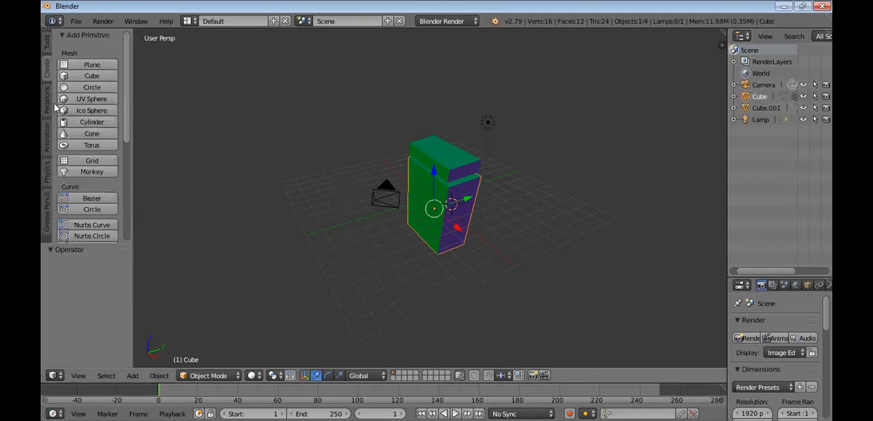
left_click(47, 103)
left_click(46, 145)
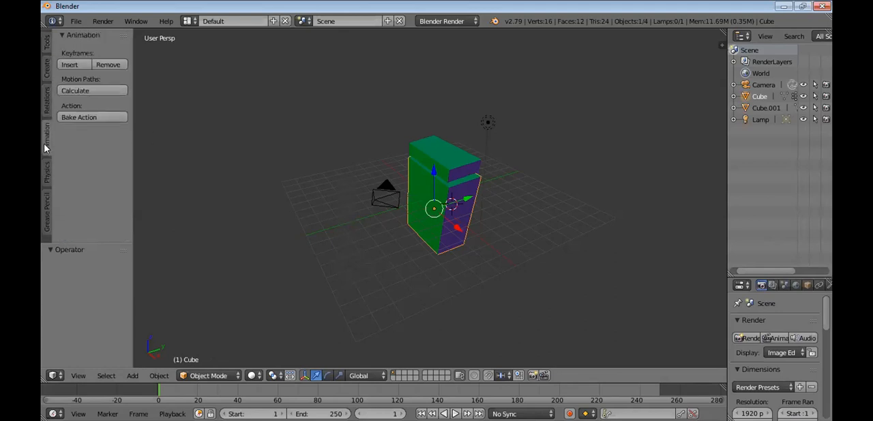
left_click(43, 176)
left_click(45, 214)
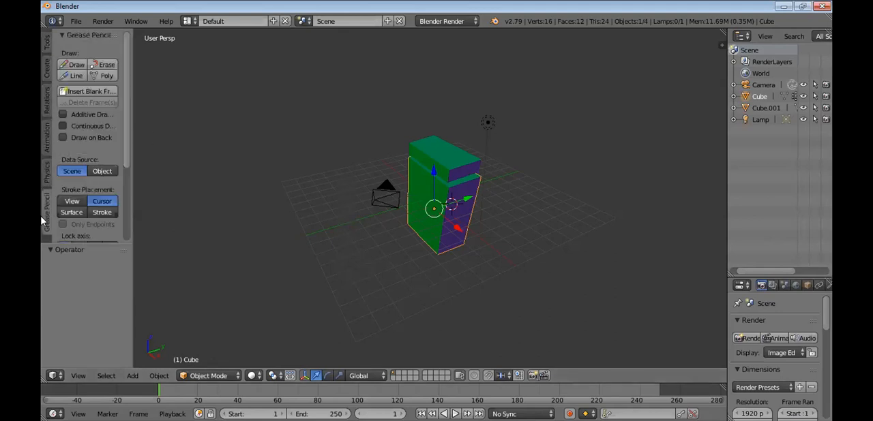
scroll(122, 190, "down", 5)
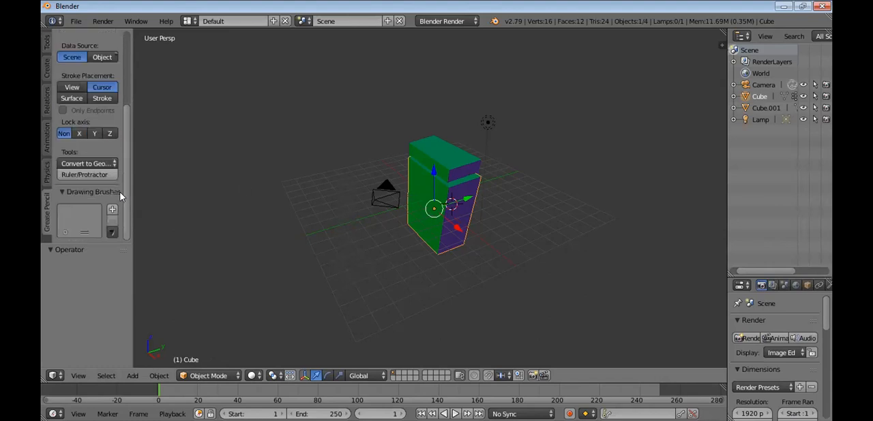
Put the original cube in Edit Mode, expand its outliner entry, and bring up the mesh editing tools
right_click(794, 97)
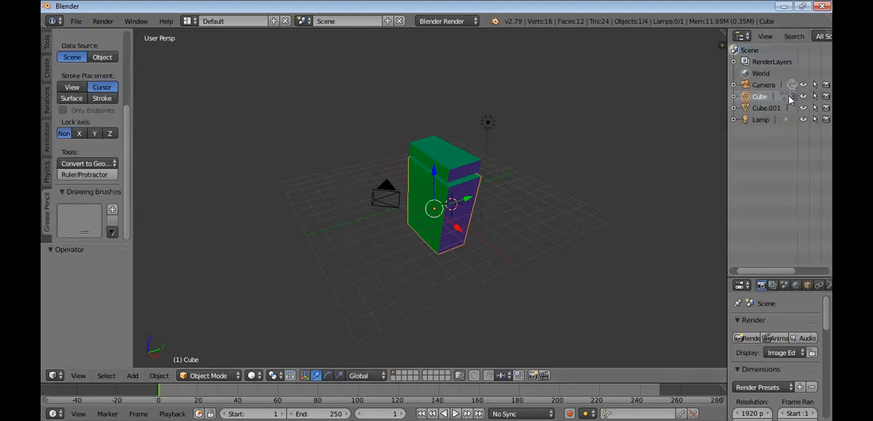
left_click(786, 97)
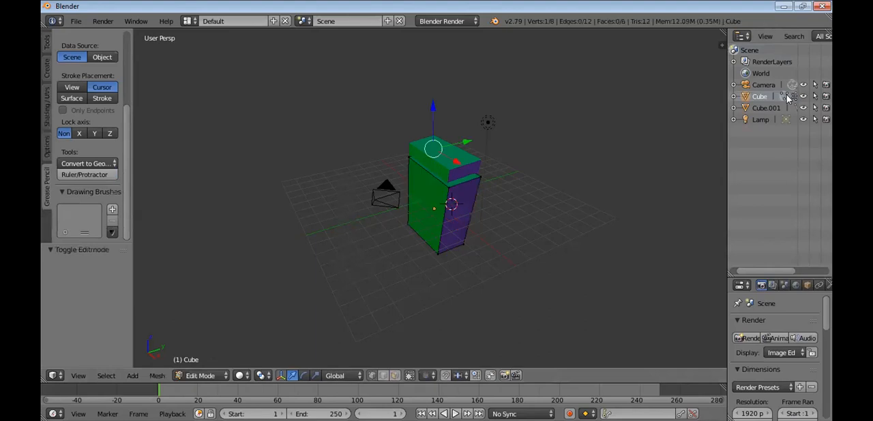
left_click(460, 162, "shift")
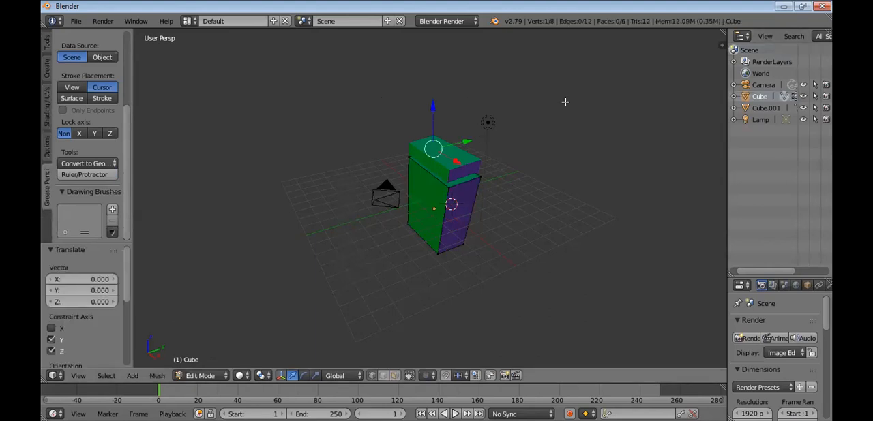
left_click(734, 97)
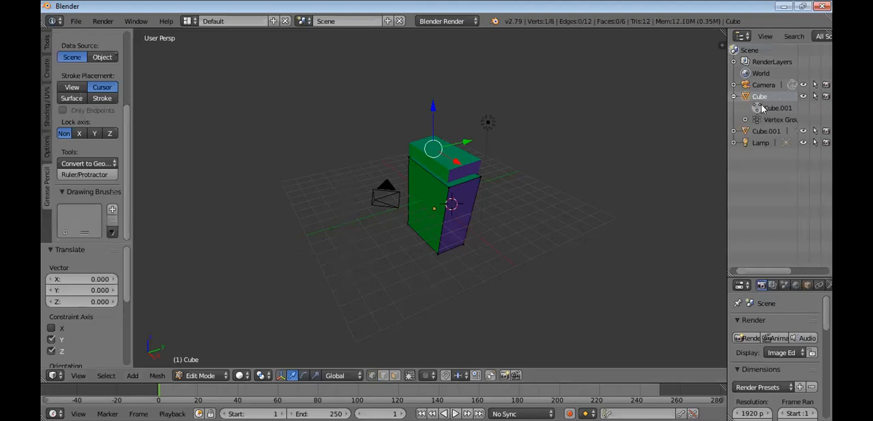
left_click(771, 112)
key("Tab")
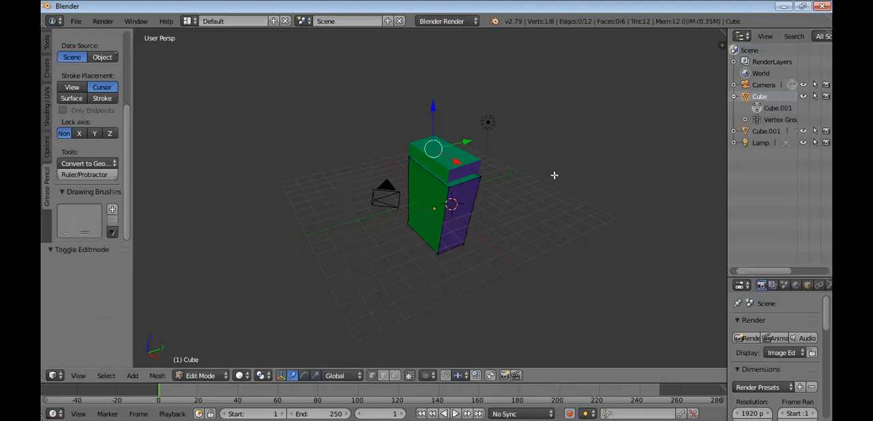
left_click(47, 42)
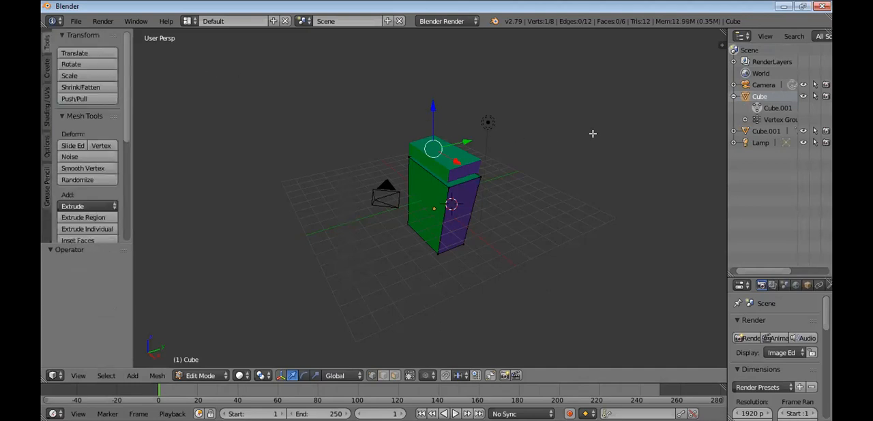
Reselect the original cube in Object Mode and move it by about X 1.473, Y 0.389, Z -1.938
left_click(759, 86)
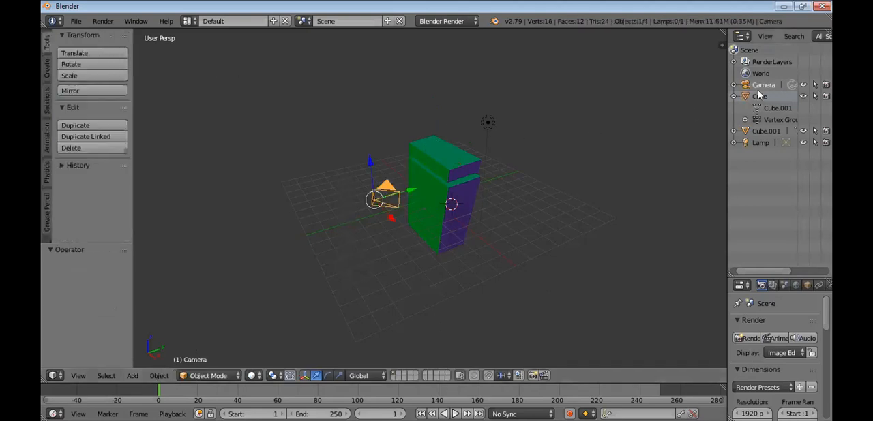
left_click(760, 96)
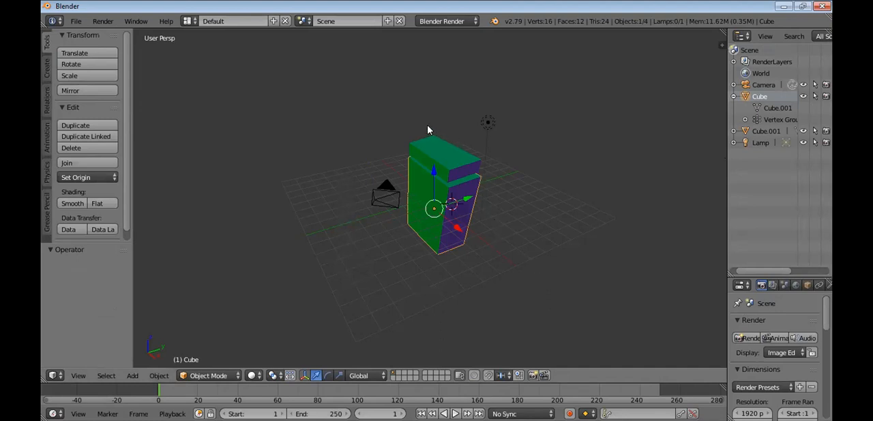
key("g")
left_click(429, 153)
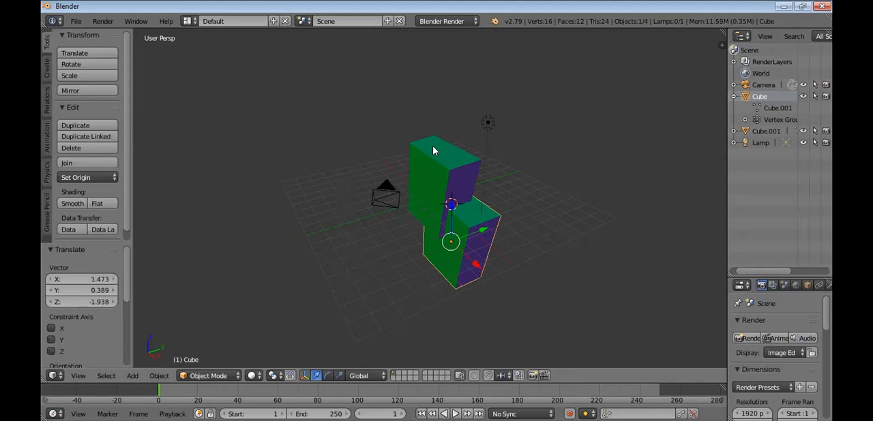
Preview the cubes in rendered viewport shading, and undo the original cube's last move
key("F12")
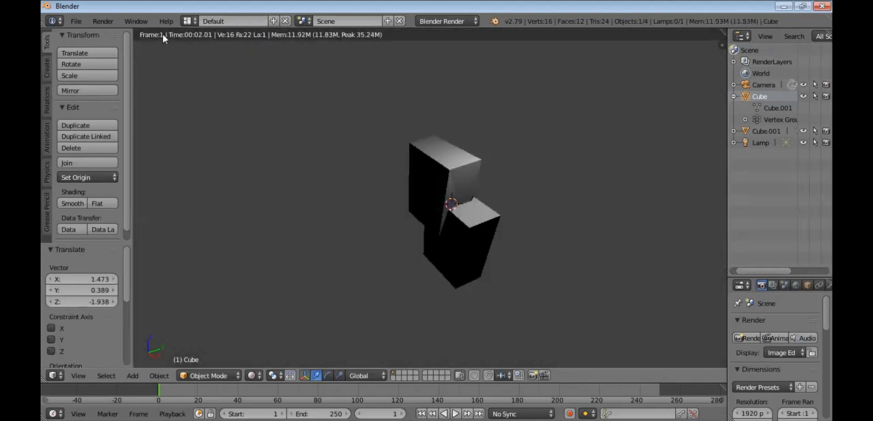
key("Escape")
right_click(434, 34)
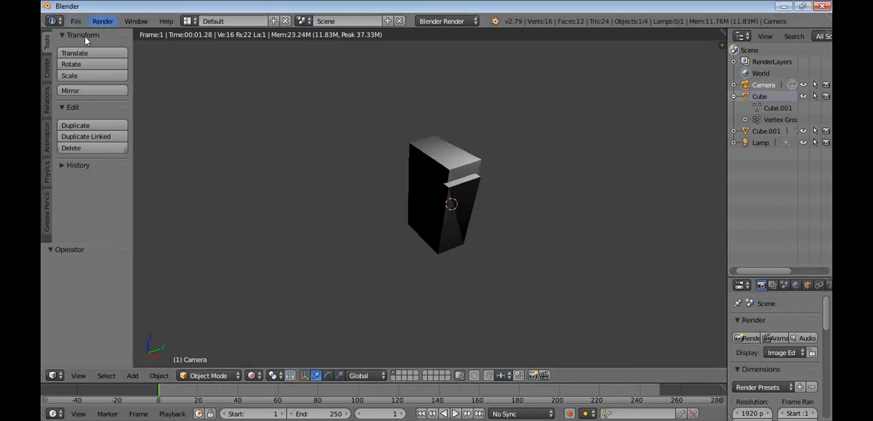
Recover the last session, and try deleting a selected vertex of its cube
left_click(75, 21)
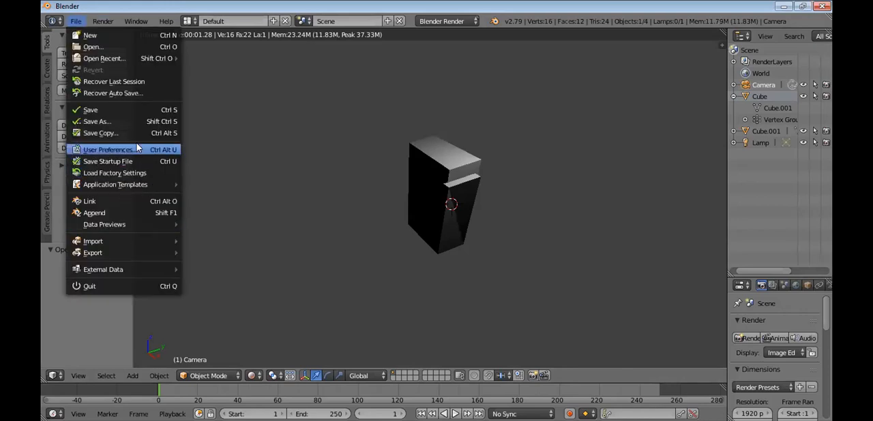
left_click(132, 82)
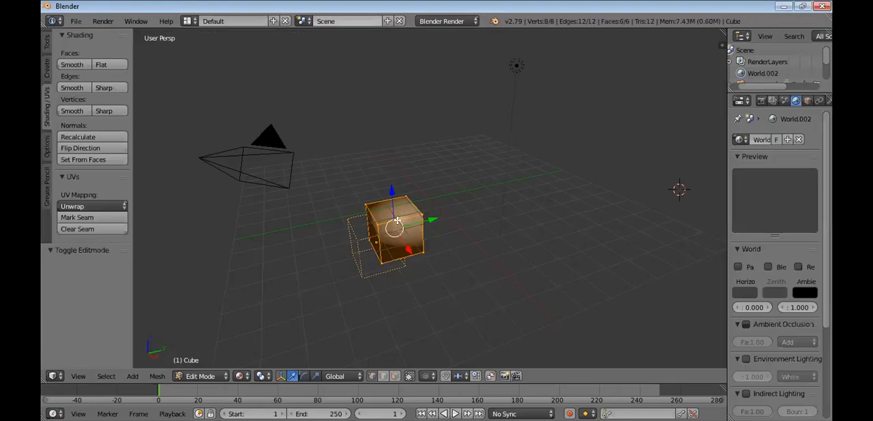
right_click(397, 220)
key("x")
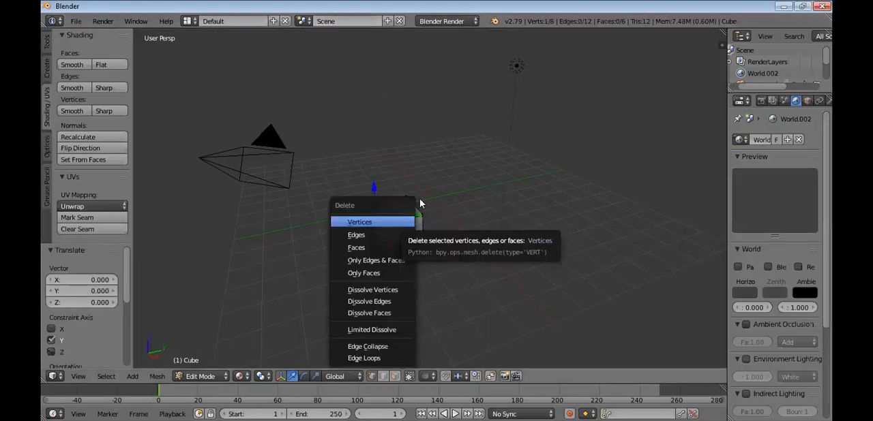
left_click(455, 180)
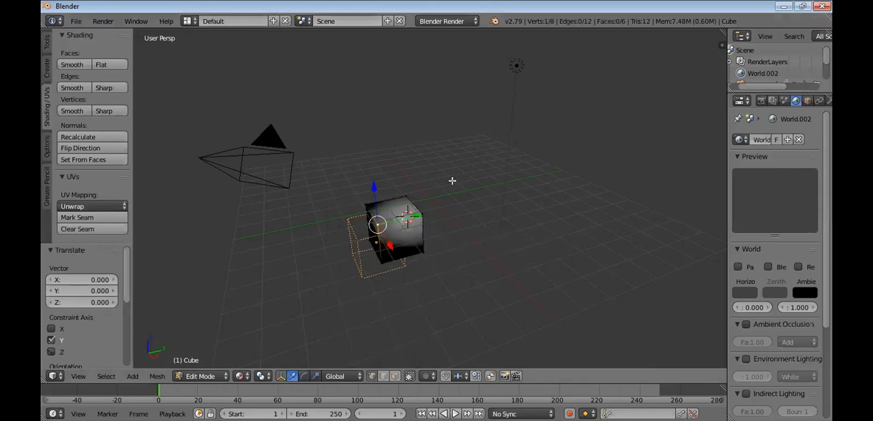
Start a new scene by reloading the start-up file
left_click(79, 27)
left_click(118, 41)
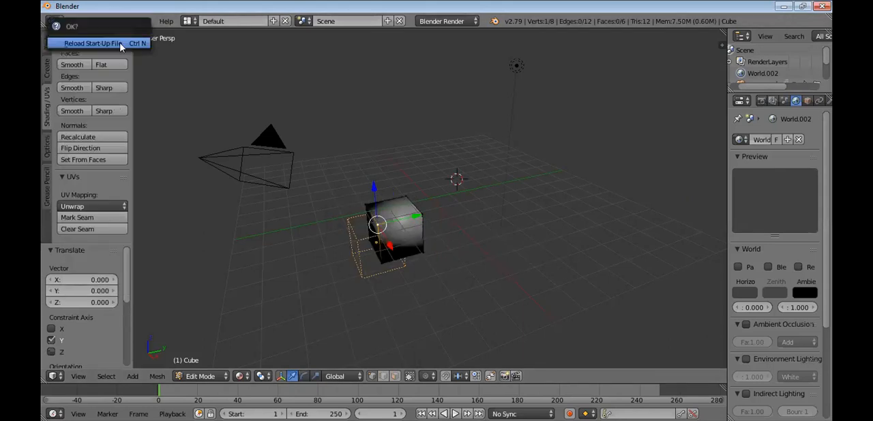
key("Return")
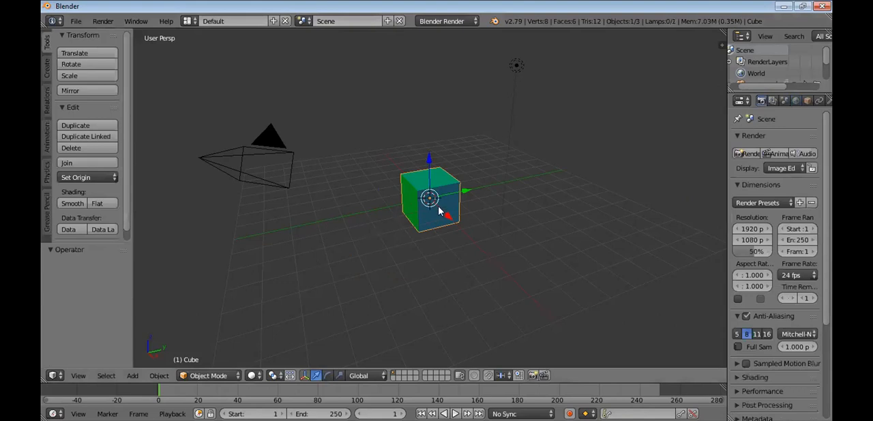
left_click(441, 192)
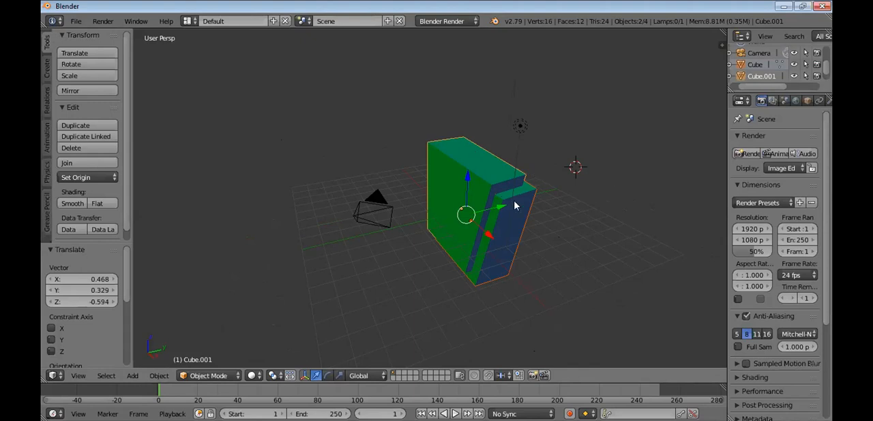
Select the original cube and its duplicate, with Cube.001 active, and join them into one object
left_click(563, 243)
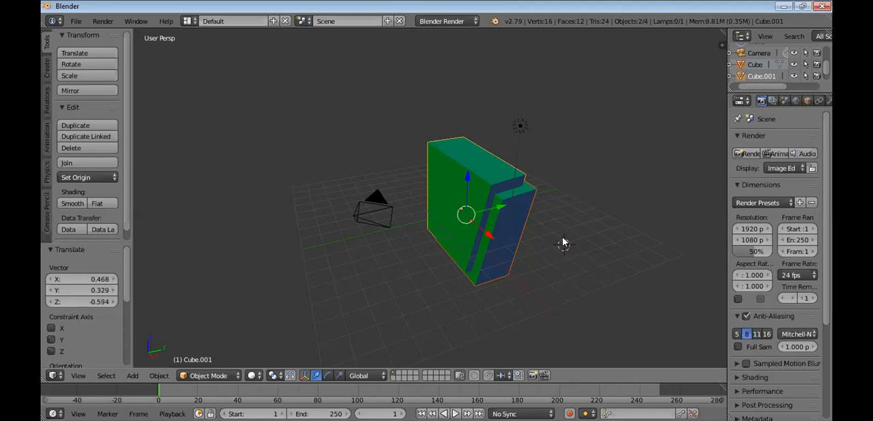
left_click(755, 76)
right_click(501, 207)
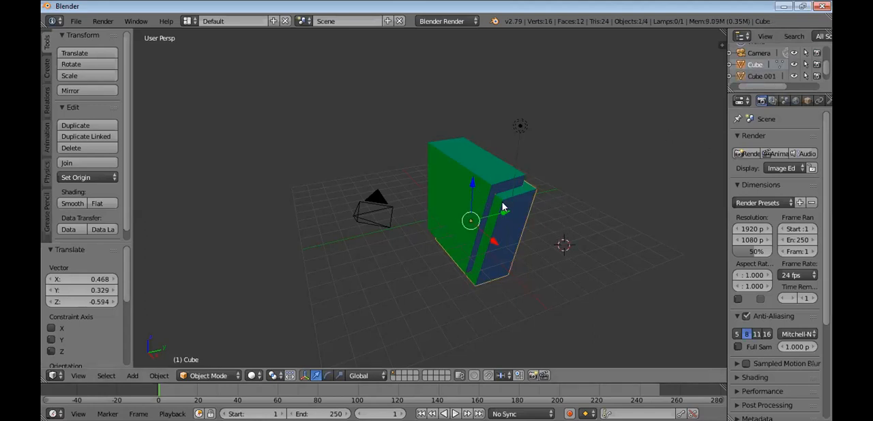
right_click(491, 177, "shift")
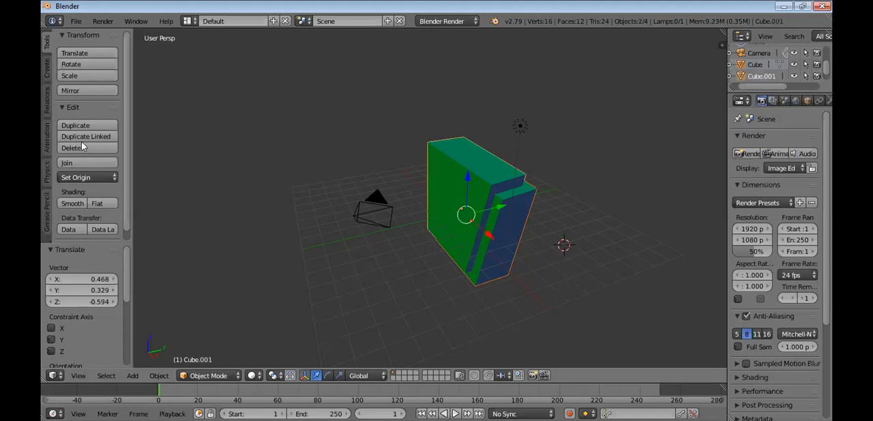
left_click(87, 163)
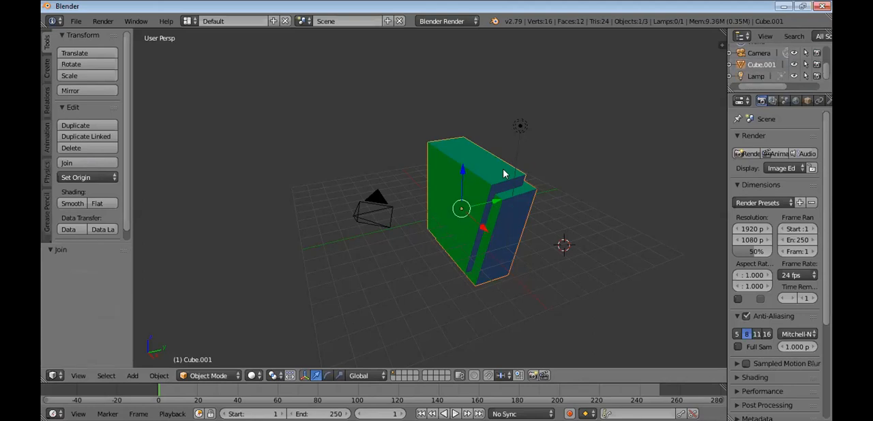
Move the joined object by about X -0.684, Y -2.234, Z -0.556, and again by about X -0.973, Y -2.164, Z 0.031
key("g")
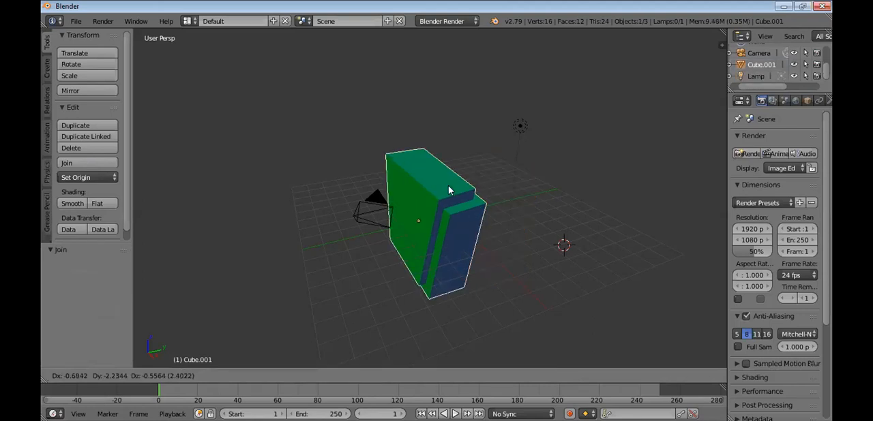
left_click(448, 185)
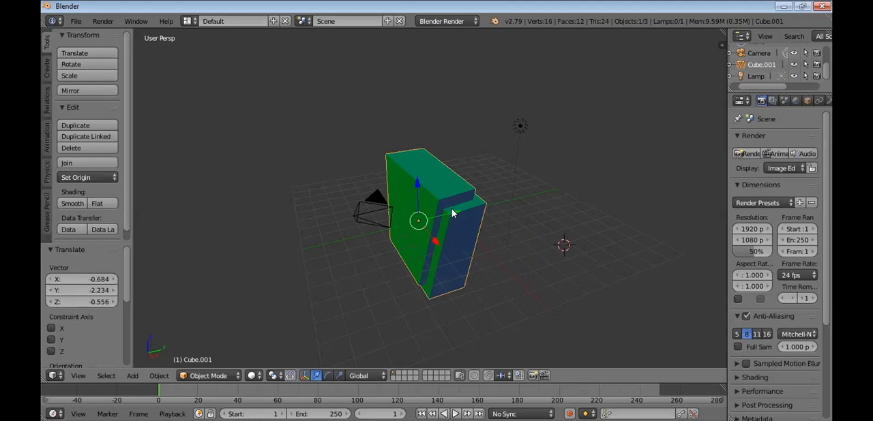
key("g")
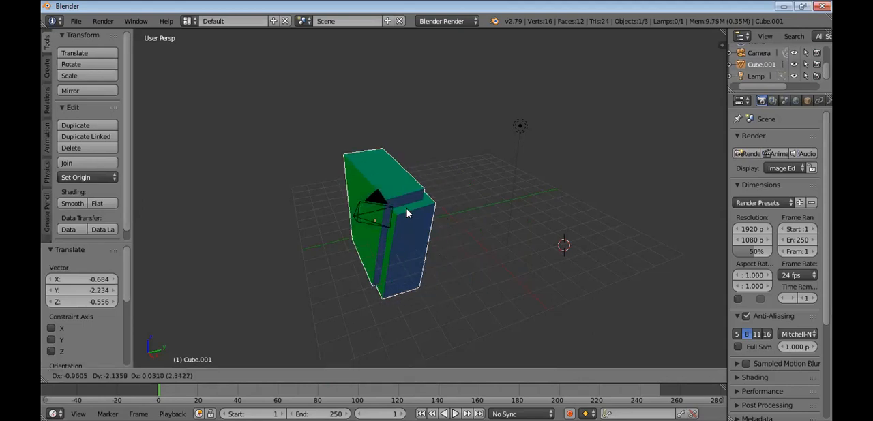
left_click(406, 213)
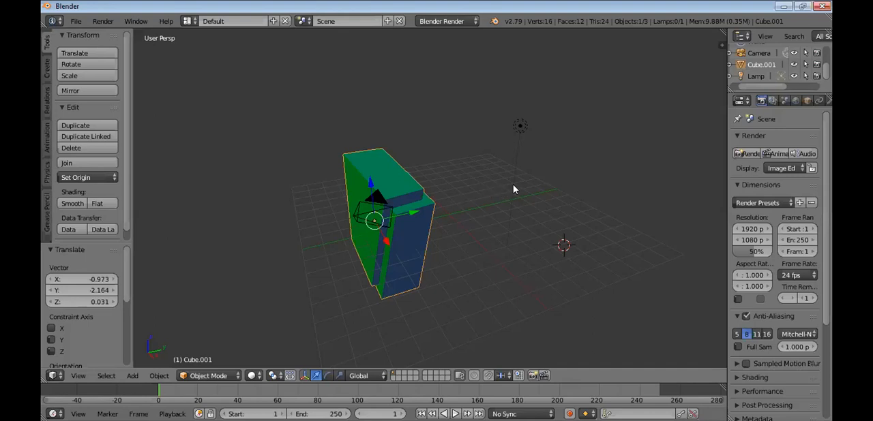
Duplicate the joined object with an offset of about X 1.7, Y 5.2, Z 1.1, and remove the copy
key("shift+d")
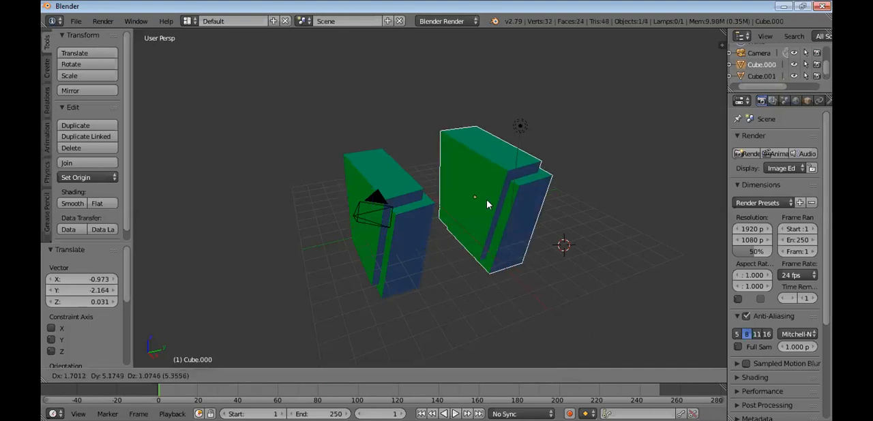
left_click(487, 200)
key("Delete")
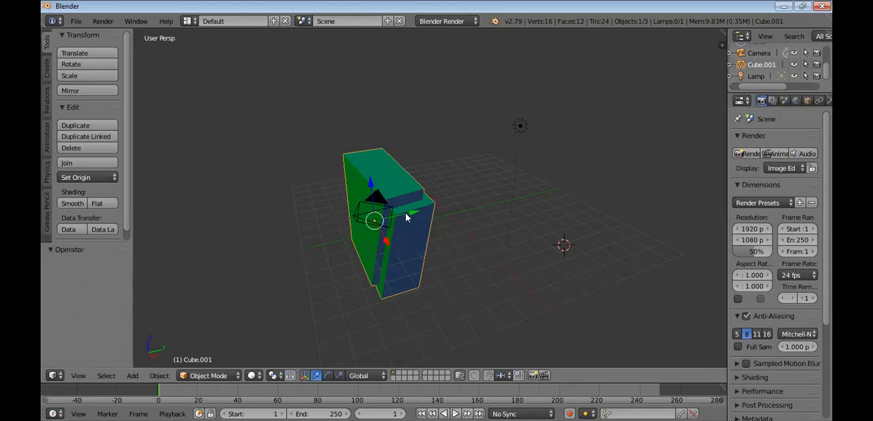
Move the joined object by about X 0.454, Y 1.756, Z 0.591, and raise it by about X -0.086, Y -0.022, Z 2.314
left_click_drag(406, 216, 423, 221)
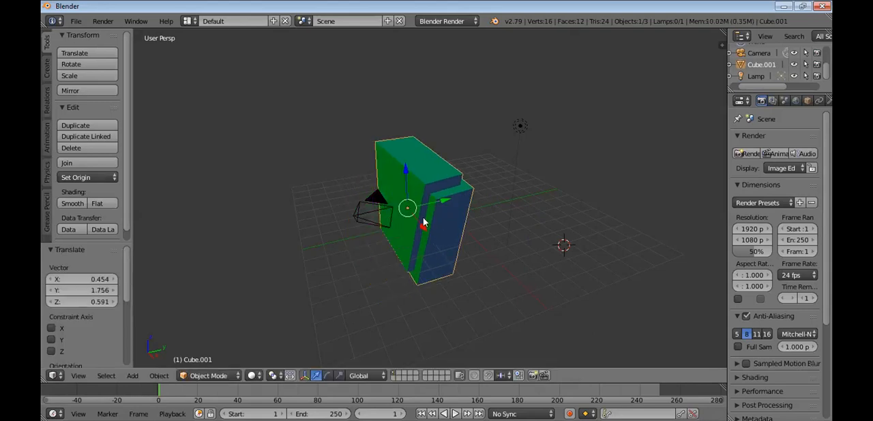
middle_click_drag(434, 249, 432, 248)
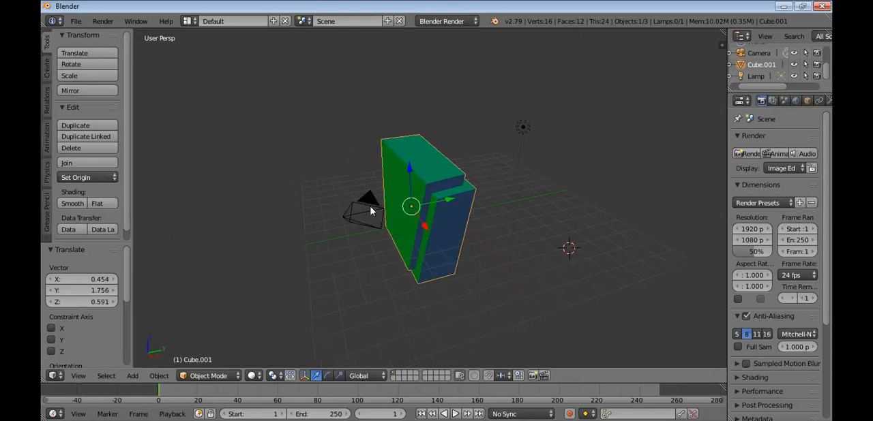
middle_click_drag(425, 201, 502, 213)
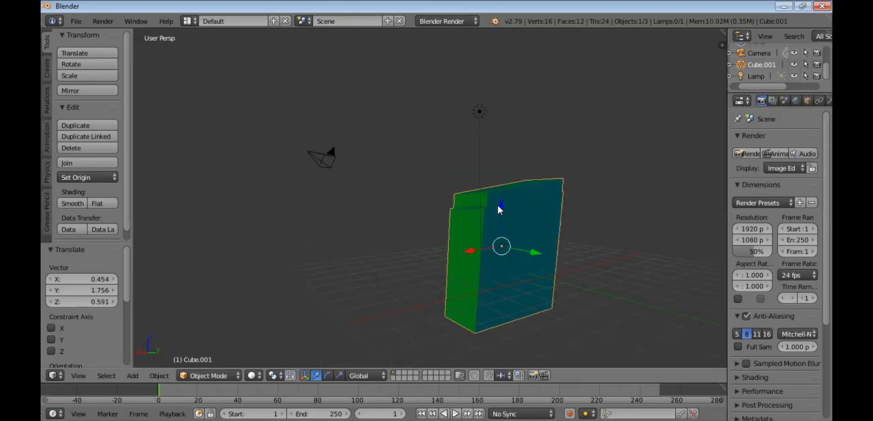
key("g")
left_click(502, 195)
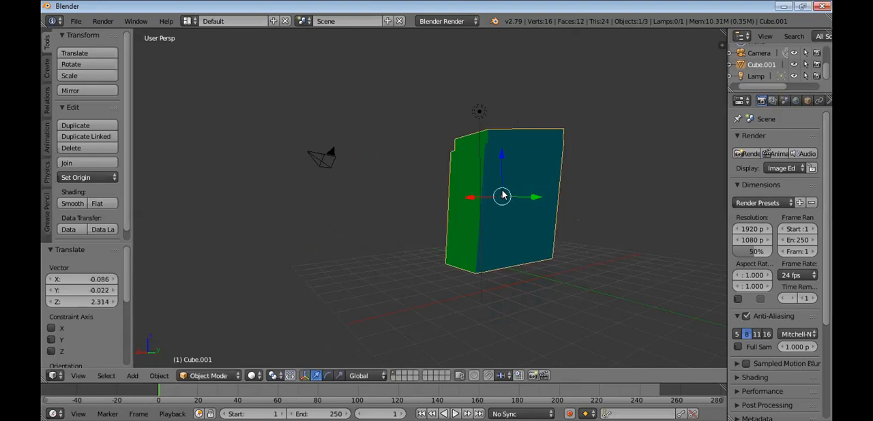
Duplicate the joined object with an offset of about X -3.791, Y 2.442, Z -1.008, and move the copy by about X -0.117, Y 0.754, Z 0.238
key("shift+d")
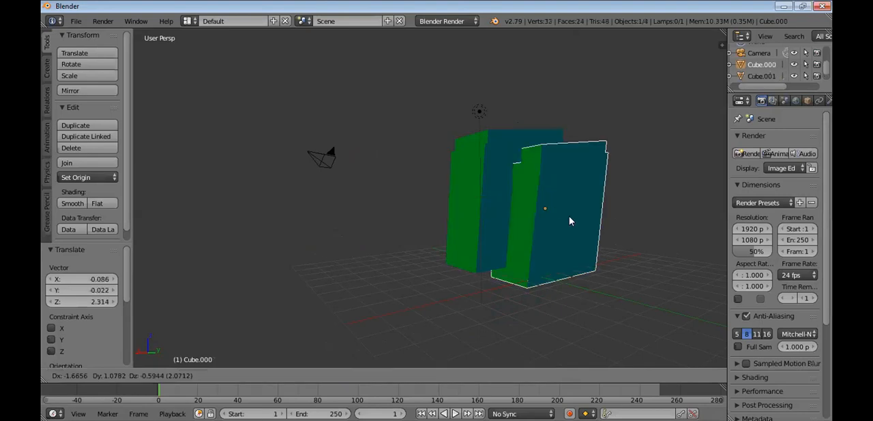
left_click(603, 214)
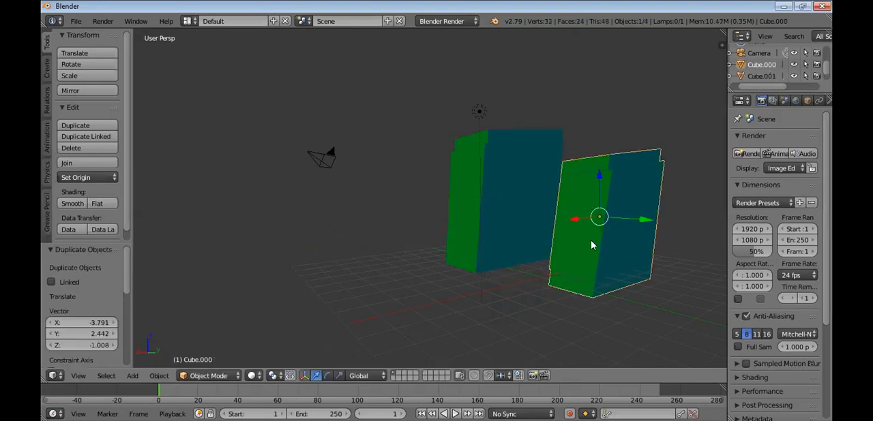
middle_click_drag(522, 244, 514, 266)
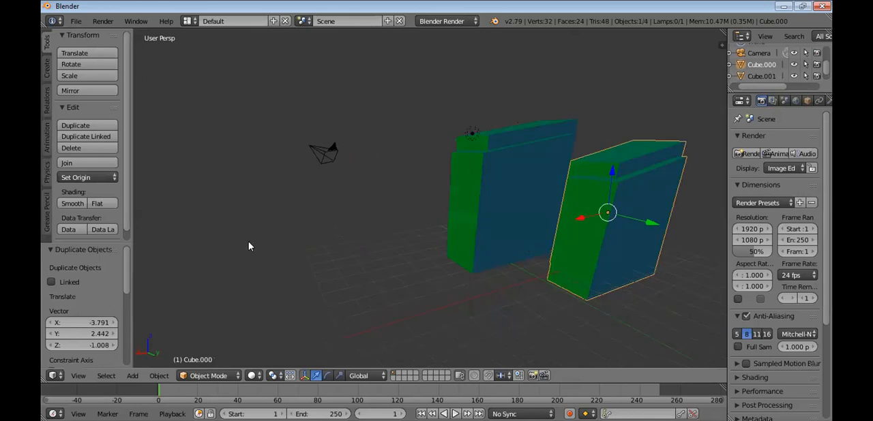
middle_click_drag(367, 253, 391, 238)
scroll(395, 240, "down", 4)
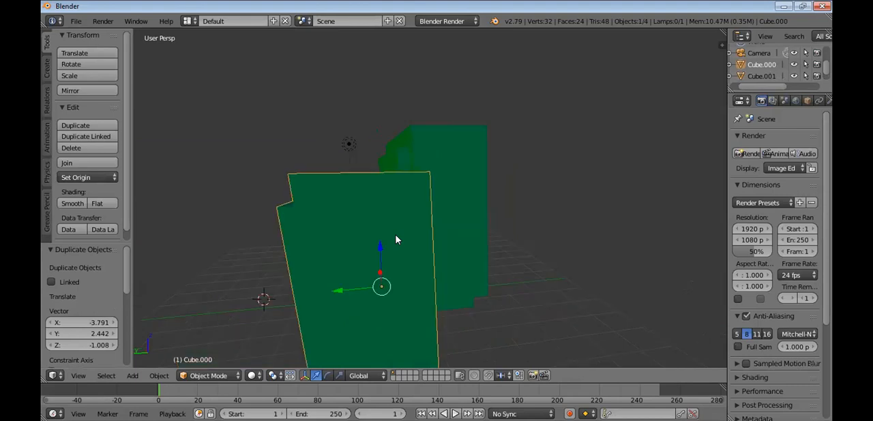
scroll(396, 240, "down", 2)
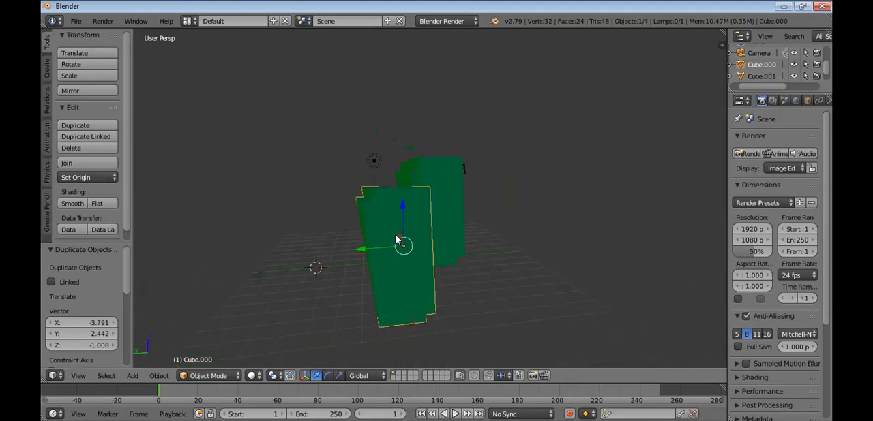
middle_click_drag(437, 282, 410, 273)
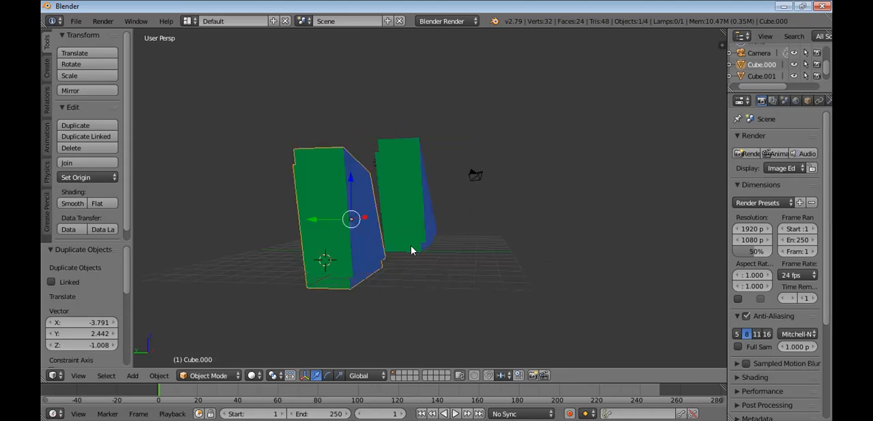
key("g")
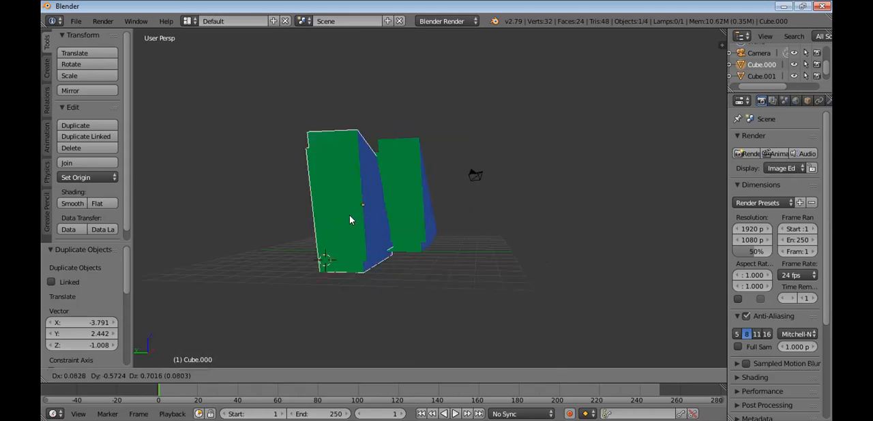
left_click(470, 255)
Move the copy by about X -3.646, Y -2.340, Z -2.939
middle_click_drag(357, 275, 394, 330)
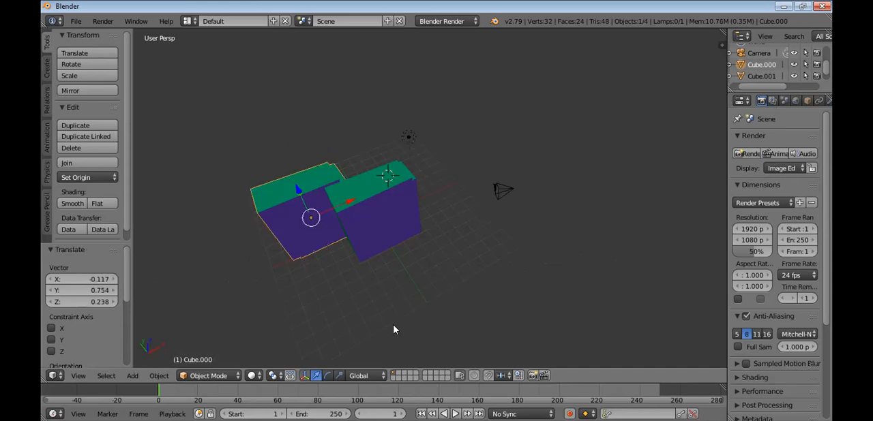
middle_click_drag(358, 198, 358, 210)
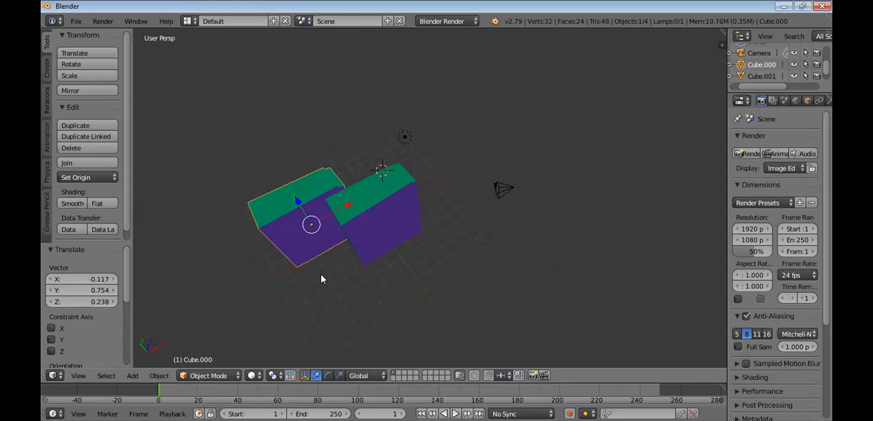
right_click_drag(347, 204, 322, 280)
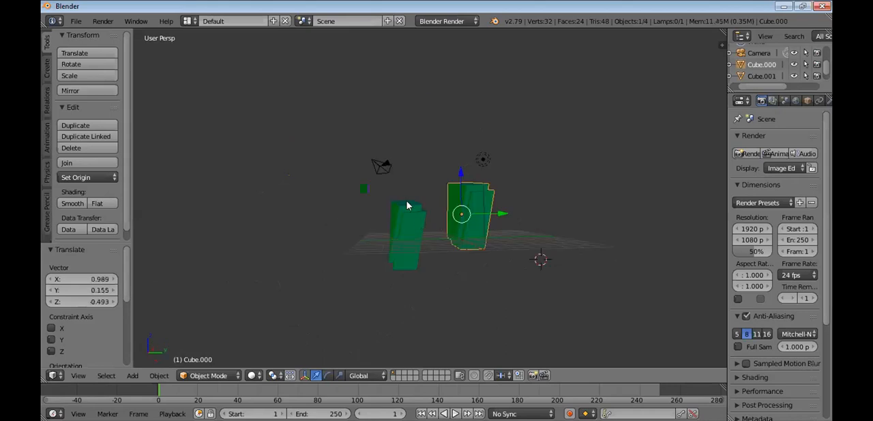
Raise the original Cube.001 above the grid, and move the copy Cube.000 by about X 0.020, Y -0.046, Z 0.696
right_click(406, 203)
key("g")
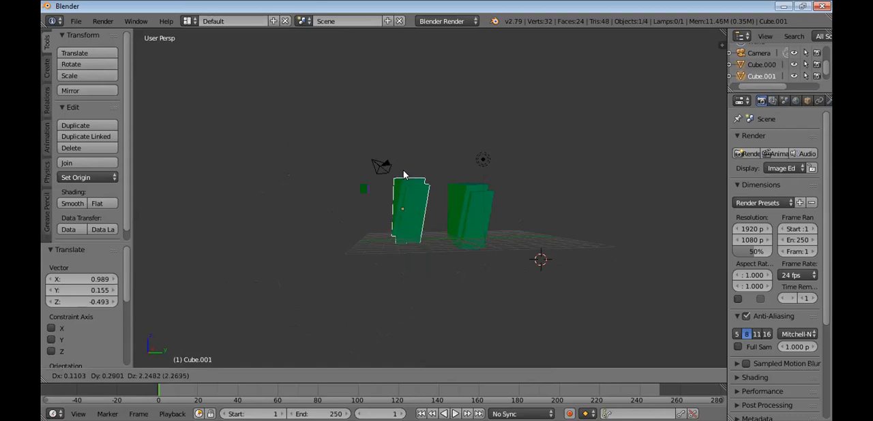
left_click(404, 167)
right_click(473, 206)
key("g")
left_click(460, 175)
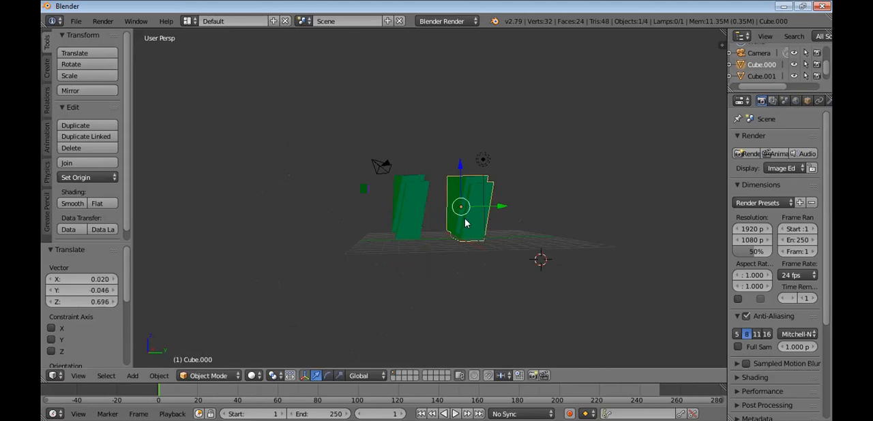
Move Cube.000 away from the original block by about X 0.280, Y 2.566, Z 0.188
scroll(464, 219, "up", 3)
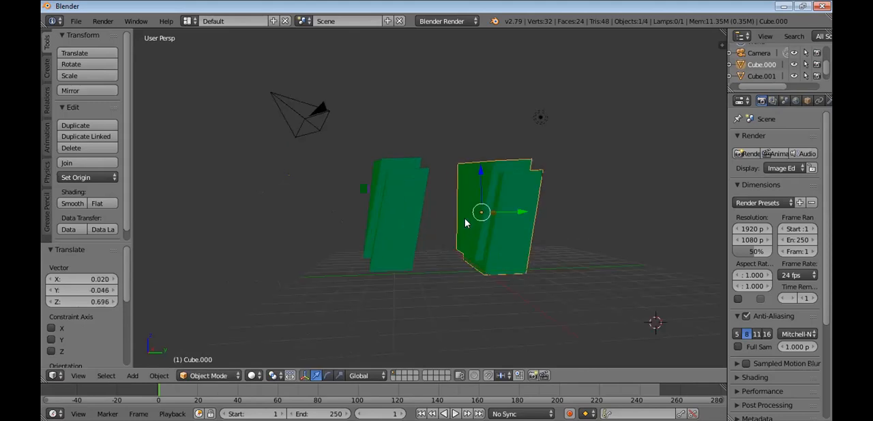
scroll(464, 220, "up", 2)
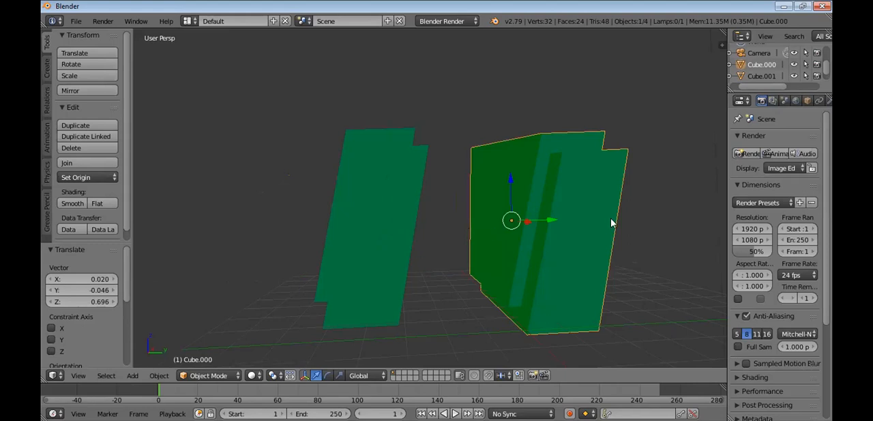
key("g")
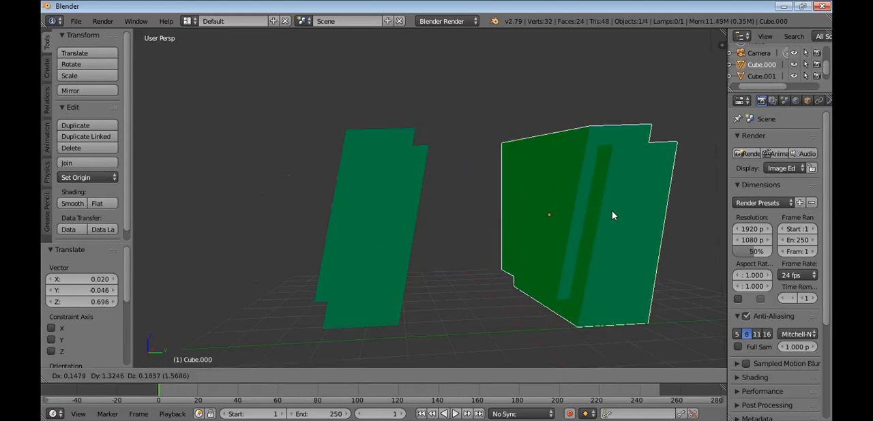
left_click(604, 220)
Place the 3D cursor in front of the two blocks and add a plane there, radius 1, at about X 4.245, Y 2.513, Z -0.172
mouse_move(510, 273)
middle_mouse_down()
mouse_move(497, 273)
mouse_move(516, 268)
middle_mouse_up()
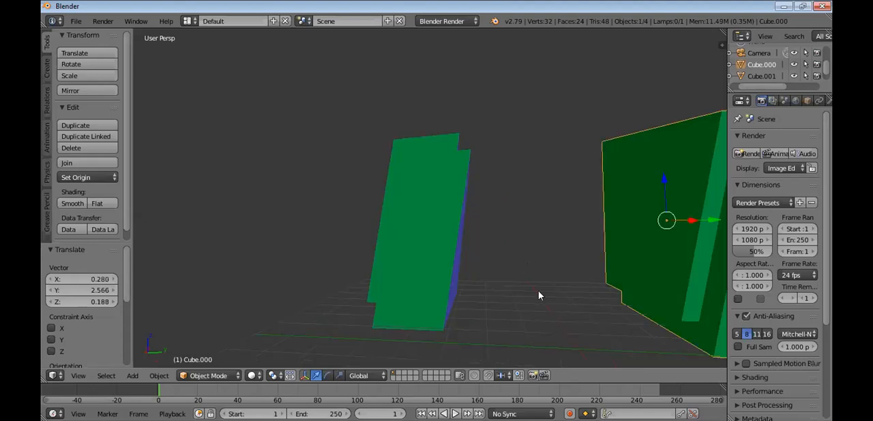
middle_click_drag(536, 292, 478, 285)
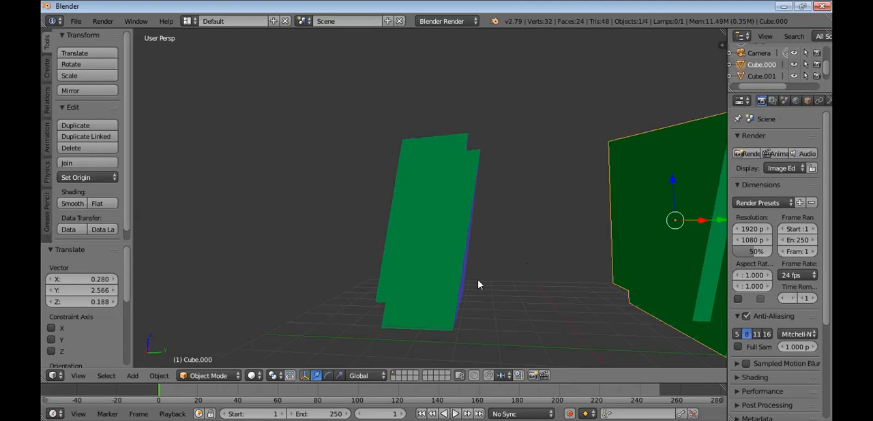
middle_click_drag(268, 272, 242, 270)
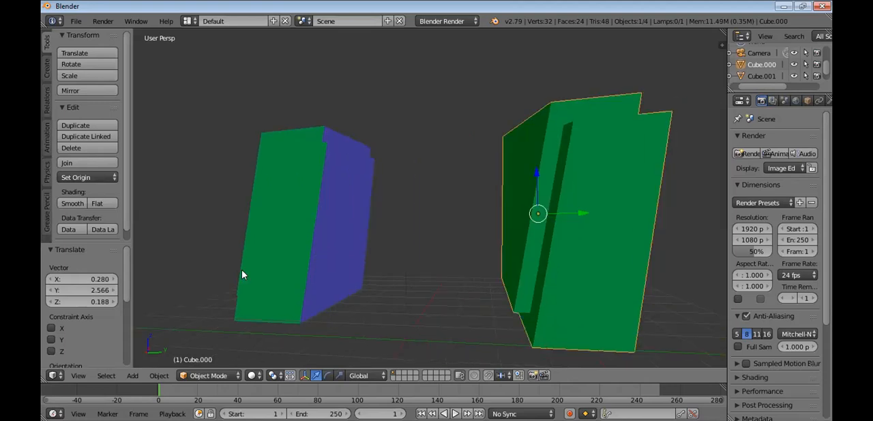
middle_click_drag(403, 273, 397, 266, "shift")
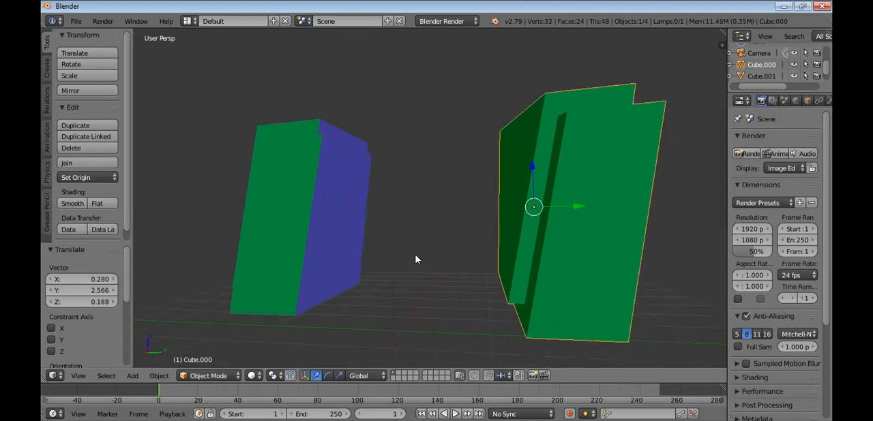
scroll(416, 259, "down", 2)
scroll(416, 259, "down", 2)
left_click(491, 351)
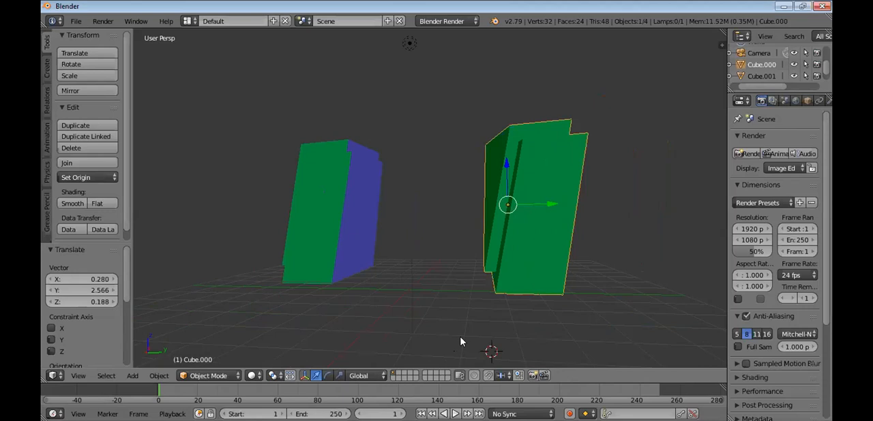
left_click(47, 68)
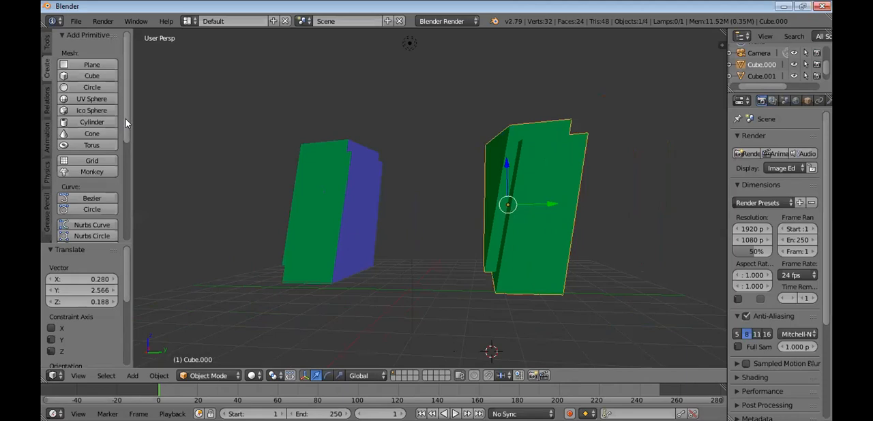
left_click(94, 64)
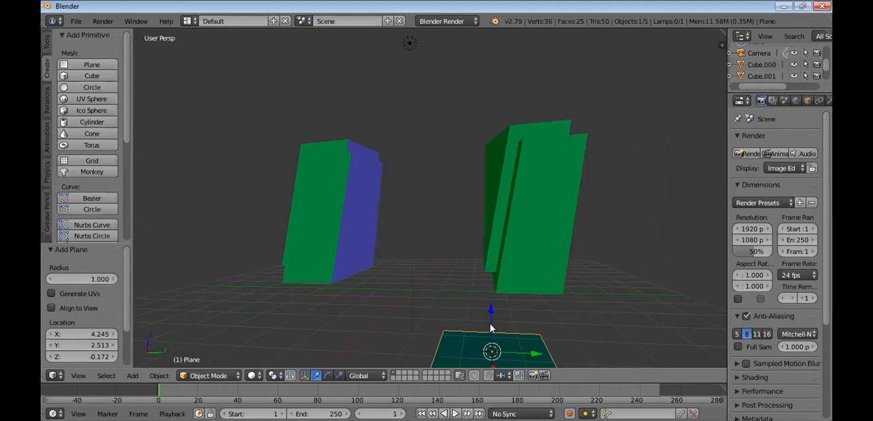
Move the plane by about X 0.325, Y -1.068, Z 2.158, and scale it uniformly by about 2.105
key("g")
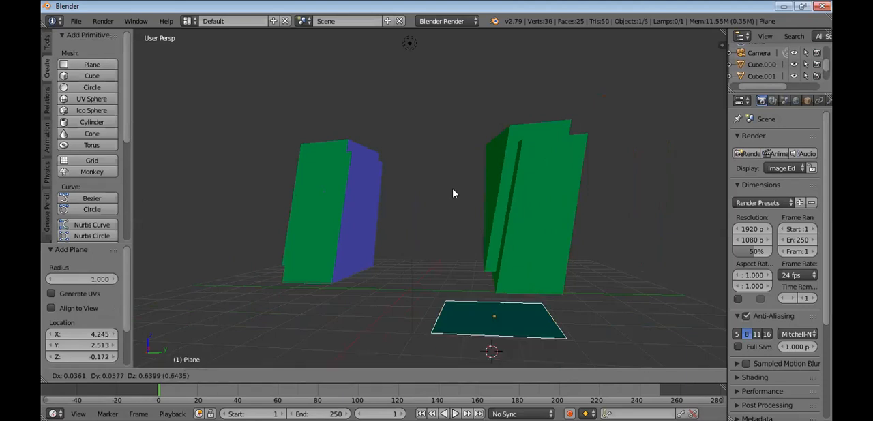
left_click(426, 208)
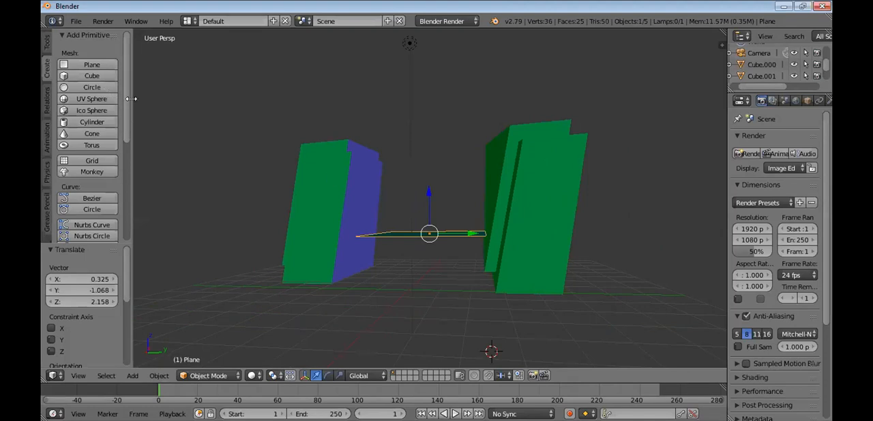
key("s")
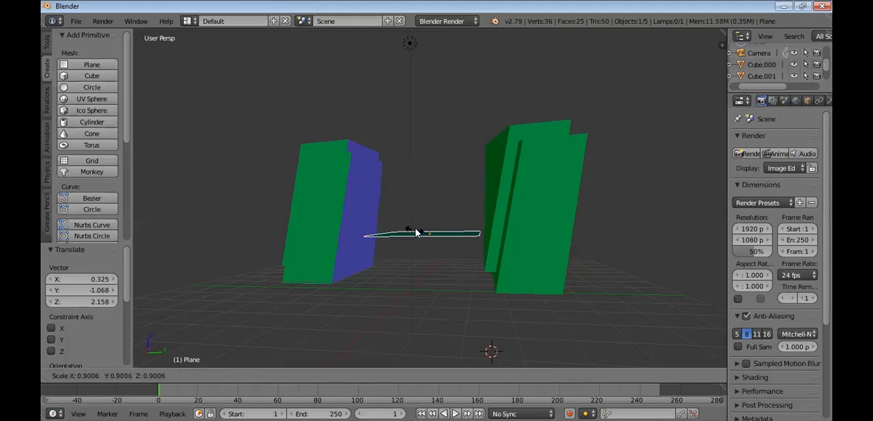
left_click(410, 200)
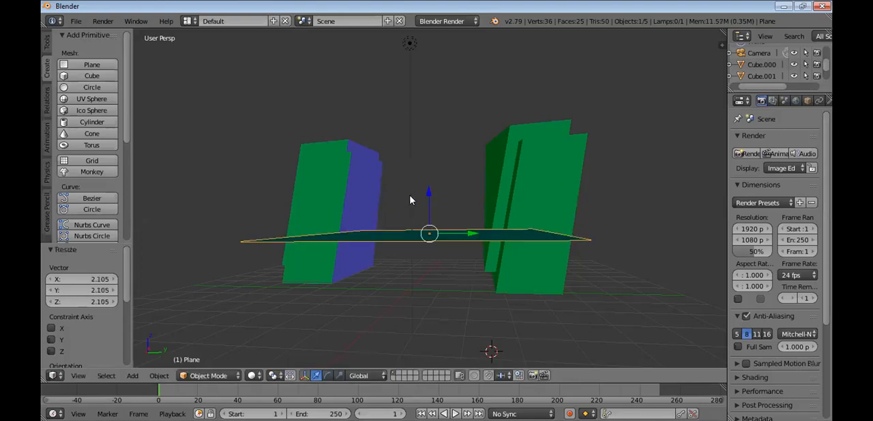
Raise the plane by about X 0.085, Y 0.241, Z 1.740, leaving its scale as it is
key("g")
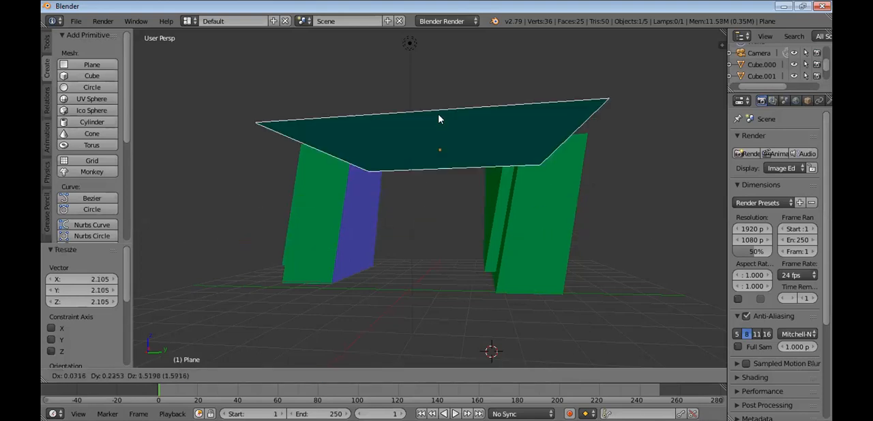
left_click(439, 115)
key("s")
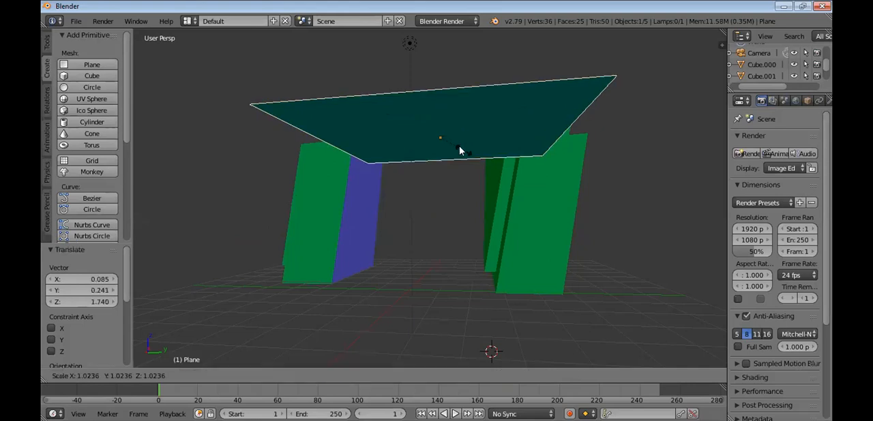
right_click(460, 123)
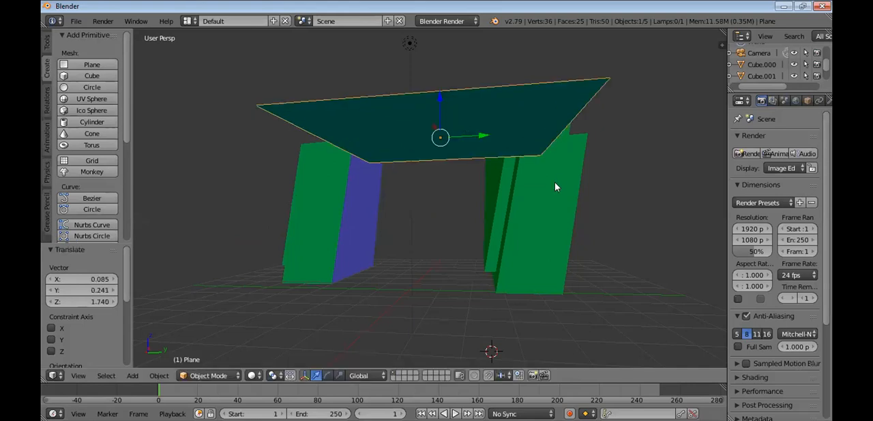
Move the plane towards the blocks by about X -5.372, Y 0.973, Z 0.620
middle_click_drag(497, 206, 321, 171)
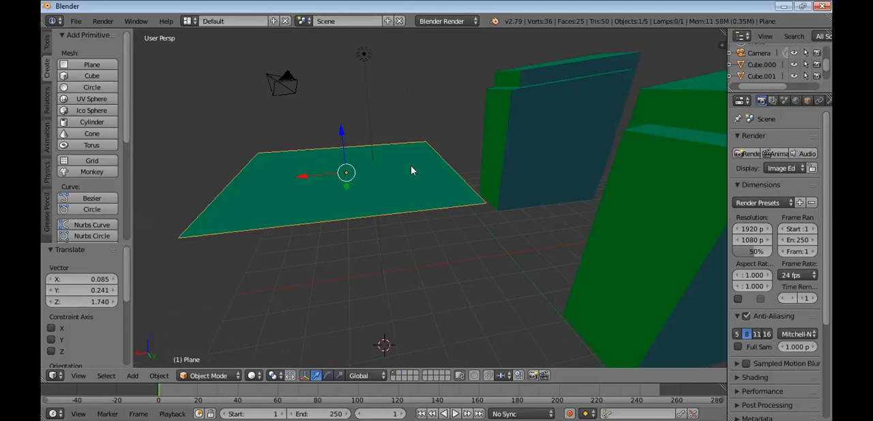
key("g")
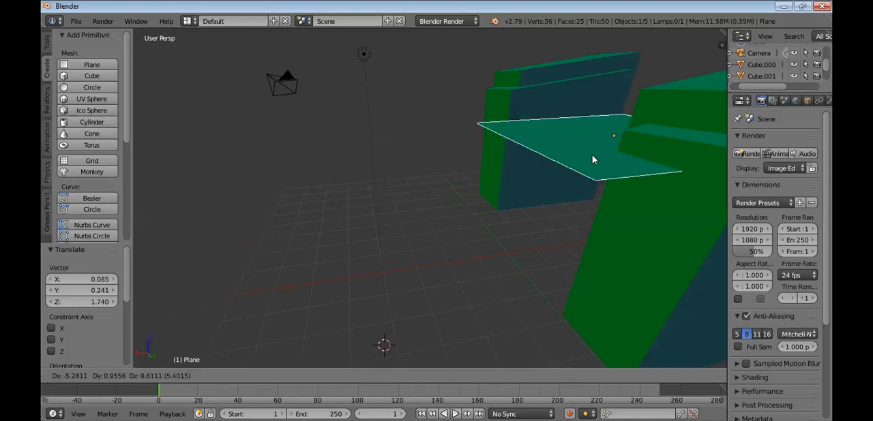
left_click(591, 157)
Move the plane along the X axis only, by about -2.079
middle_click_drag(552, 255, 485, 256)
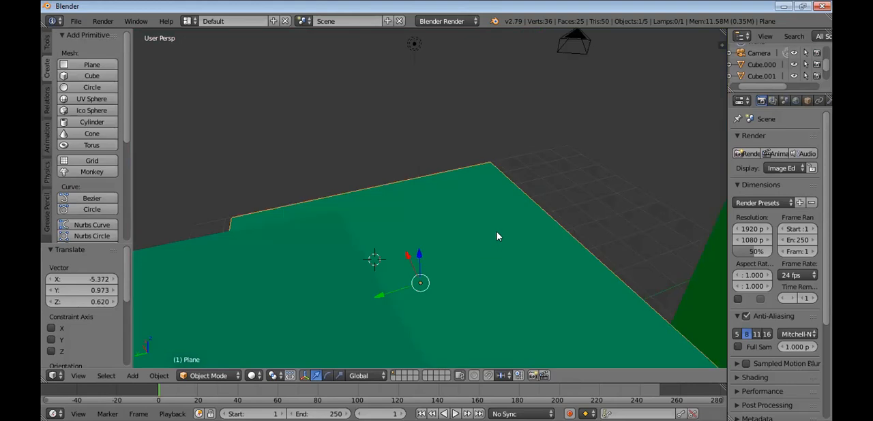
scroll(496, 232, "down", 3)
scroll(497, 232, "down", 2)
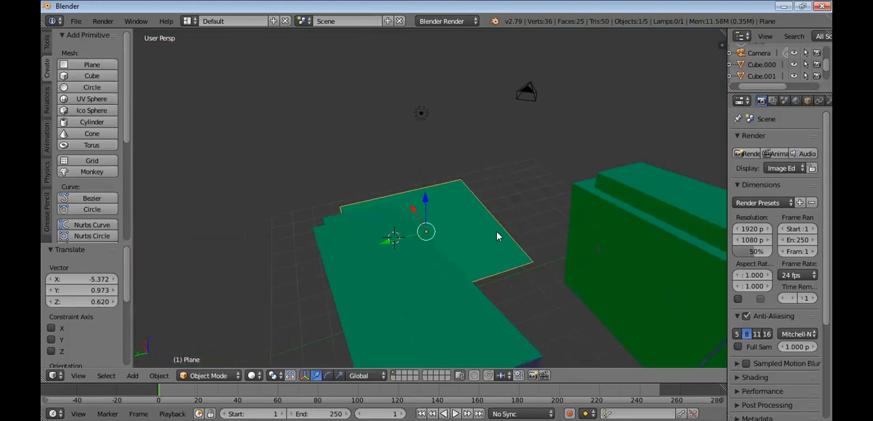
scroll(497, 233, "down", 1)
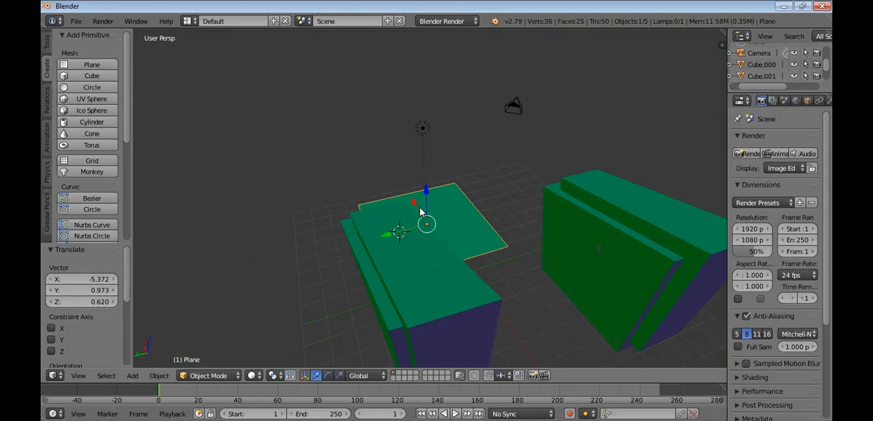
key("g")
key("x")
left_click(454, 251)
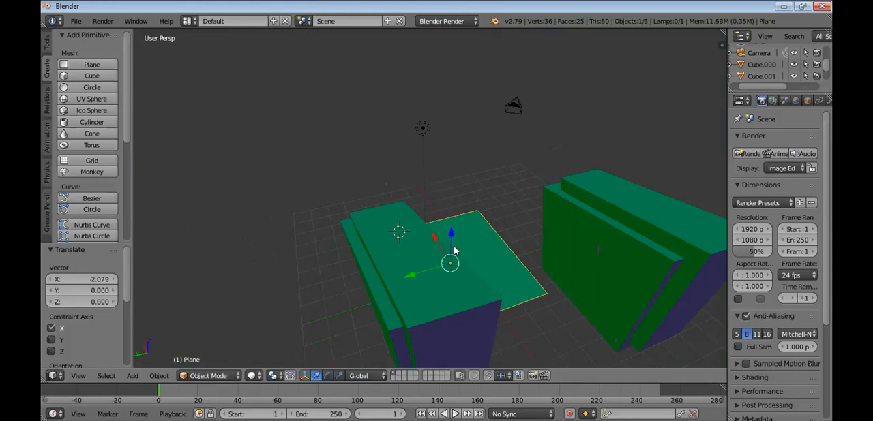
Reselect only the plane and scale it uniformly by about 1.380
key("a")
right_click(477, 240)
key("a")
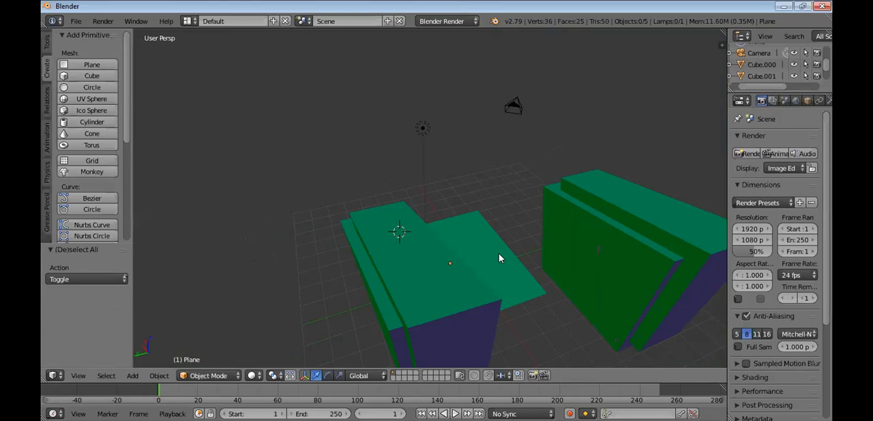
right_click(491, 252)
scroll(489, 252, "up", 1)
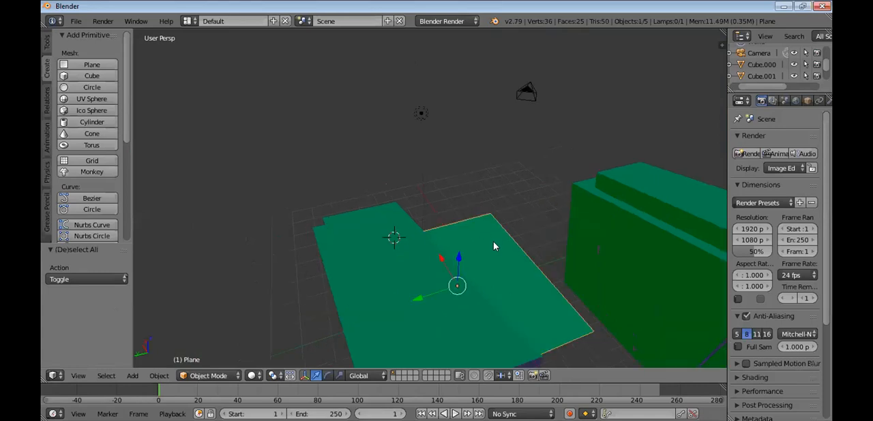
key("s")
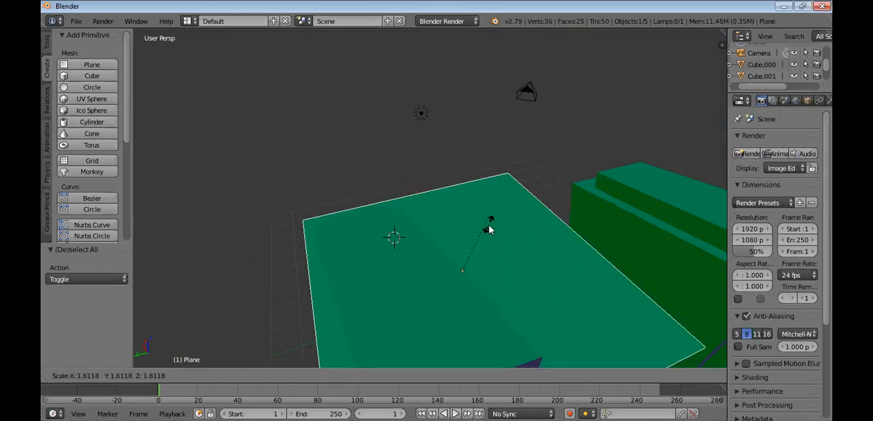
left_click(394, 274)
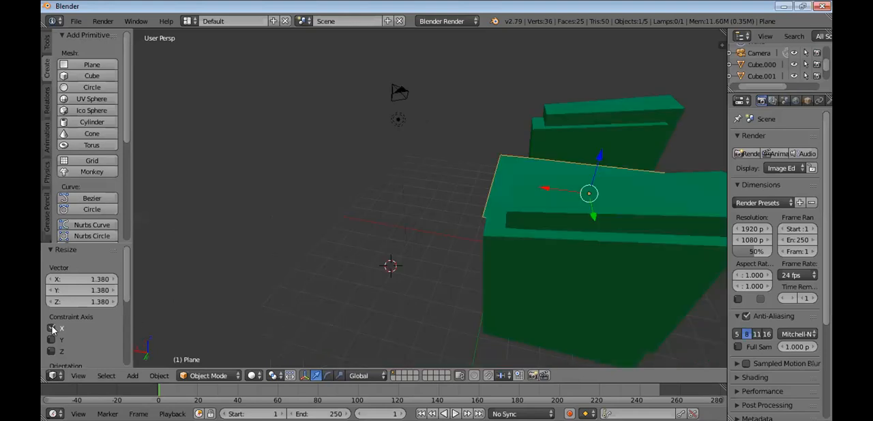
Limit the plane's resize to the X and Z axes
left_click(51, 329)
key("ctrl+z")
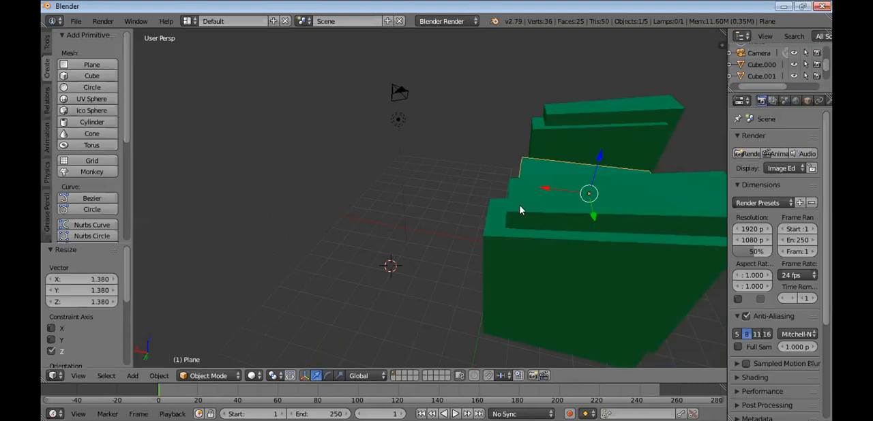
left_click(52, 329)
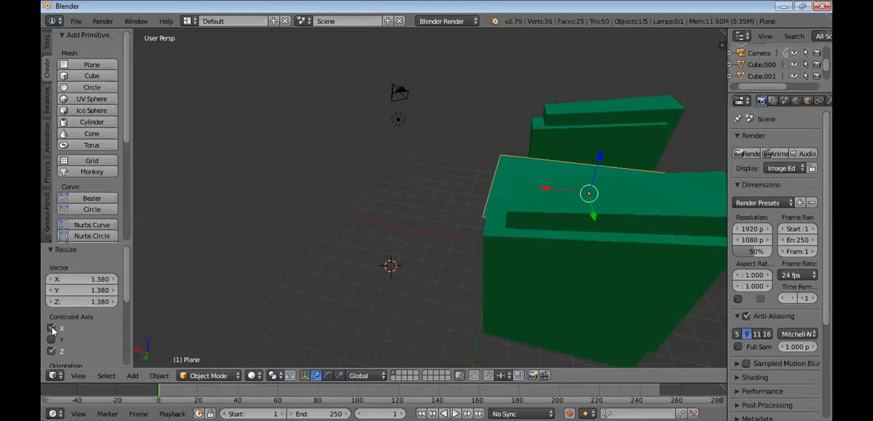
Move the plane away from the blocks by about X 7.210, Y 2.819, Z -0.849, with the move constrained to X and Y
right_click_drag(682, 198, 631, 191)
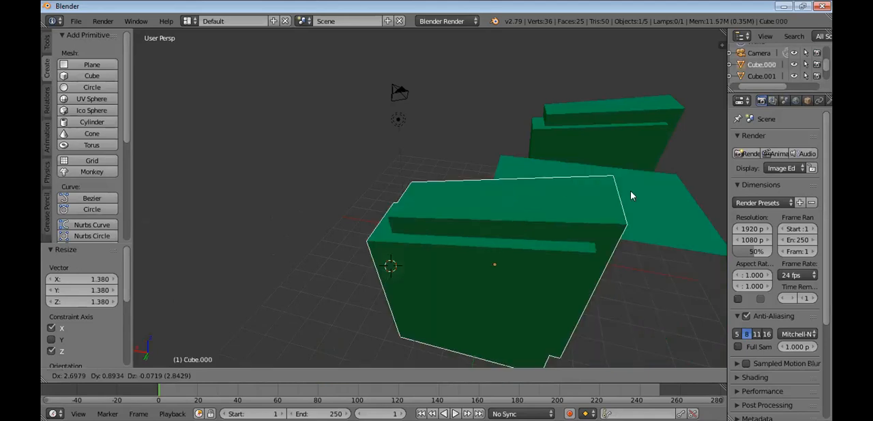
right_click(527, 167)
right_click_drag(525, 165, 237, 266)
left_click(53, 328)
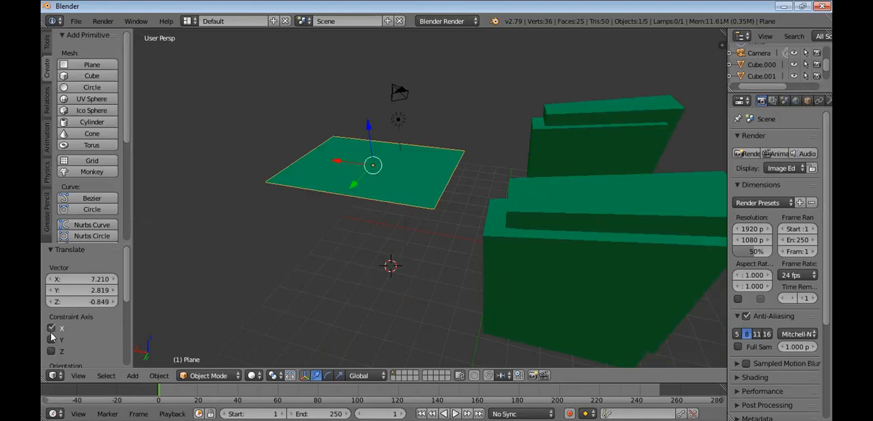
left_click(51, 340)
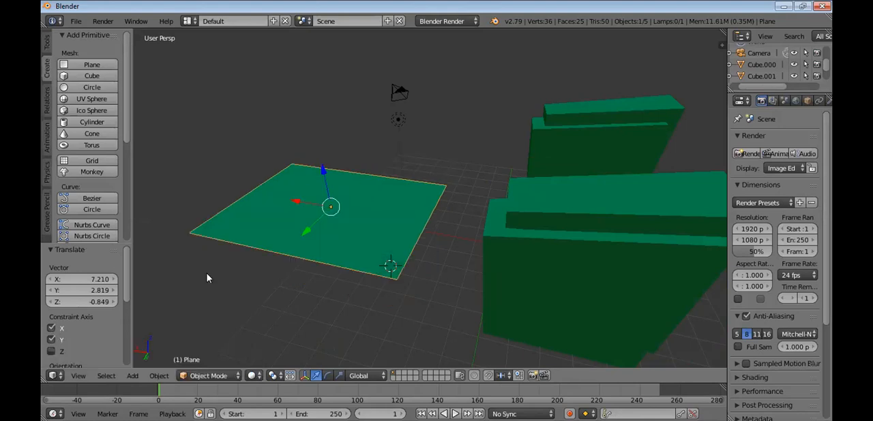
Change the axis constraint of the plane's move to X, Y and Z together
left_click(52, 329)
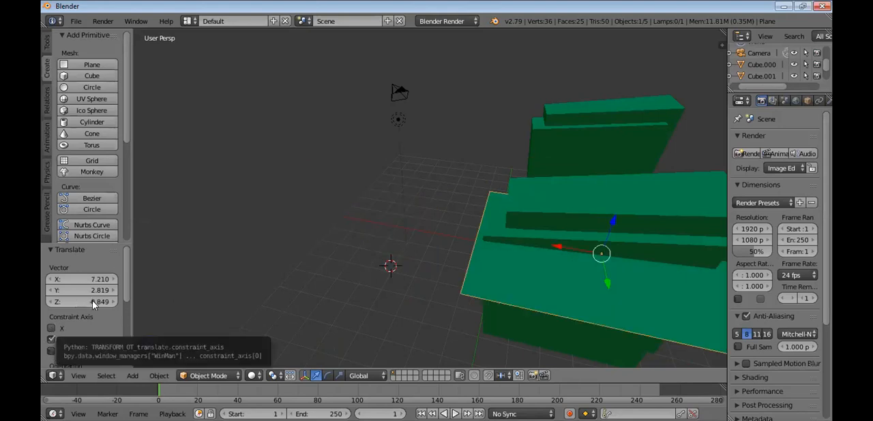
key("ctrl+z")
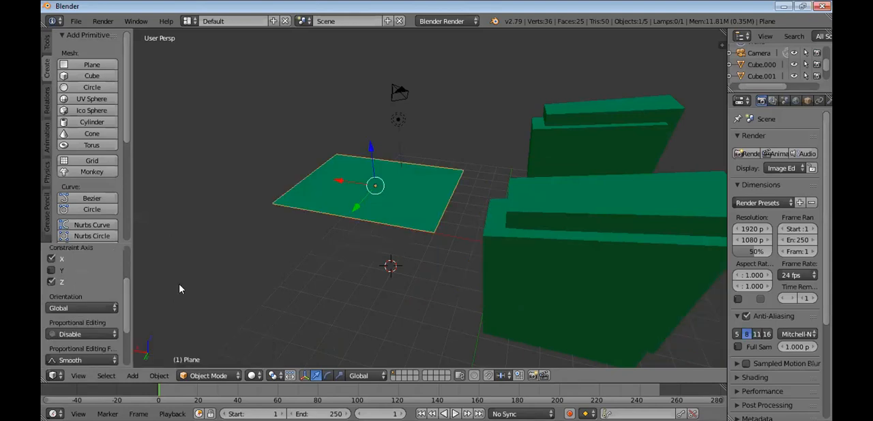
left_click(52, 271)
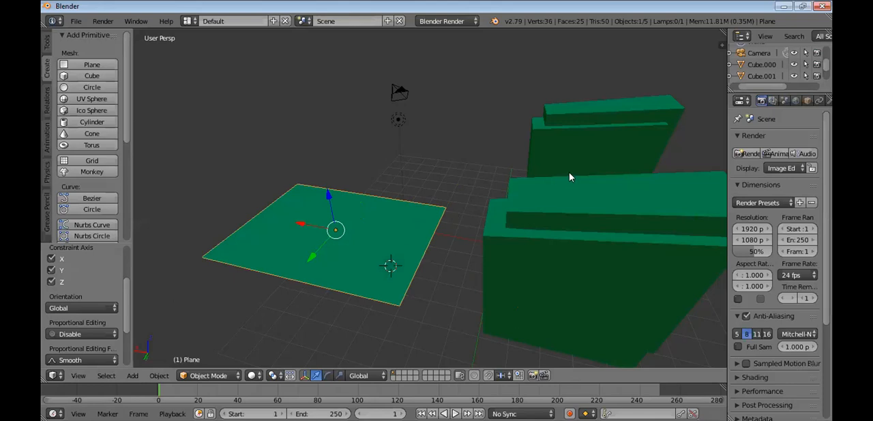
Move the plane back to the stepped block and adjust its position there so it cuts through the block's upper part
key("g")
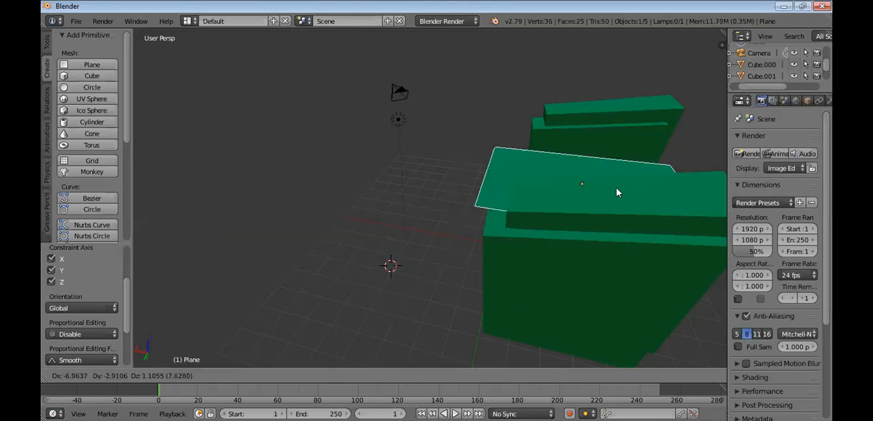
left_click(468, 181)
middle_click_drag(469, 180, 330, 195)
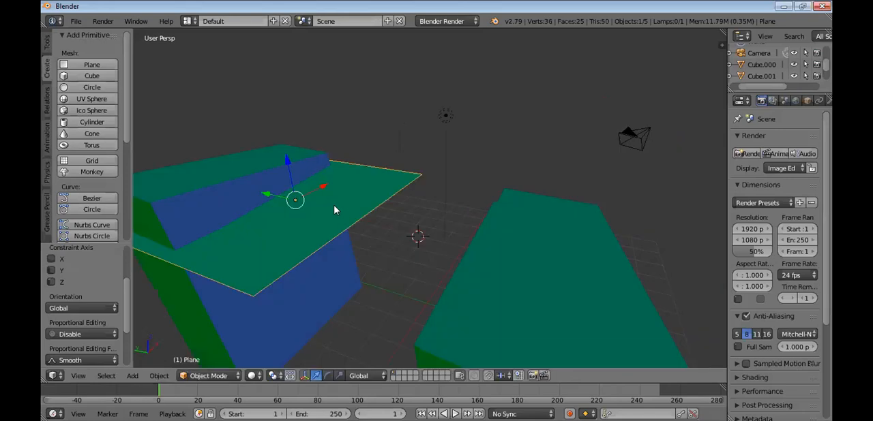
key("g")
left_click(293, 205)
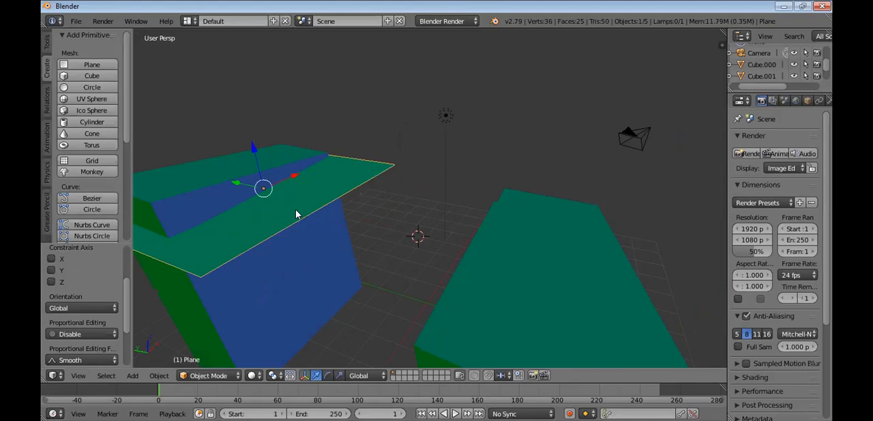
key("s")
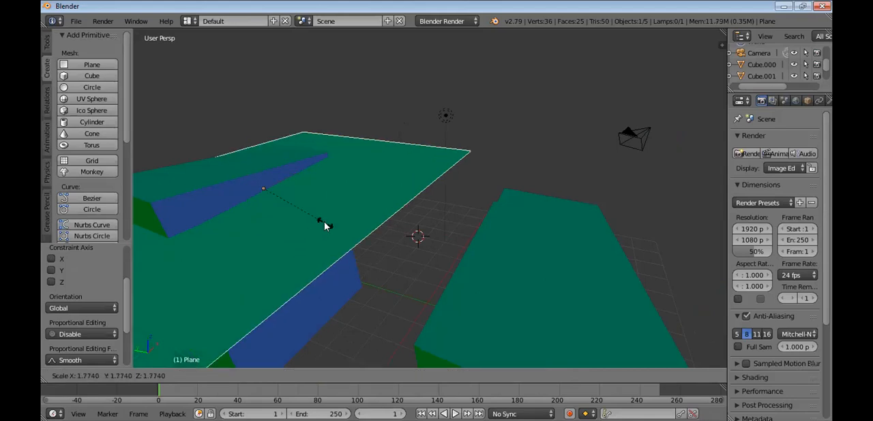
key("Escape")
key("s")
key("Escape")
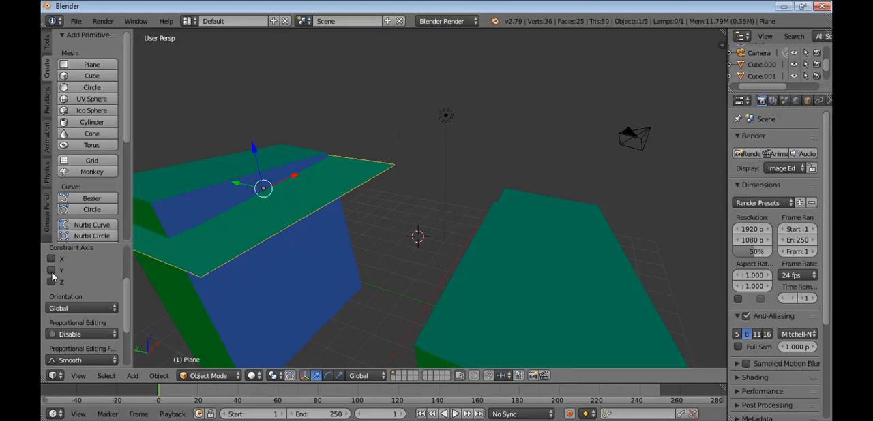
Constrain the plane's last move to the X and Y axes and place the 3D cursor on the plane
left_click(52, 270)
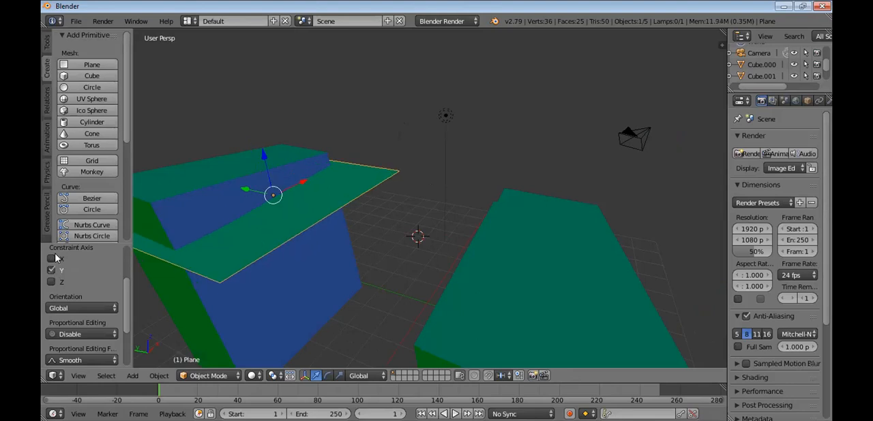
left_click(51, 258)
left_click(259, 226)
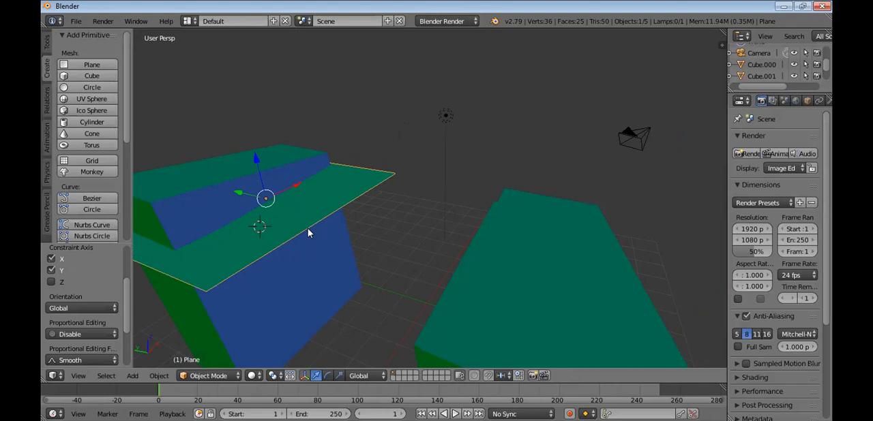
Scale the plane by about 1.906, limited to the Y and Z axes
key("s")
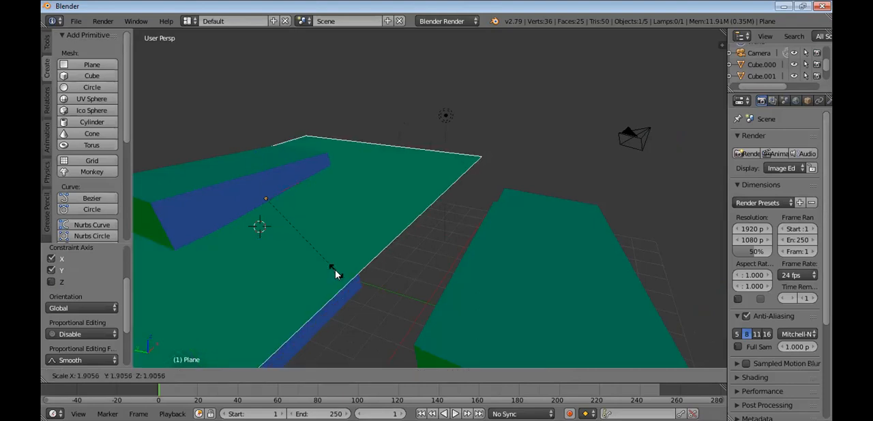
left_click(335, 270)
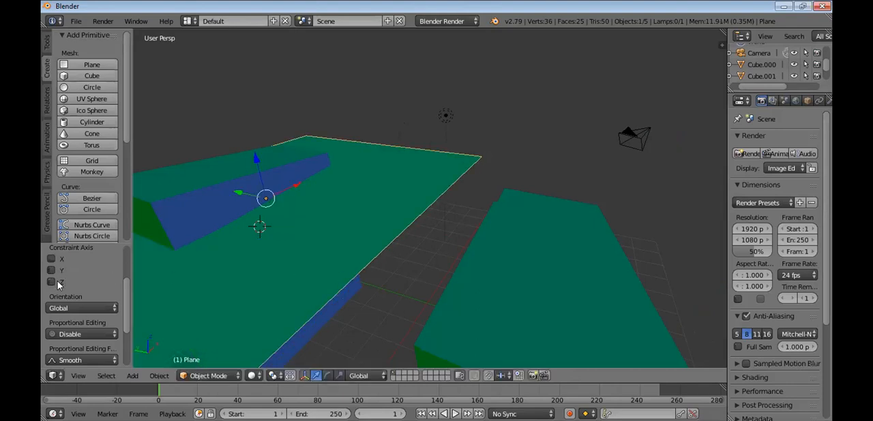
left_click_drag(50, 270, 50, 282)
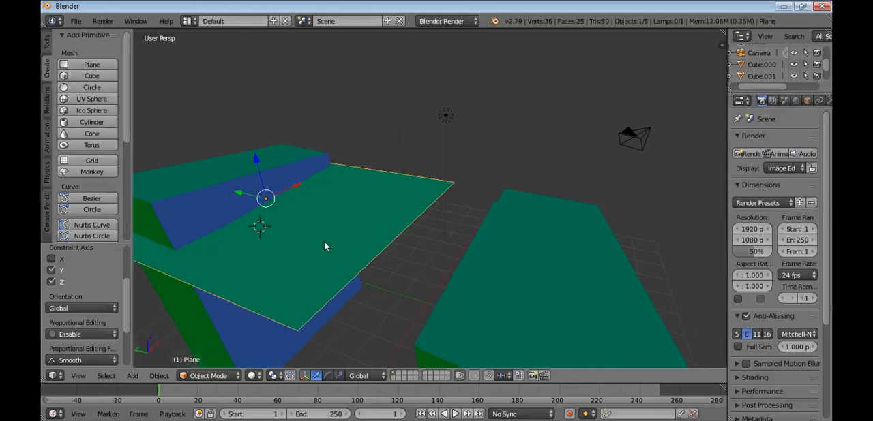
key("s")
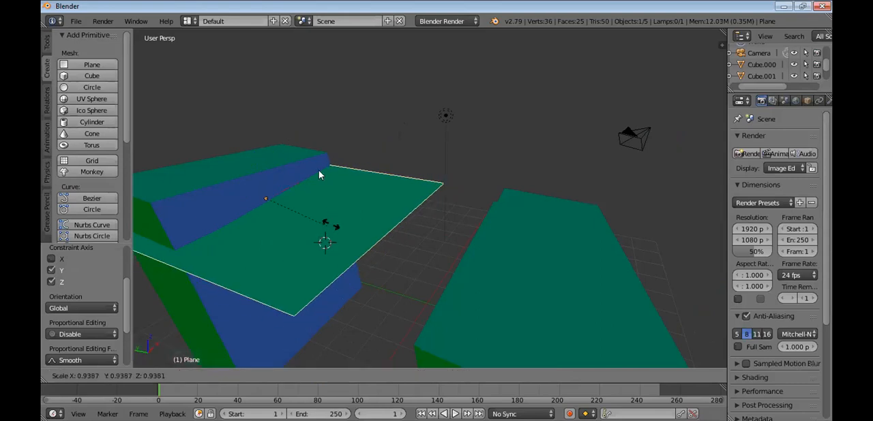
left_click(347, 236)
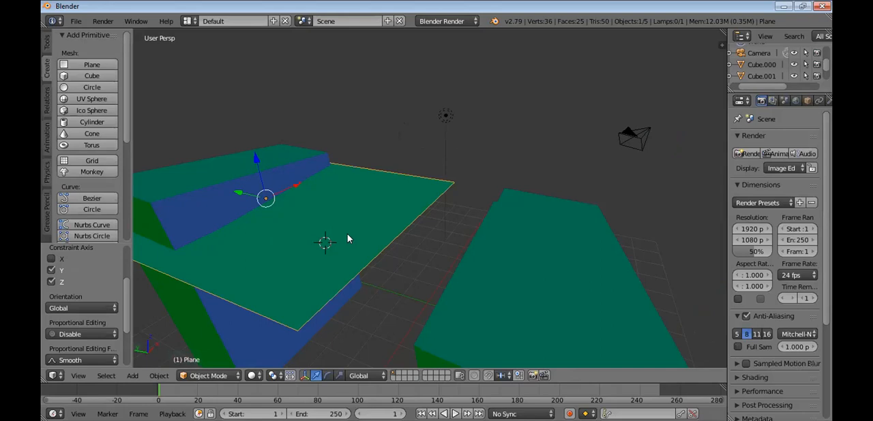
key("s")
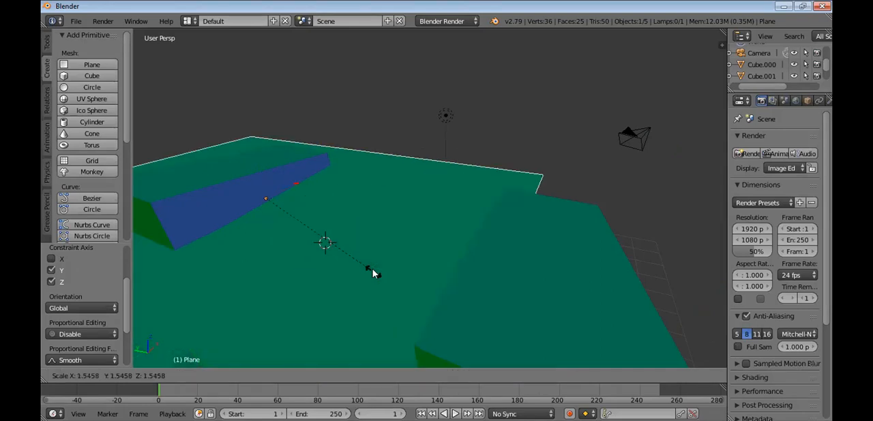
right_click(370, 267)
Enlarge the plane uniformly and move it between the two blocks so that it spans the gap and reaches both
key("s")
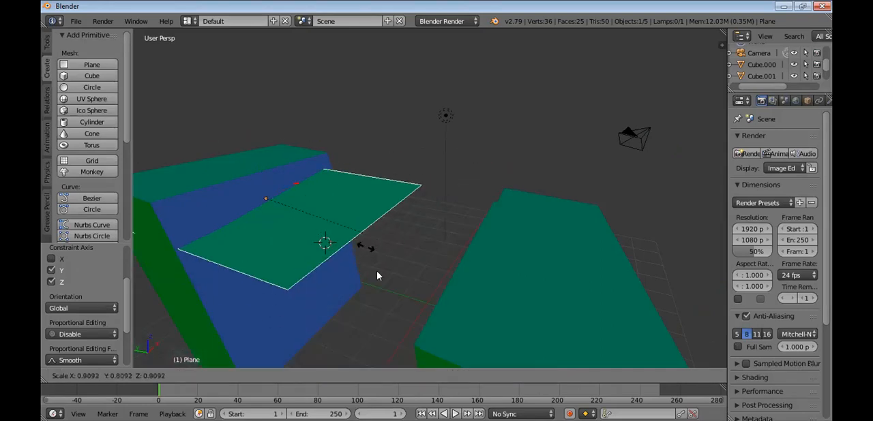
left_click(403, 309)
key("g")
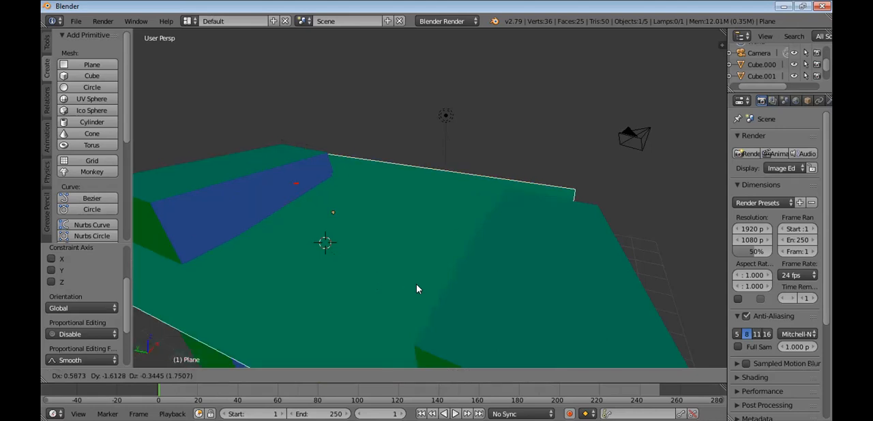
left_click(480, 287)
scroll(423, 257, "down", 3)
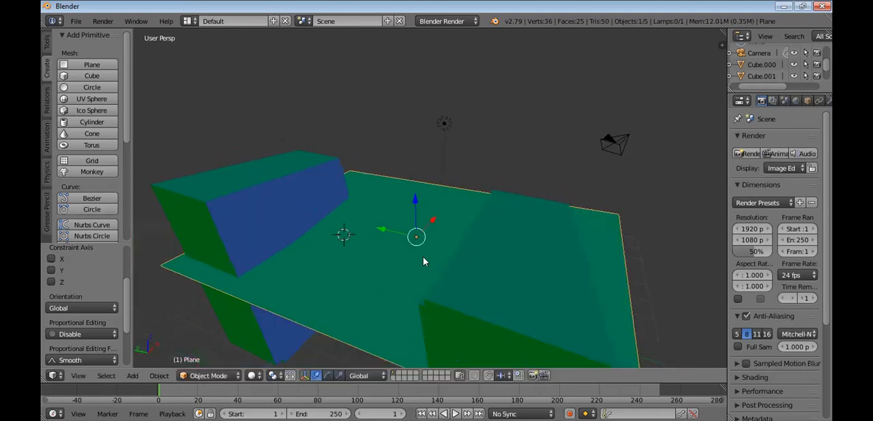
middle_click_drag(519, 273, 397, 272)
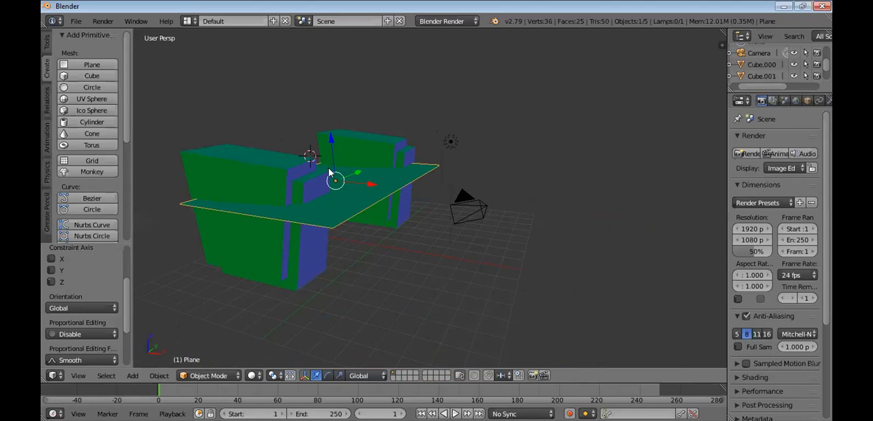
middle_click_drag(338, 203, 347, 215)
right_click(347, 215)
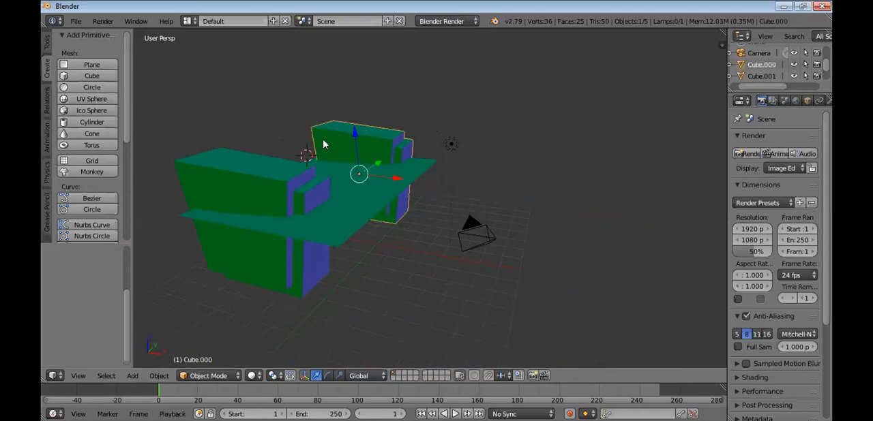
key("g")
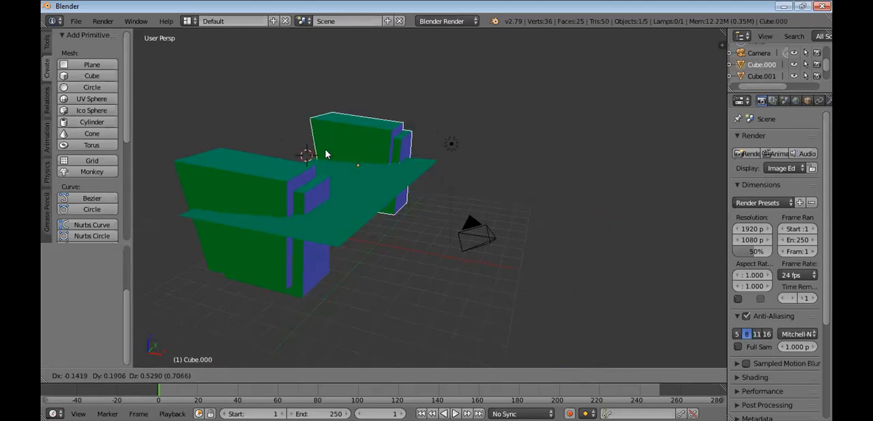
right_click(342, 219)
right_click(342, 218)
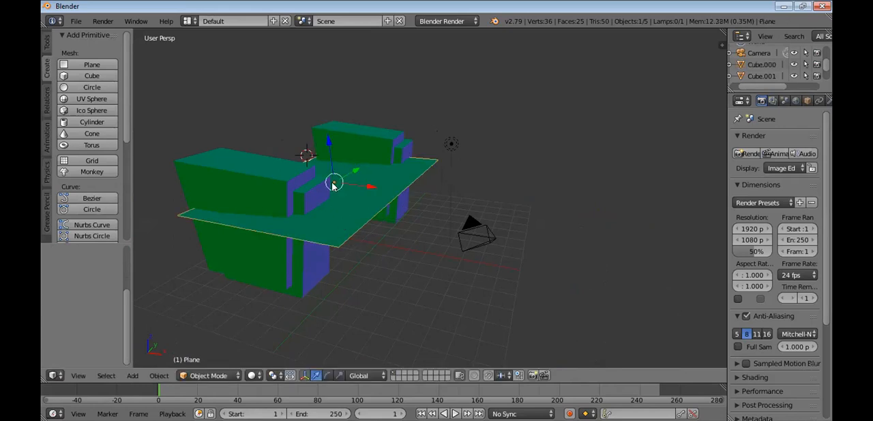
Raise the plane to the tops of the two blocks and rotate it by about 6.5 degrees
left_click_drag(332, 181, 321, 158)
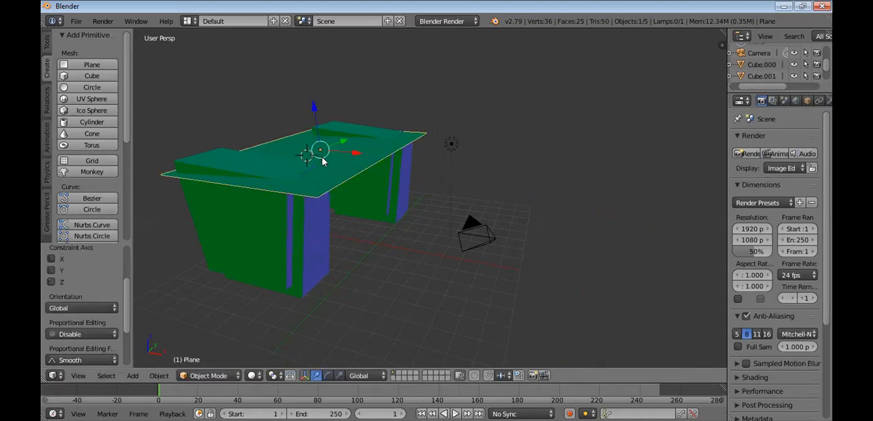
key("r")
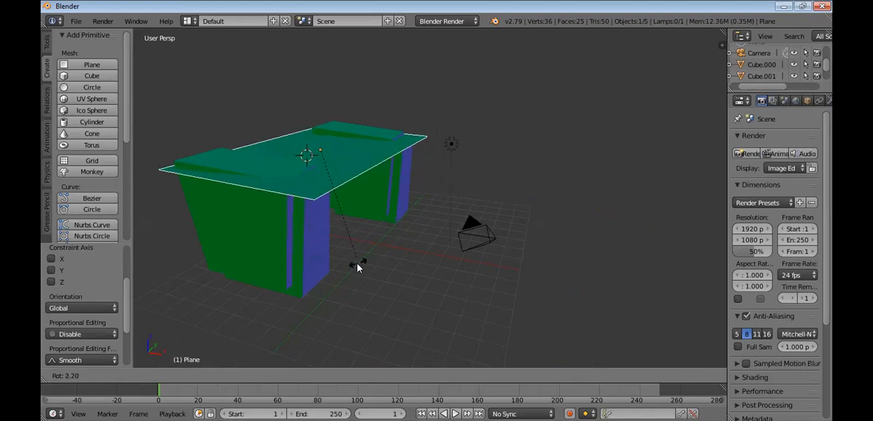
left_click(337, 220)
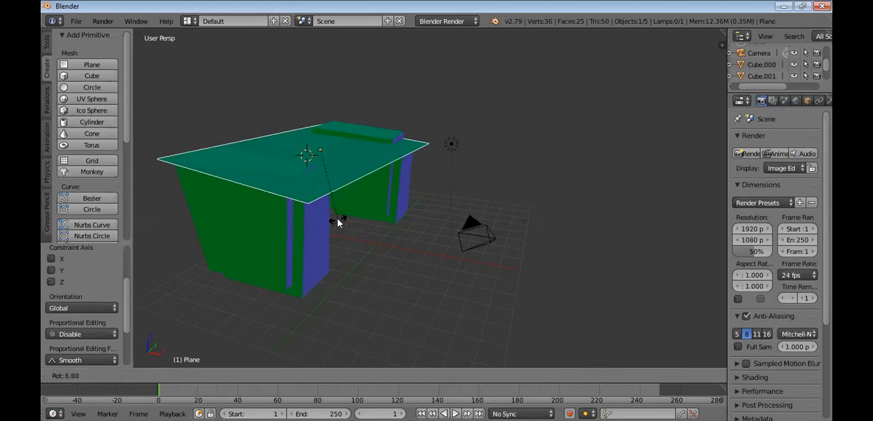
Reselect the plane and move it up by about 0.40 on Z so it covers the tops of both blocks
right_click(314, 125)
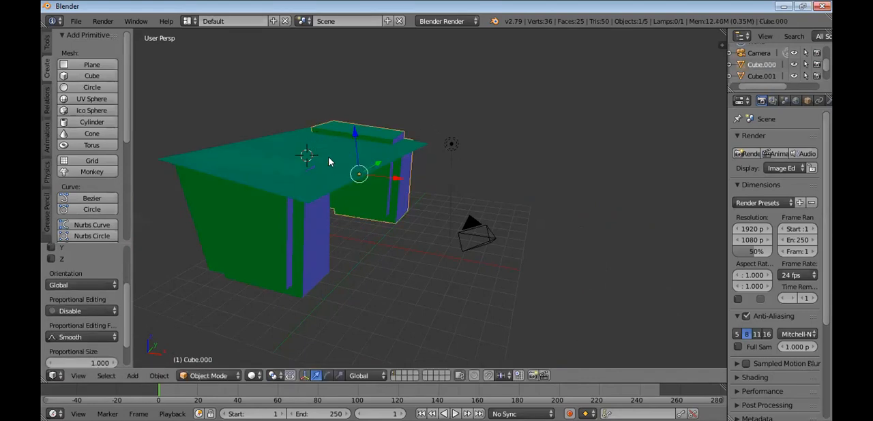
right_click(305, 135)
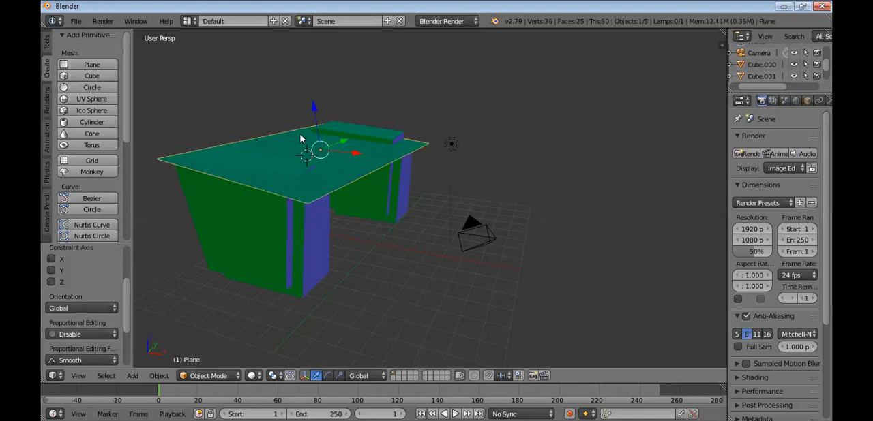
left_click_drag(320, 149, 320, 144)
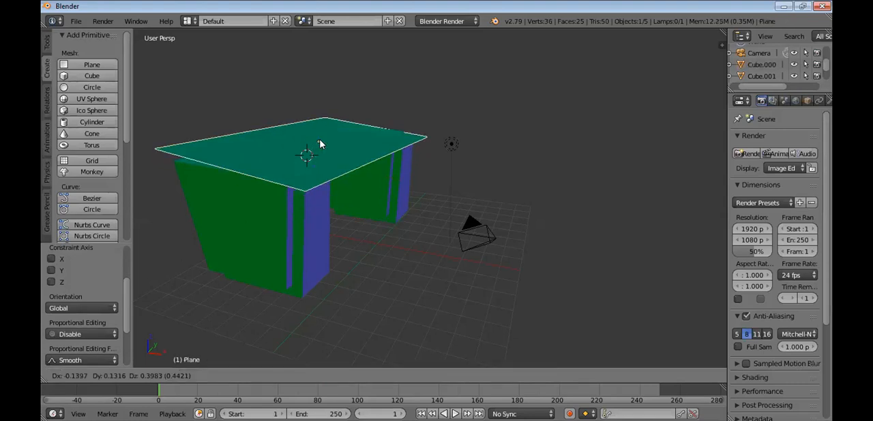
left_click(321, 145)
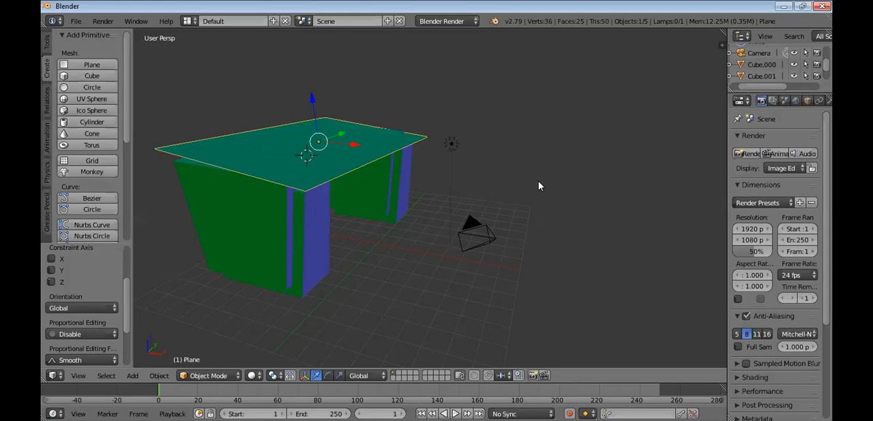
Seen from the side, rotate the plane slightly so its tilt follows the tops of the two blocks
key("KP_3")
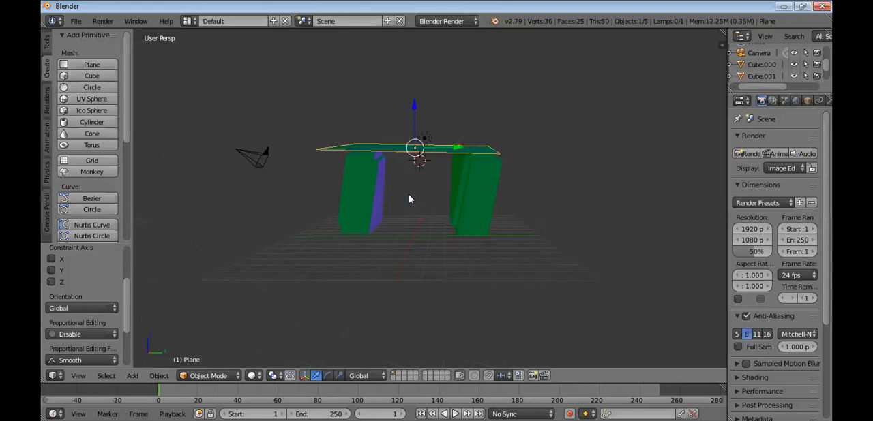
scroll(408, 194, "up", 3)
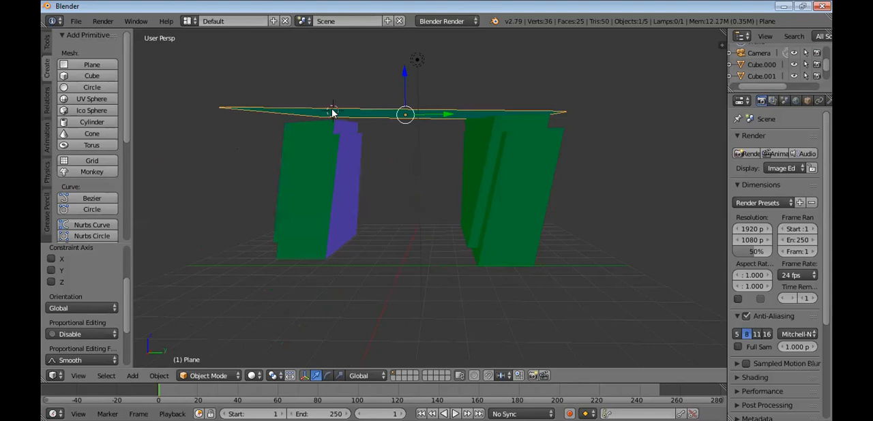
key("r")
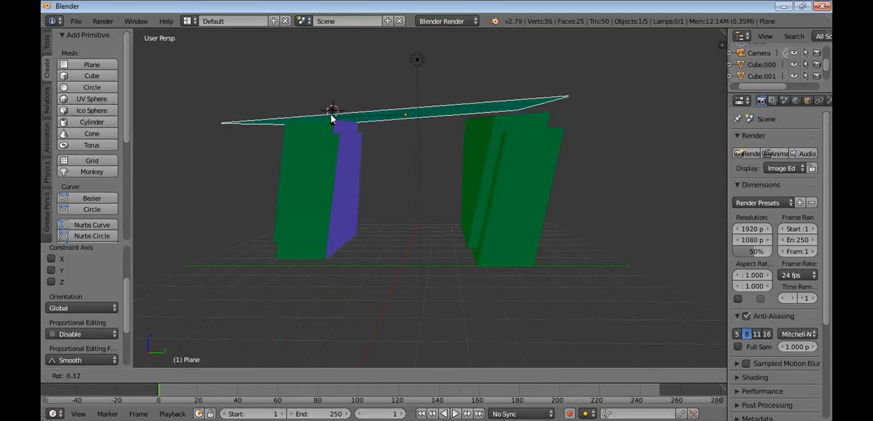
left_click(369, 120)
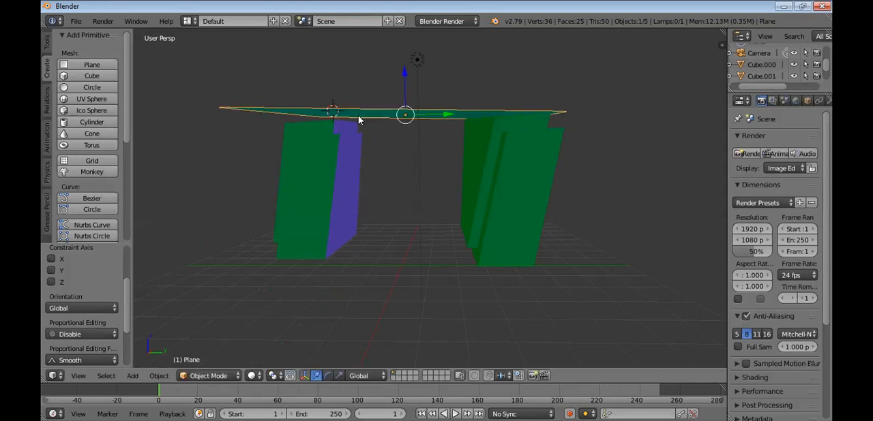
key("r")
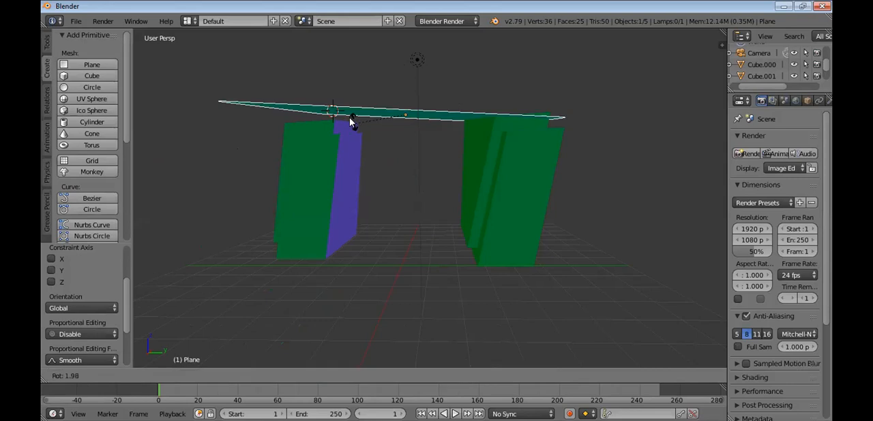
left_click(347, 132)
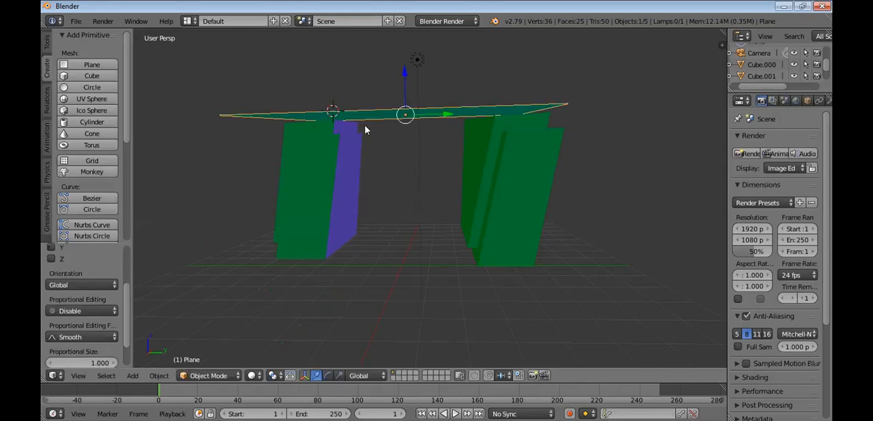
Lower the plane onto the blocks by about 0.27 and shift it about 0.75 along Y to centre it over them
key("g")
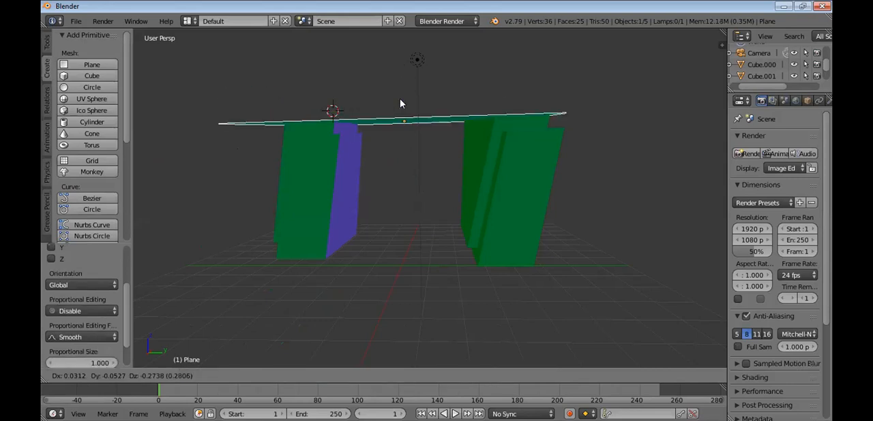
left_click(400, 100)
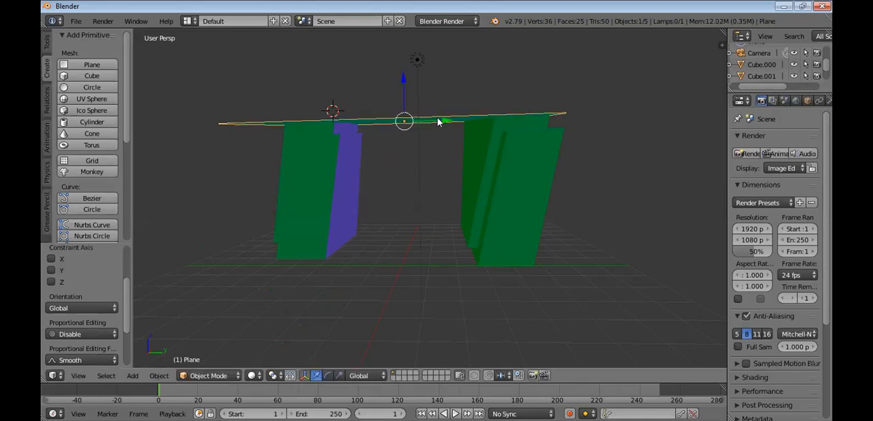
key("g")
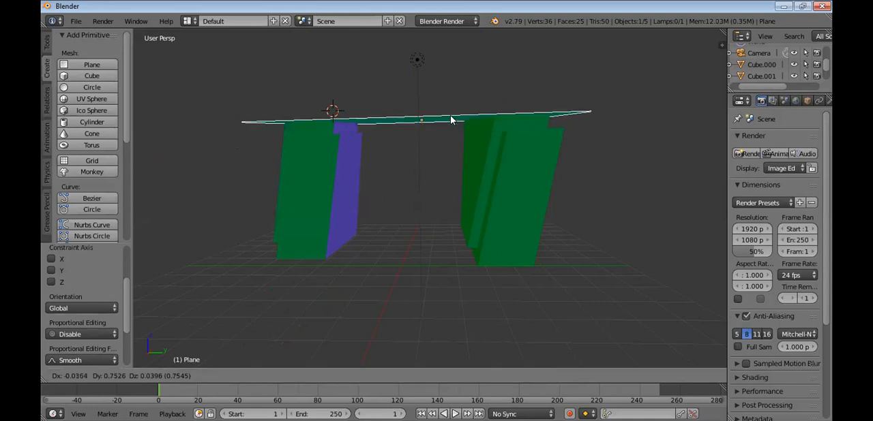
left_click(450, 123)
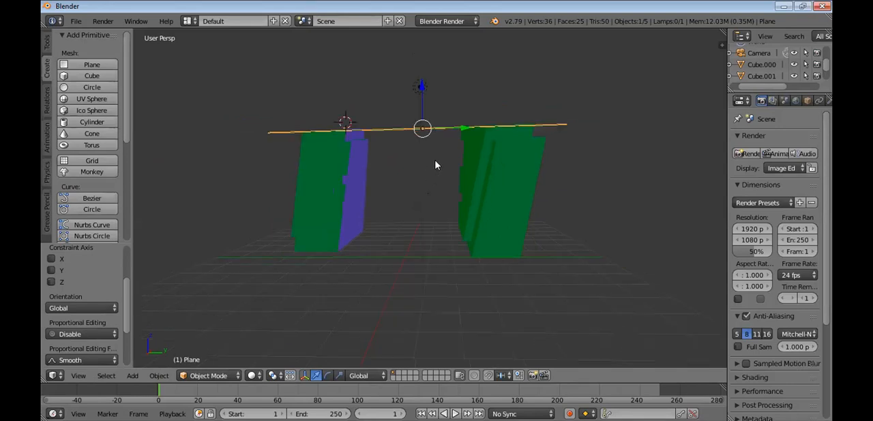
Place the 3D cursor in the empty space beside the structure and make an OpenGL render image of an angled view
middle_click_drag(435, 167, 438, 173)
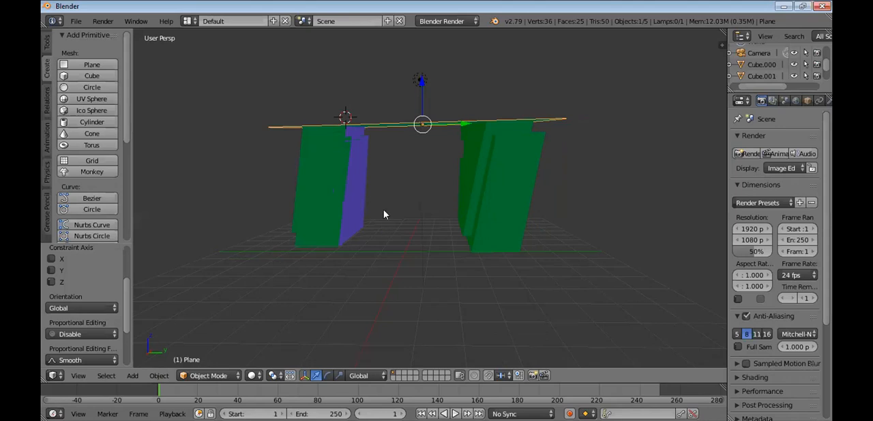
middle_click_drag(384, 214, 450, 182)
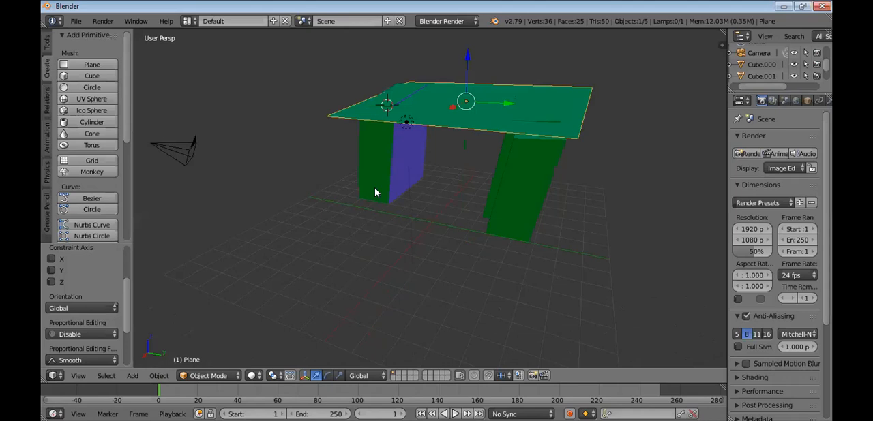
middle_click_drag(394, 177, 358, 163)
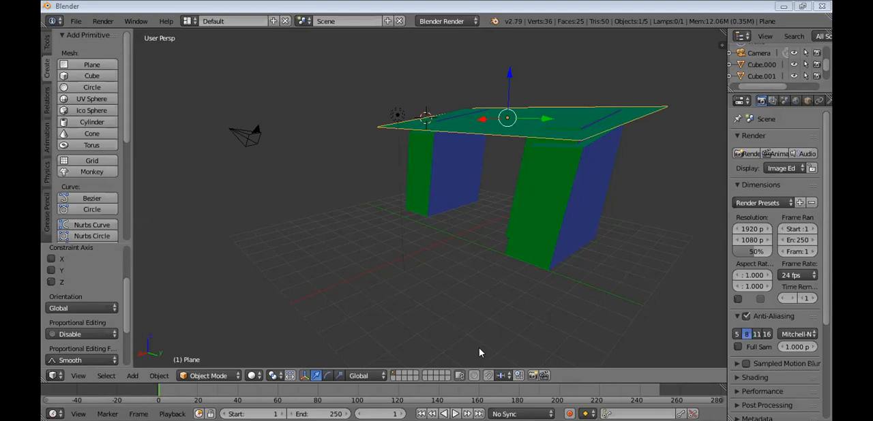
left_click(234, 184)
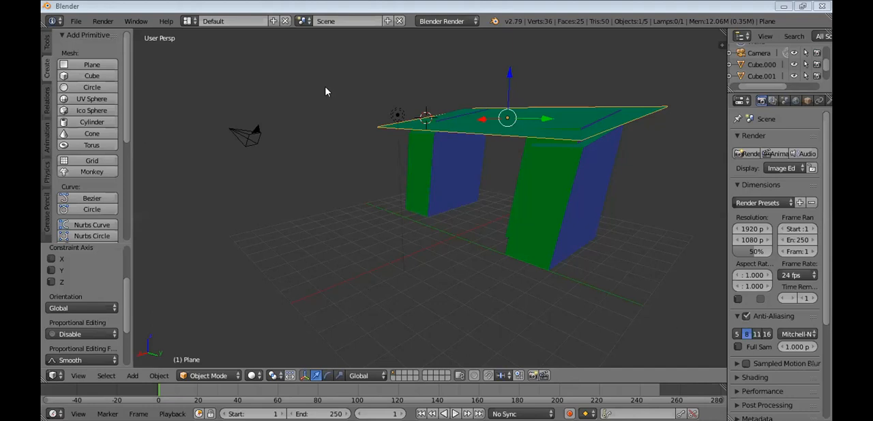
left_click(102, 22)
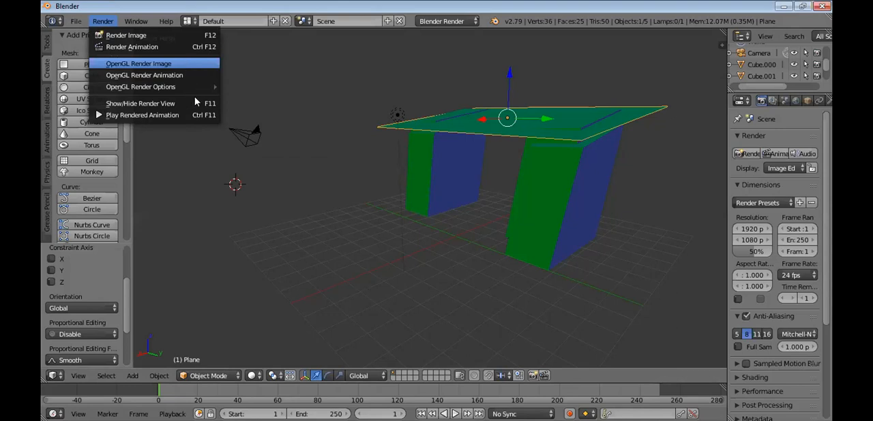
Render the scene as a still image from the camera
left_click(102, 21)
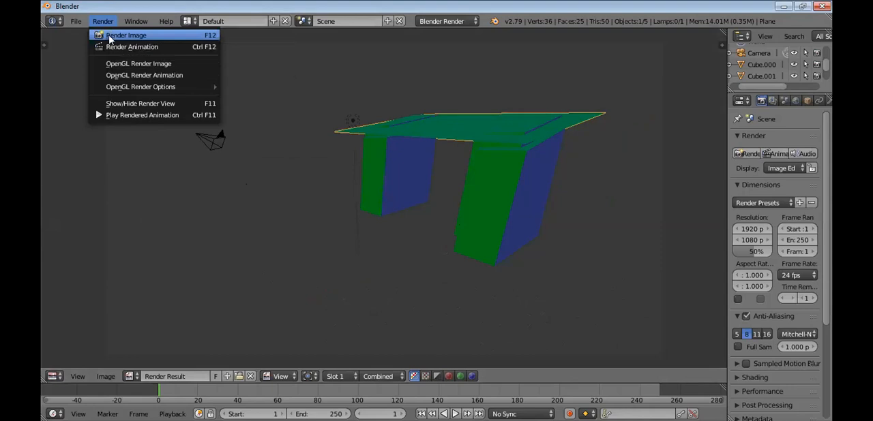
left_click(109, 37)
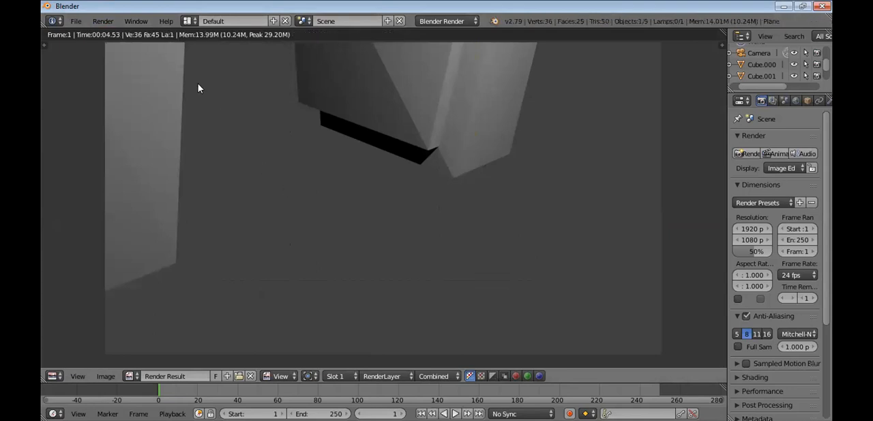
left_click(76, 21)
Display render slots 4, 7, 1 and 2 in turn and keep the image editor in View mode
left_click(346, 376)
left_click(338, 328)
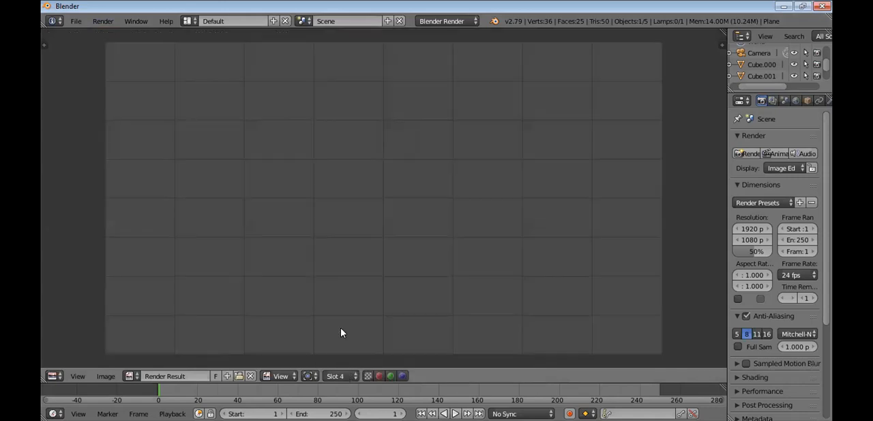
left_click(330, 376)
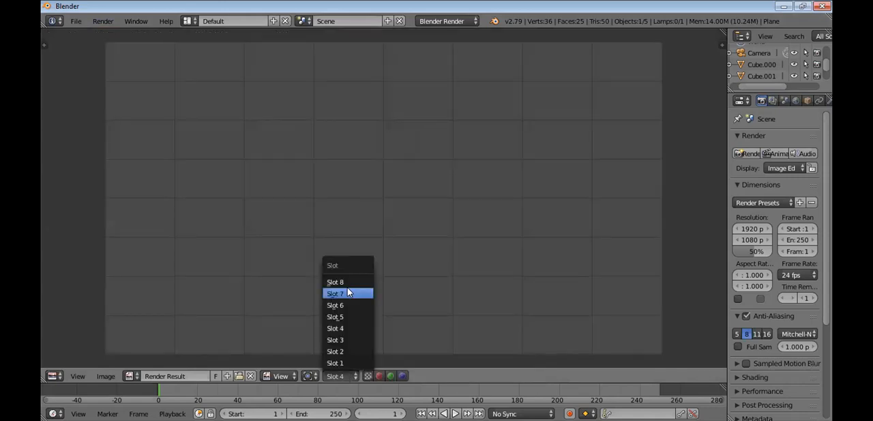
left_click(347, 294)
left_click(335, 376)
left_click(336, 363)
left_click(335, 376)
left_click(336, 351)
left_click(283, 376)
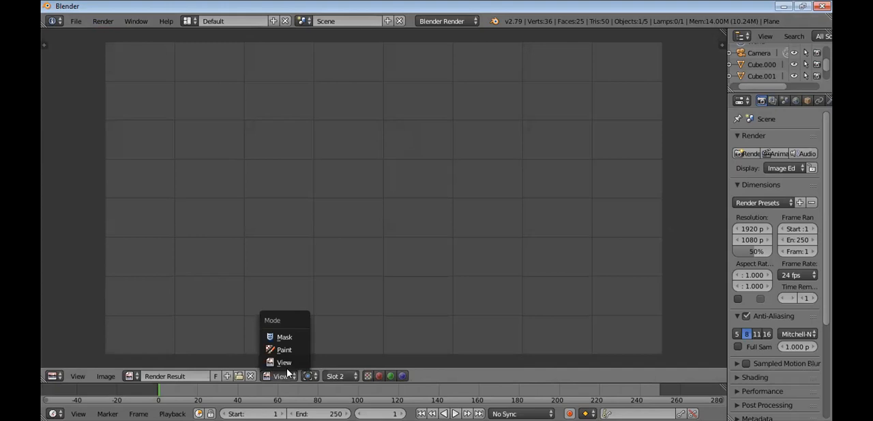
left_click(287, 363)
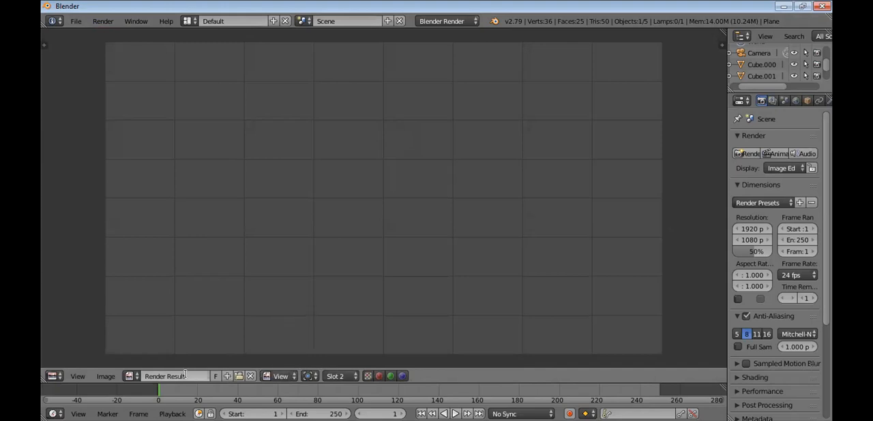
View the render result at zoom 1:8 and 8:1, and zoom it in and out by one increment
left_click(131, 377)
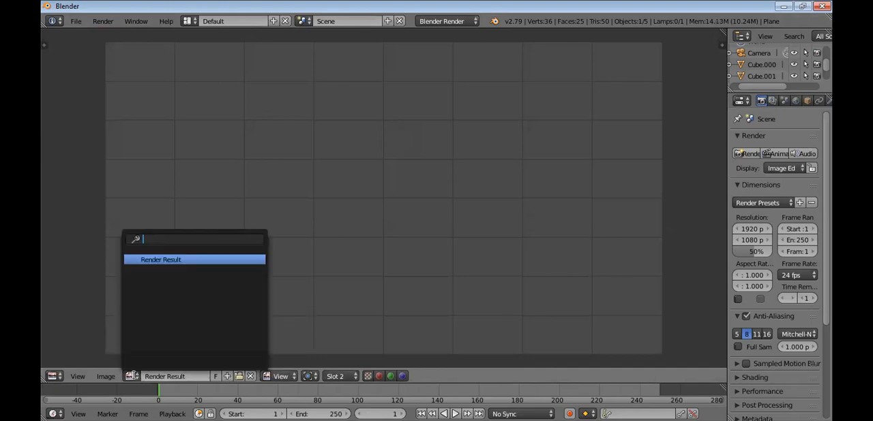
left_click(77, 376)
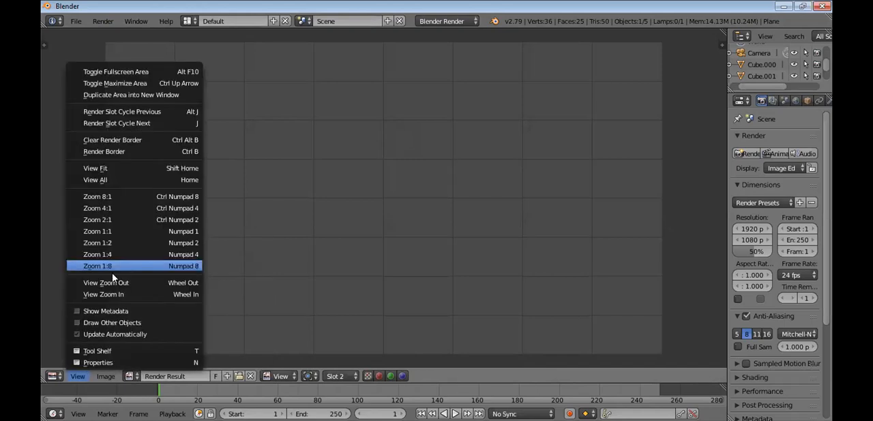
left_click(114, 274)
left_click(77, 376)
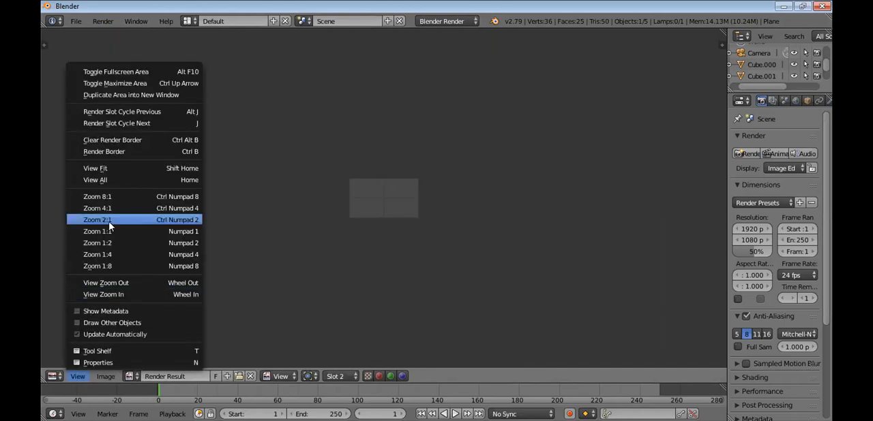
left_click(117, 197)
left_click(77, 377)
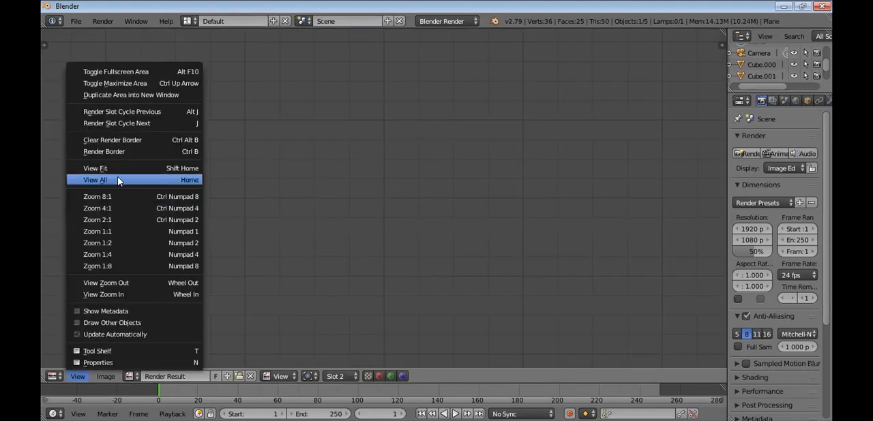
left_click(122, 294)
left_click(77, 375)
left_click(109, 285)
left_click(76, 374)
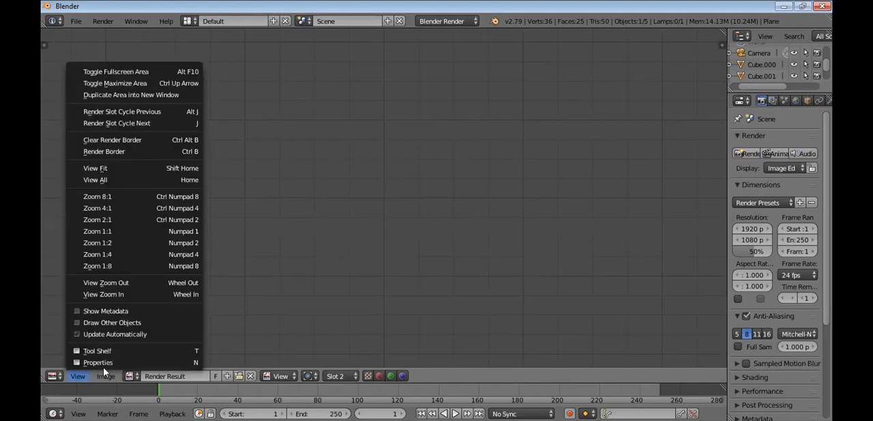
mouse_move(108, 374)
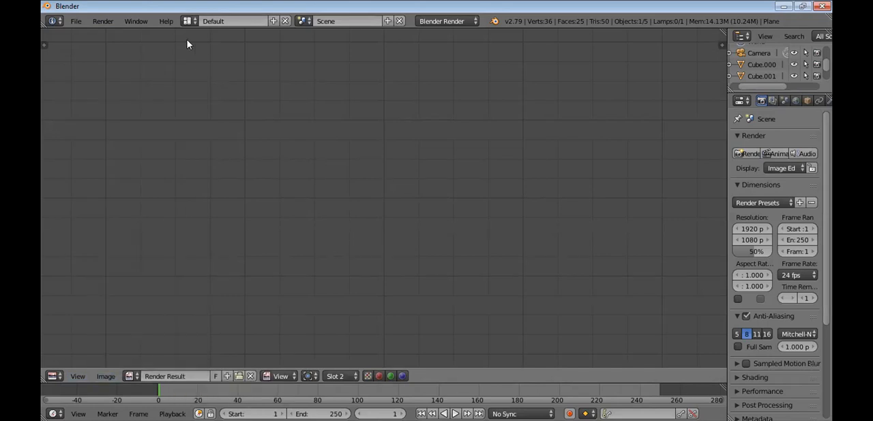
Look through the 3D View Full, Animation and Compositing screen layouts and return to the Default layout
left_click(212, 22)
left_click(190, 22)
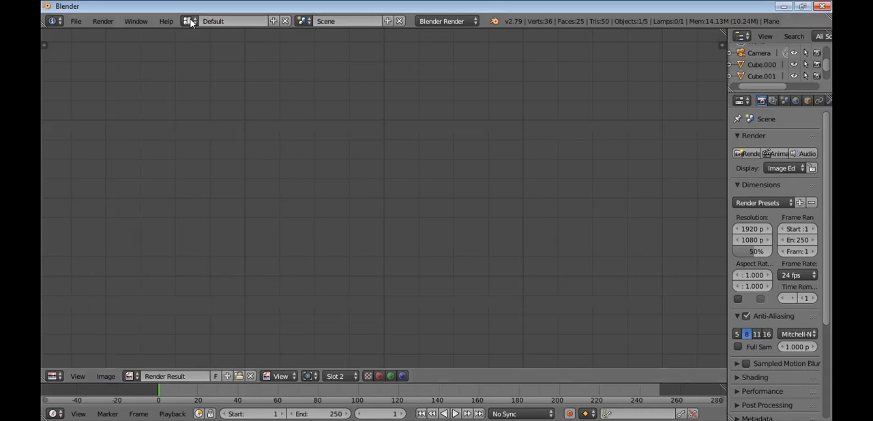
left_click(190, 21)
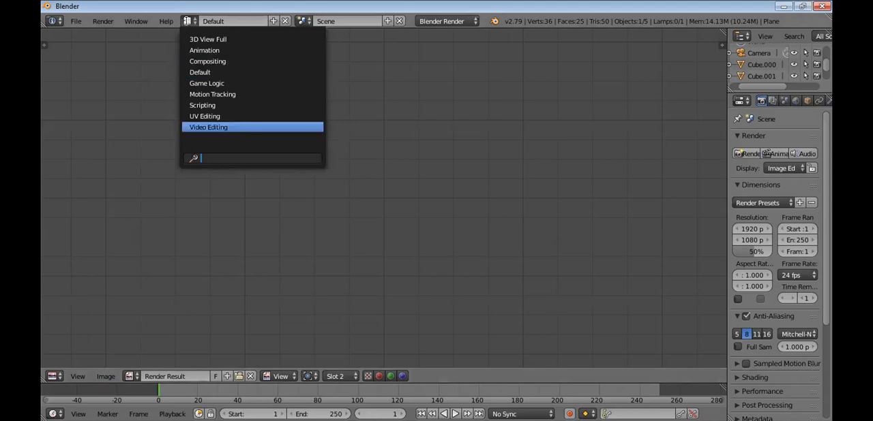
left_click(204, 39)
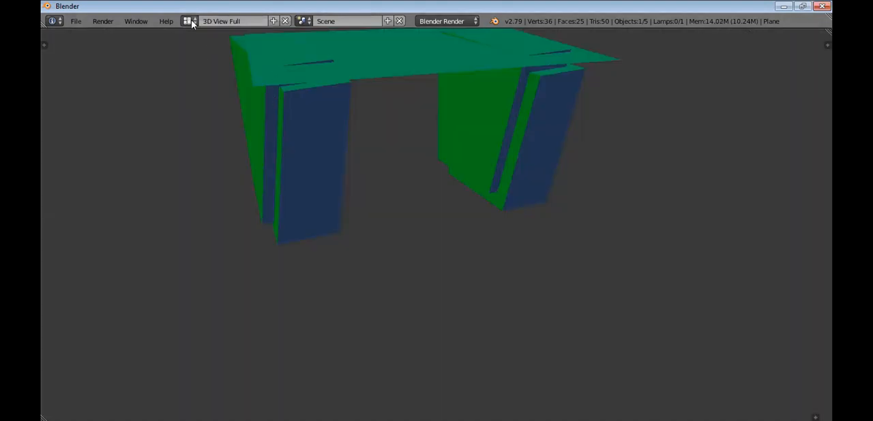
left_click(192, 23)
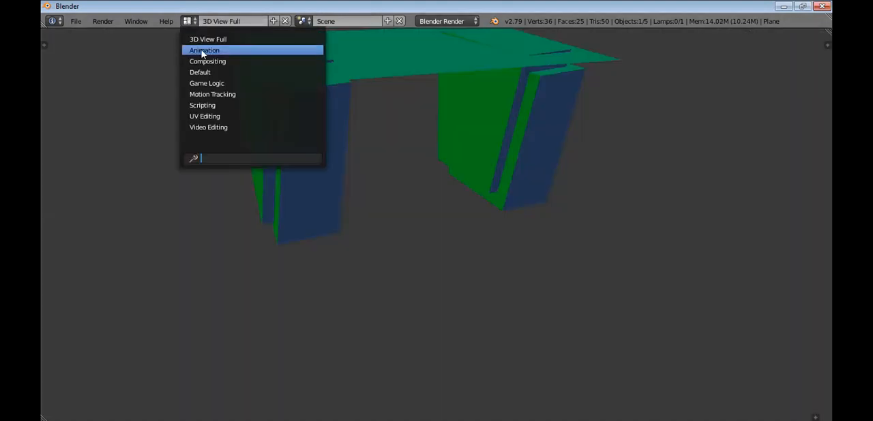
left_click(203, 50)
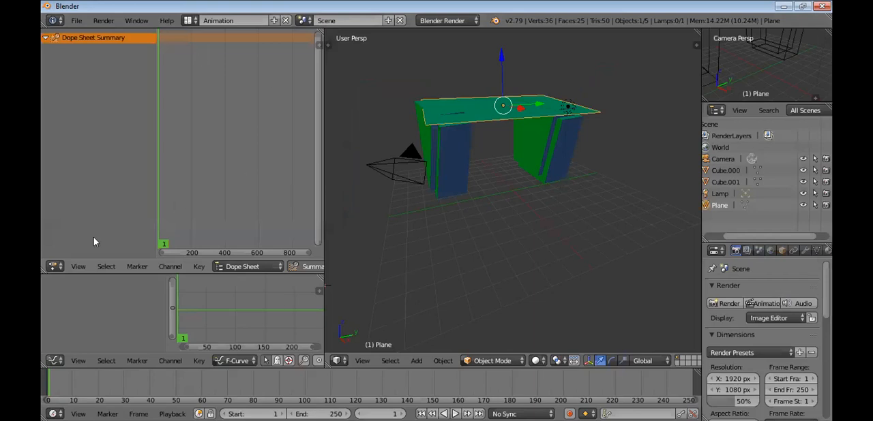
left_click(187, 21)
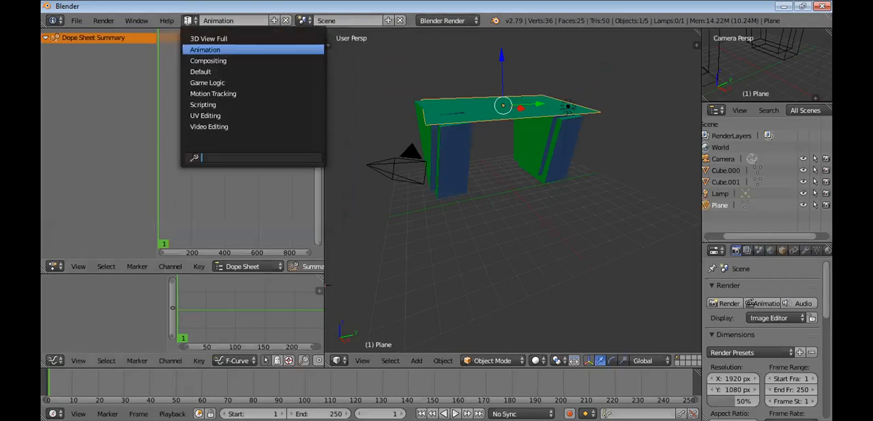
left_click(211, 62)
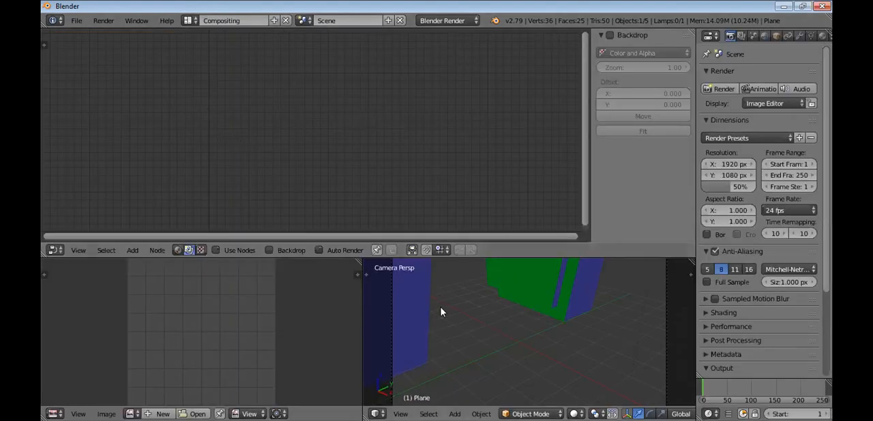
left_click(191, 21)
left_click(209, 73)
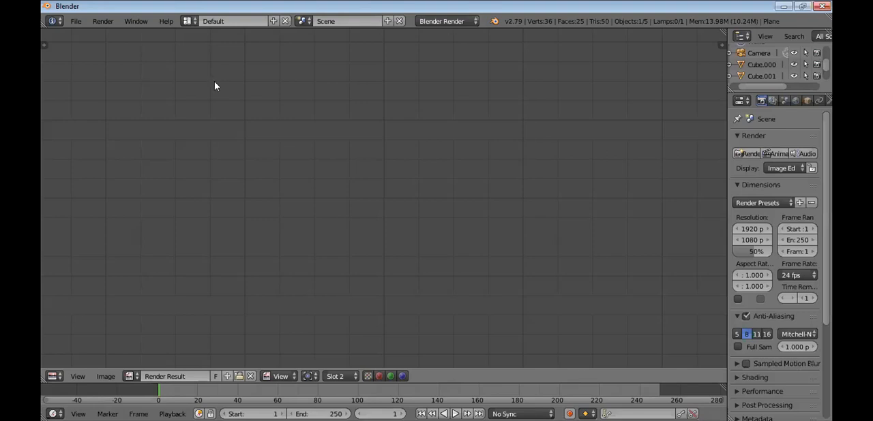
Show the Game Logic screen layout and view the structure there from an angled perspective
key("ctrl+Right")
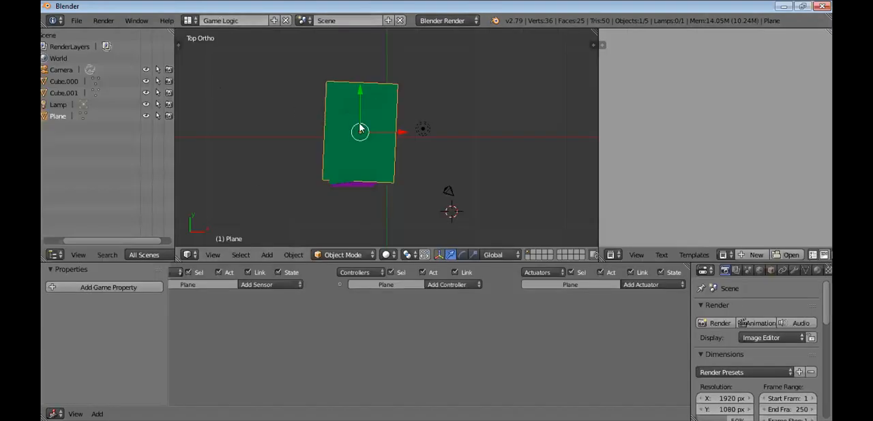
middle_click_drag(361, 106, 361, 53)
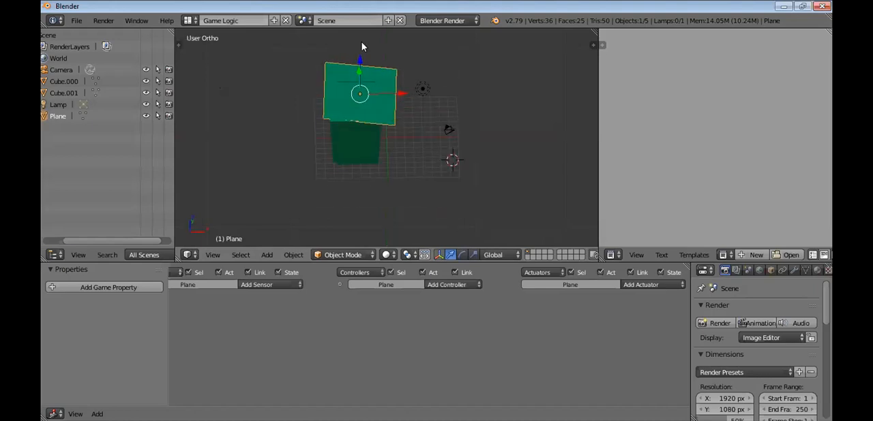
middle_click_drag(334, 111, 277, 234)
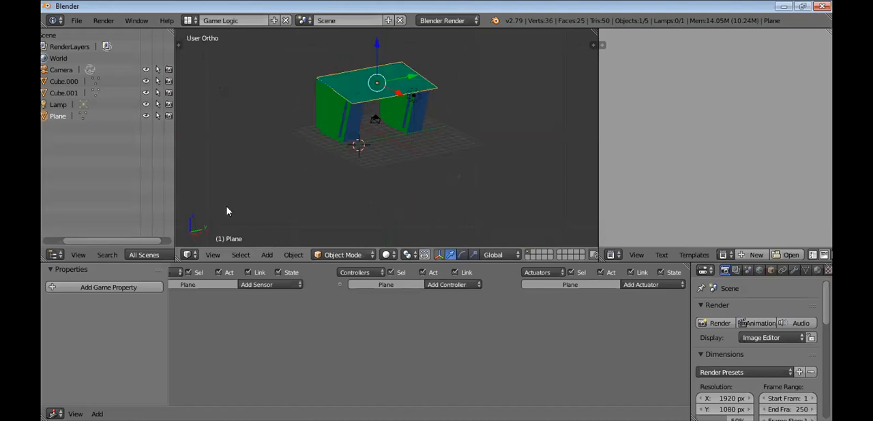
Show the Video Editing and 3D View Full screen layouts and settle on the Animation layout
left_click(188, 20)
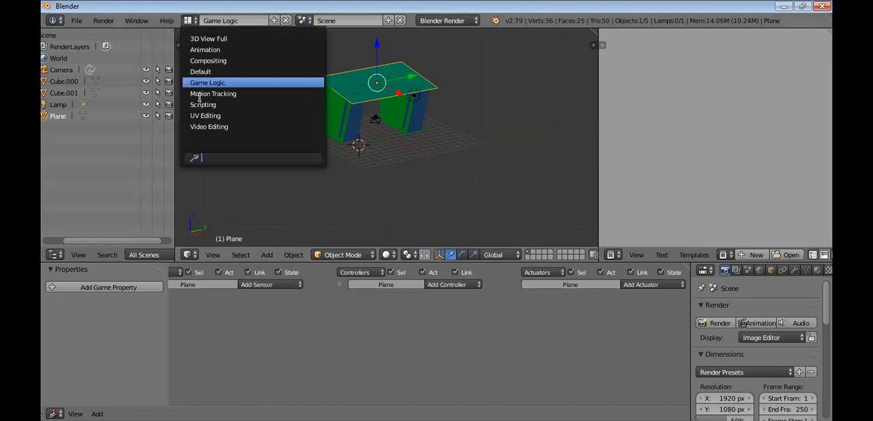
left_click(226, 127)
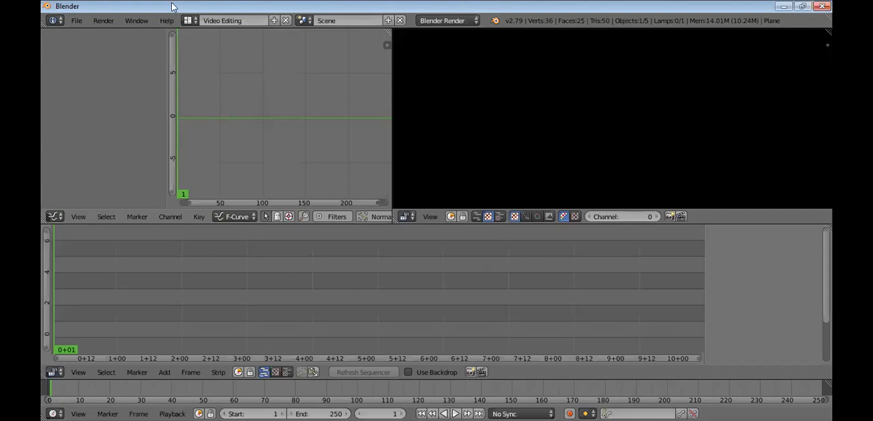
left_click(189, 20)
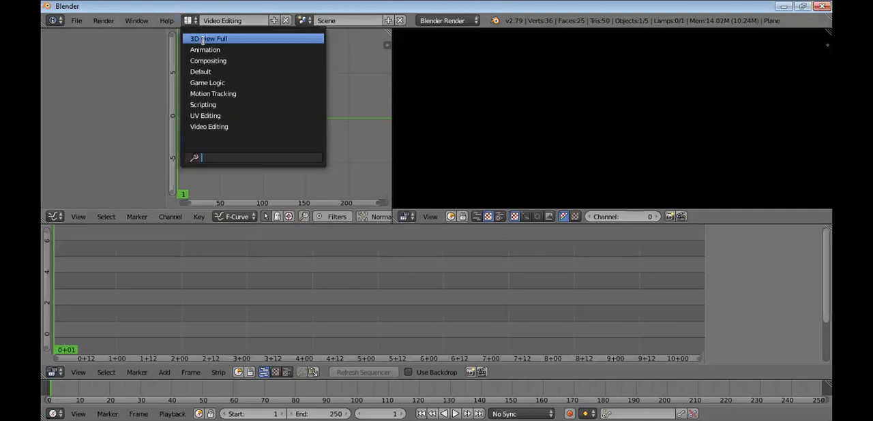
left_click(202, 39)
left_click(190, 22)
left_click(200, 50)
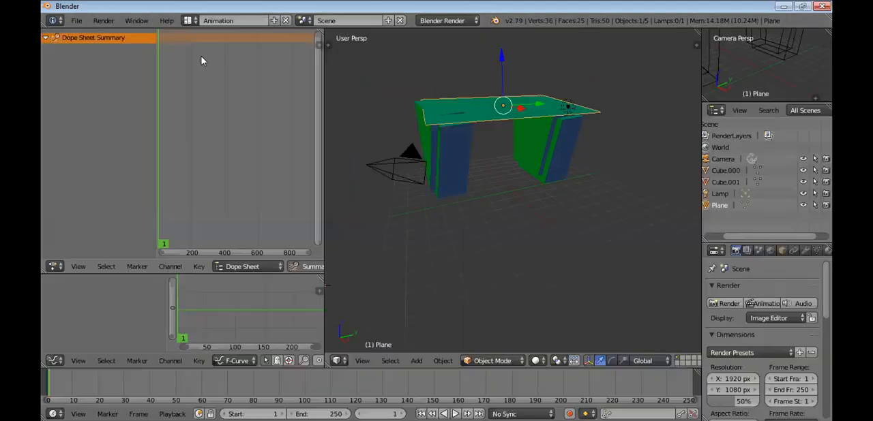
left_click(187, 19)
left_click(189, 21)
left_click(194, 21)
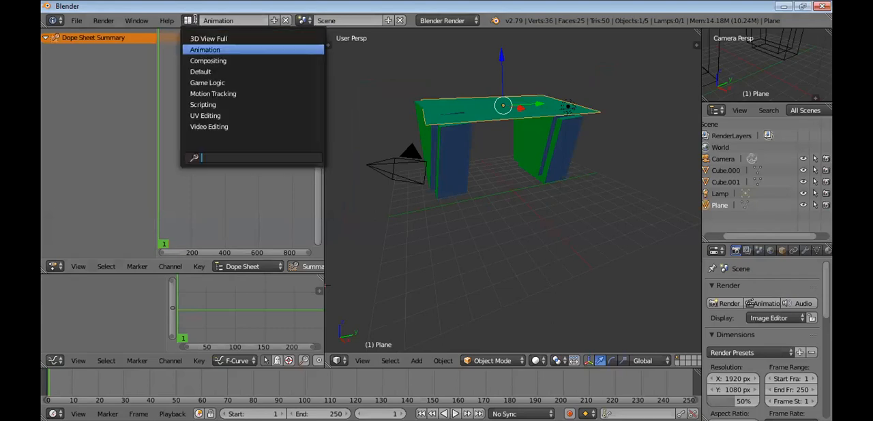
left_click(427, 52)
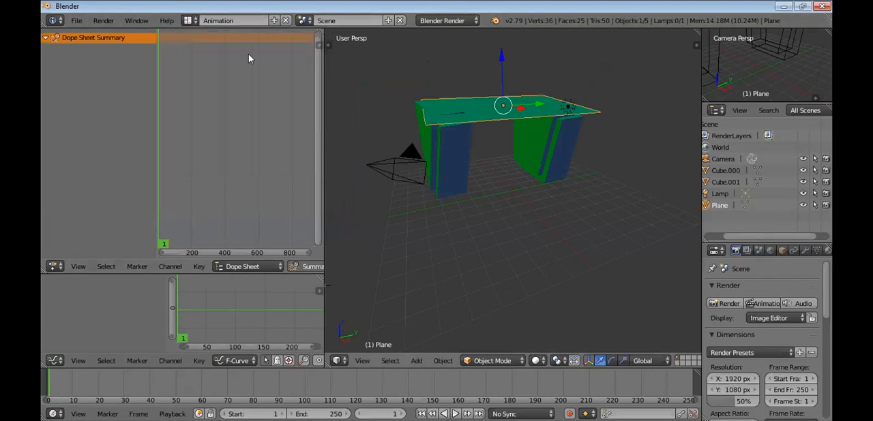
Open the Save As file browser for the scene and minimize the Blender window
left_click(76, 21)
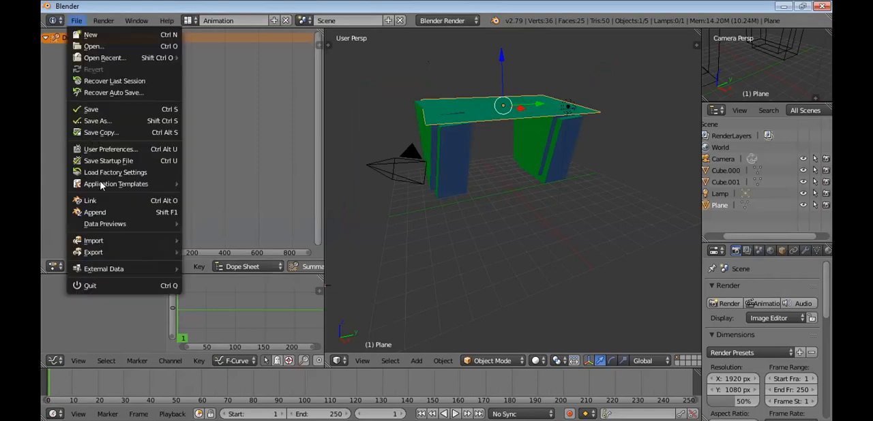
left_click(93, 121)
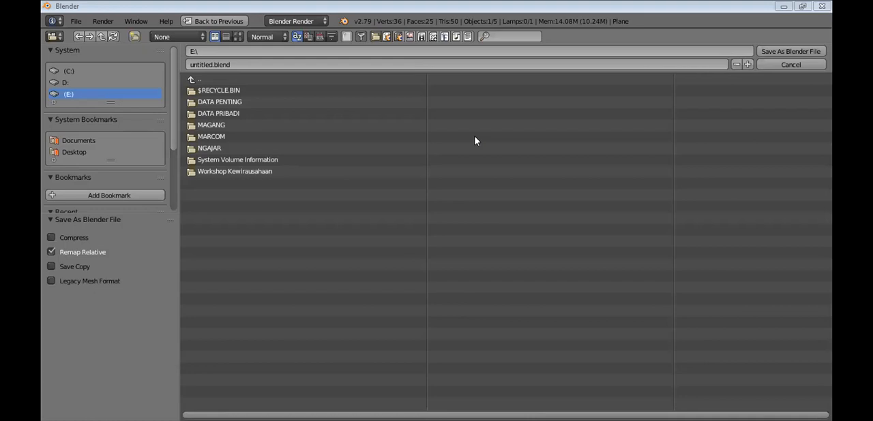
left_click(782, 7)
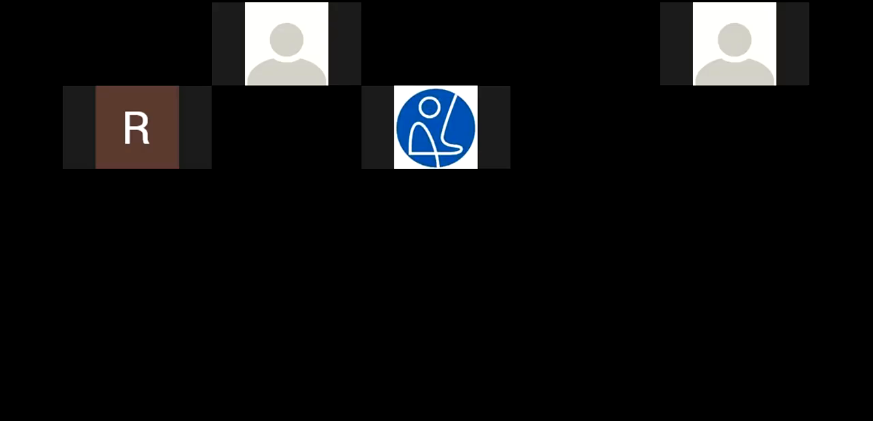